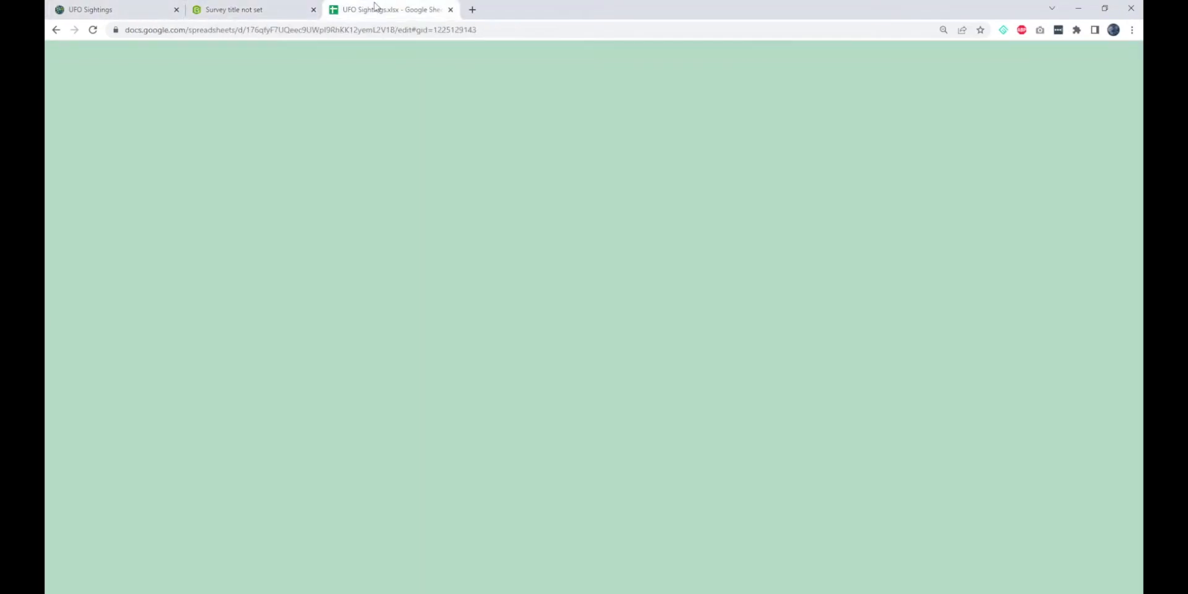
Look up the select_multiple list_name entry on the Question types sheet for the Shape_of_UFO question.
{"action": "left_click", "coordinate": [253, 316]}
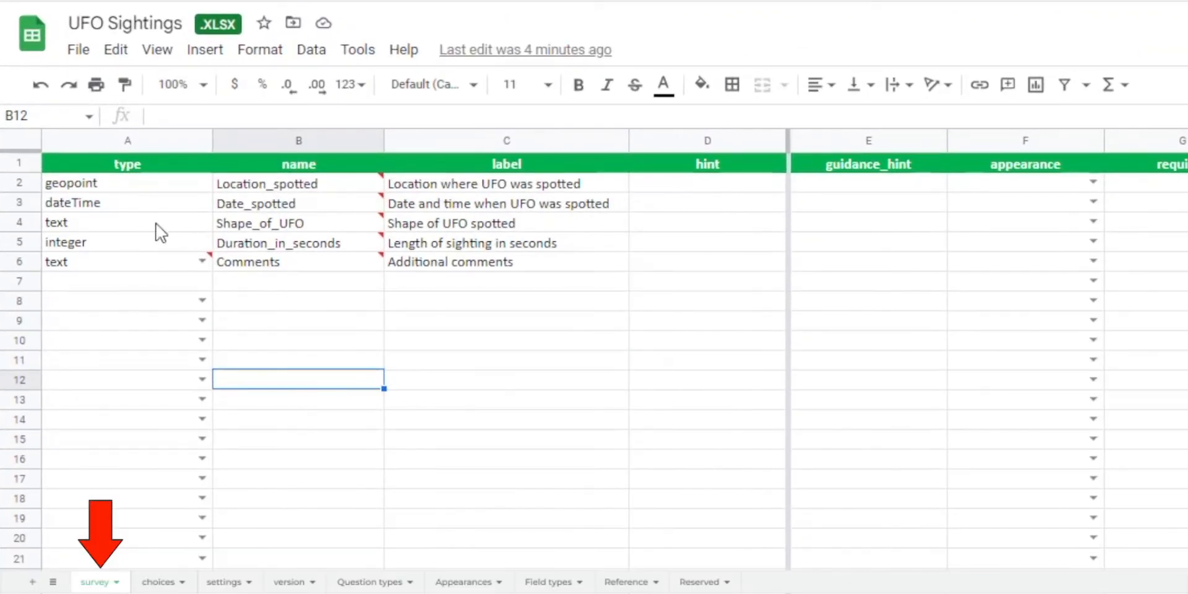
{"action": "left_click", "coordinate": [146, 229]}
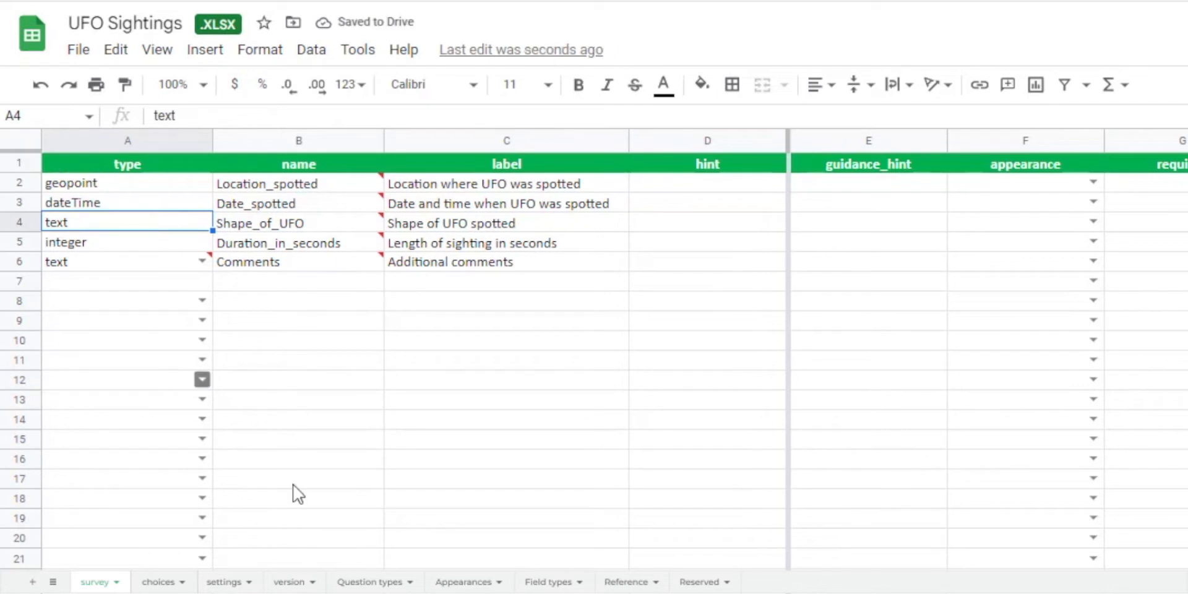
{"action": "left_click", "coordinate": [369, 582]}
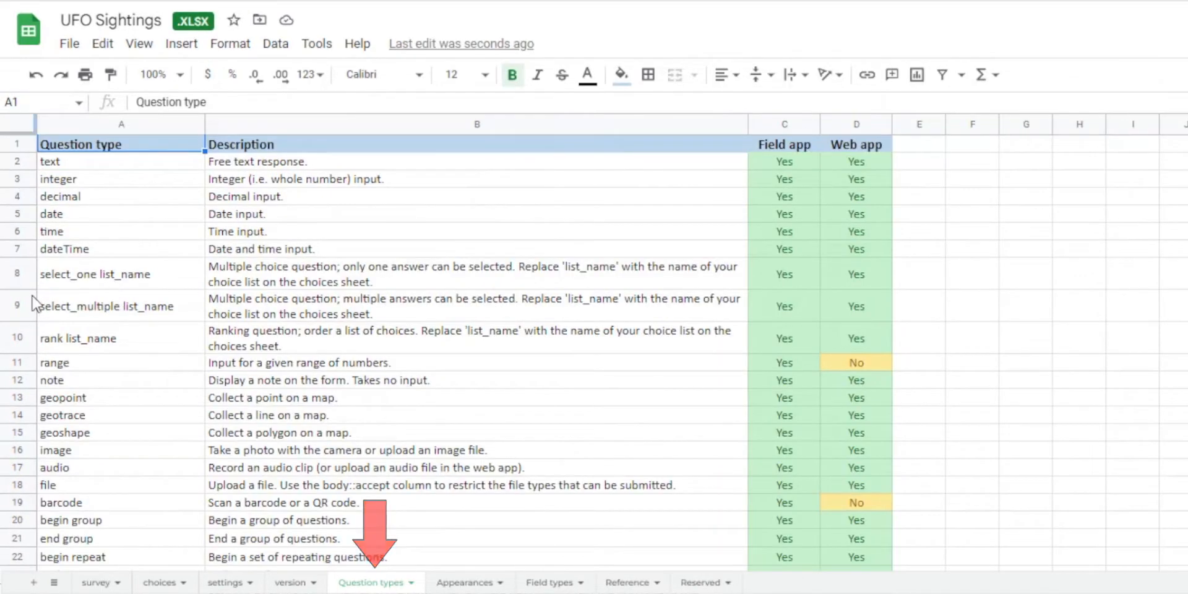
{"action": "left_click", "coordinate": [33, 297]}
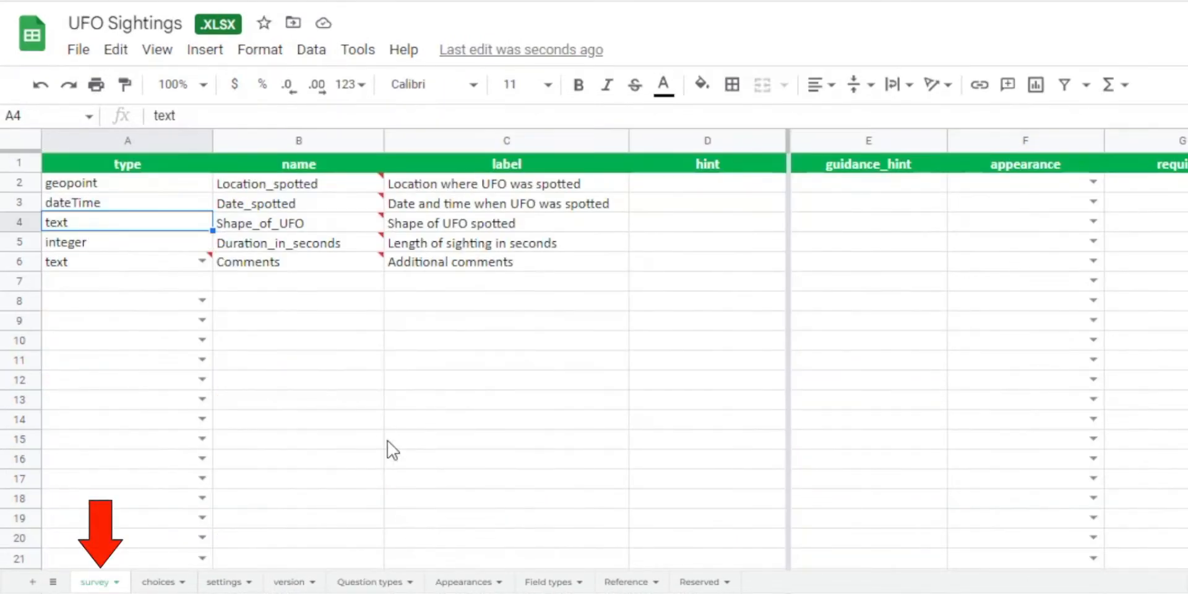
Set the question type of Shape_of_UFO on the survey sheet to select_multiple.
{"action": "type", "text": "se"}
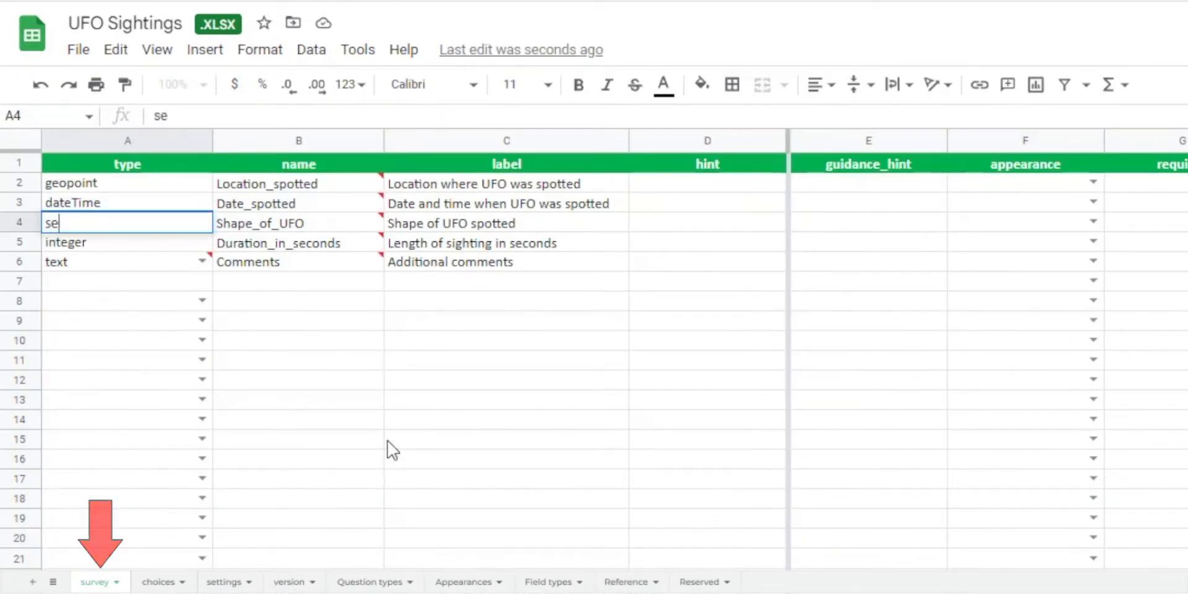
{"action": "type", "text": "lect_mult"}
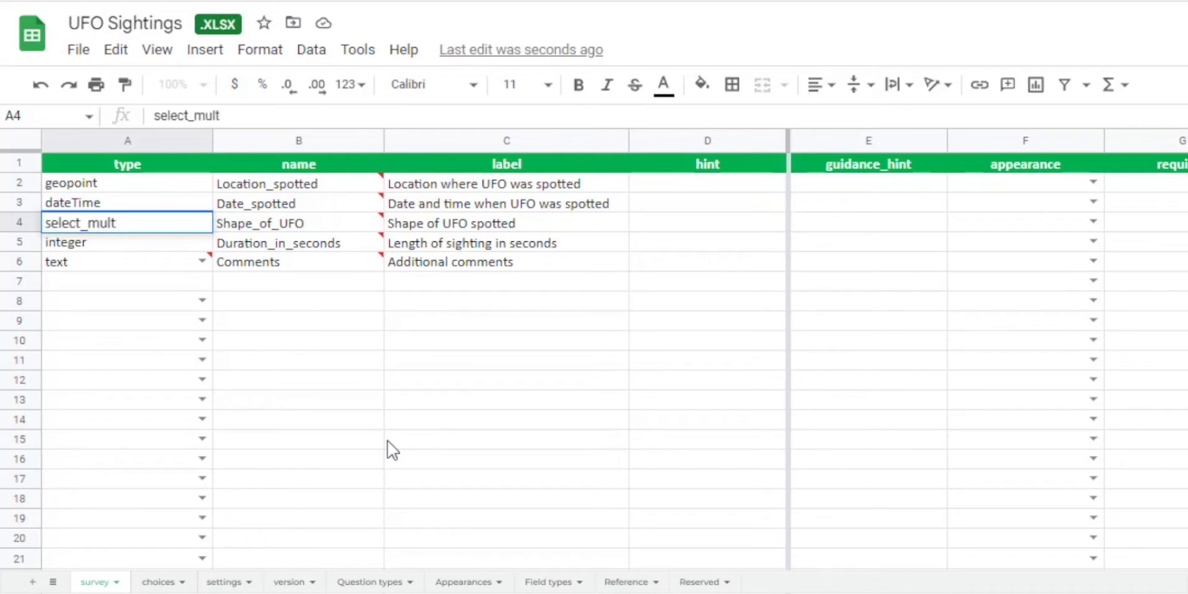
{"action": "type", "text": "iple"}
{"action": "left_click", "coordinate": [341, 378]}
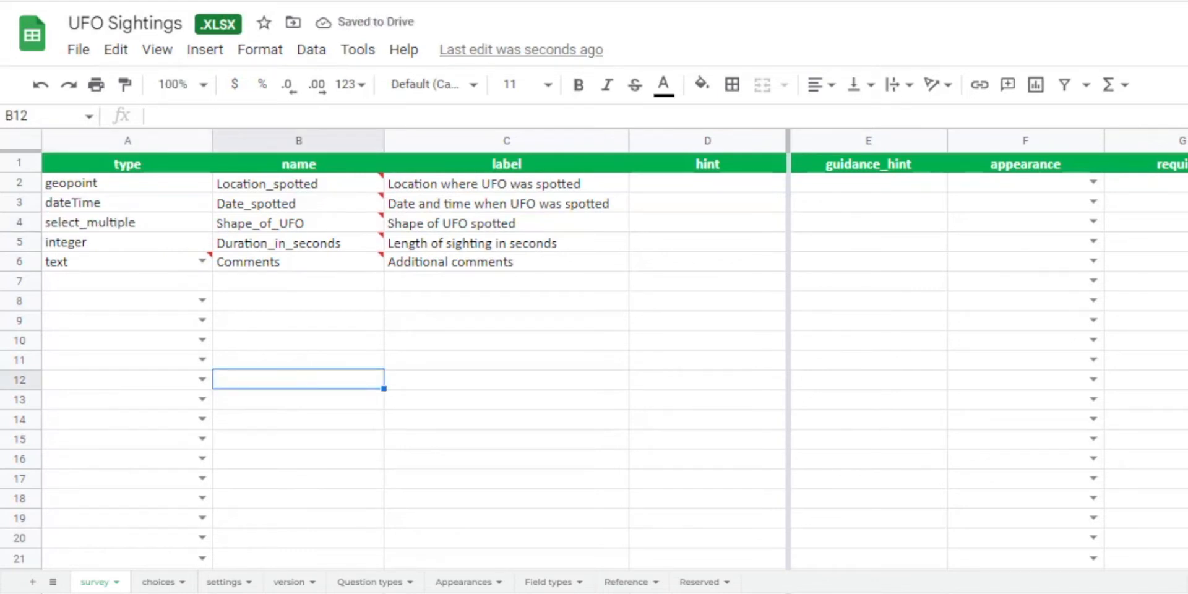
Clear the sample yes_no and rating entries in A2:C9 of the choices sheet.
{"action": "left_click", "coordinate": [159, 582]}
{"action": "left_click", "coordinate": [328, 321]}
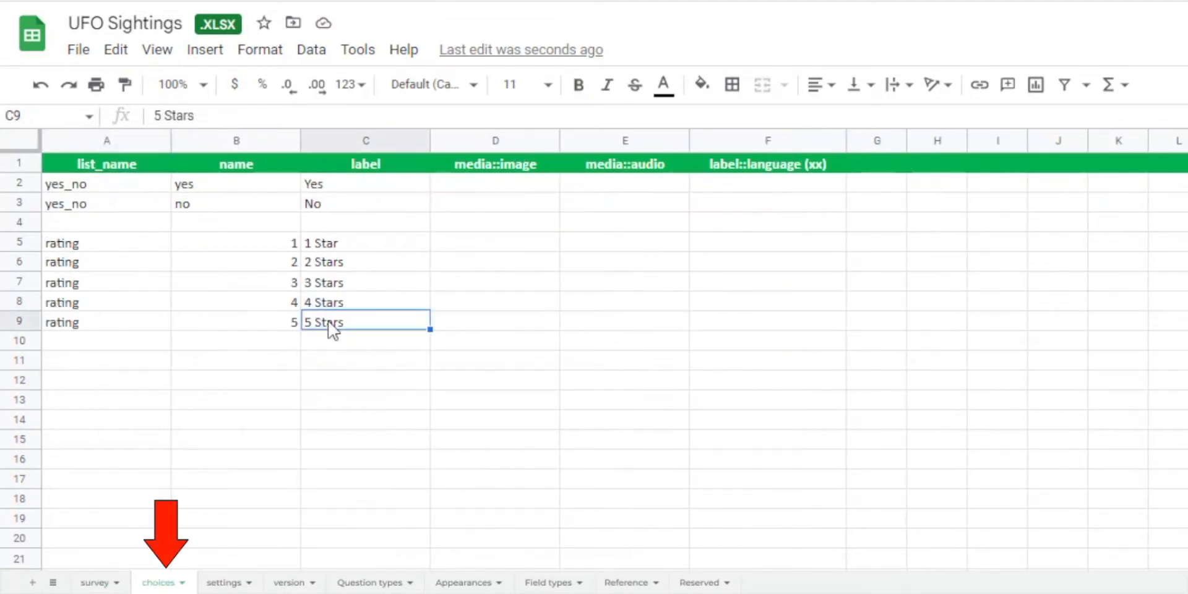
{"action": "left_click", "coordinate": [97, 184], "text": "shift"}
{"action": "key", "text": "Delete"}
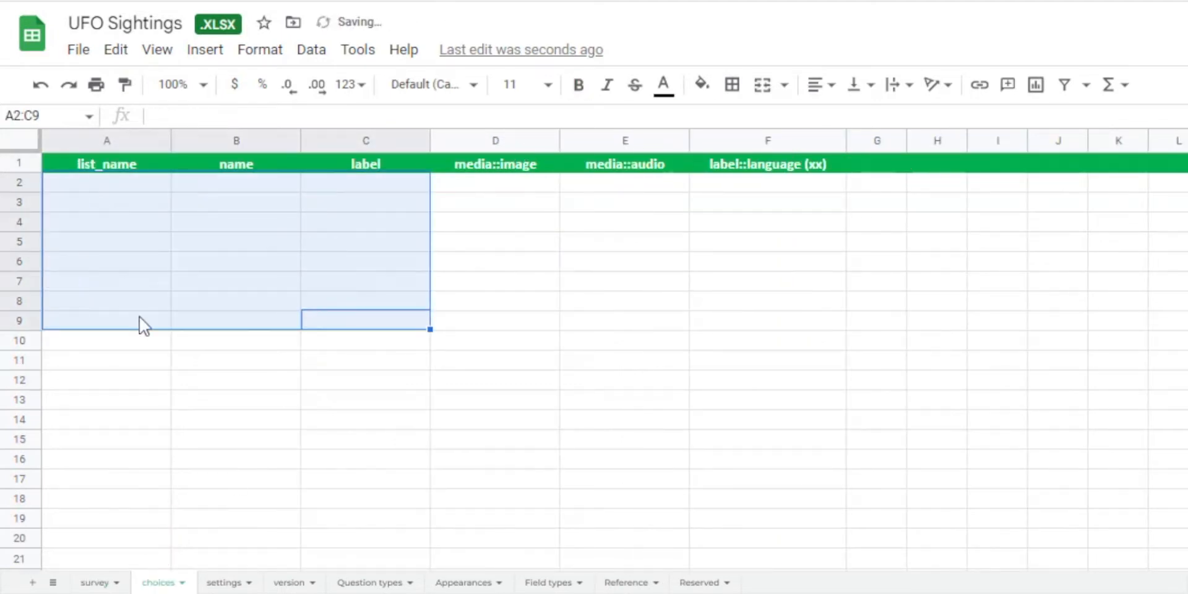
{"action": "left_click", "coordinate": [112, 399]}
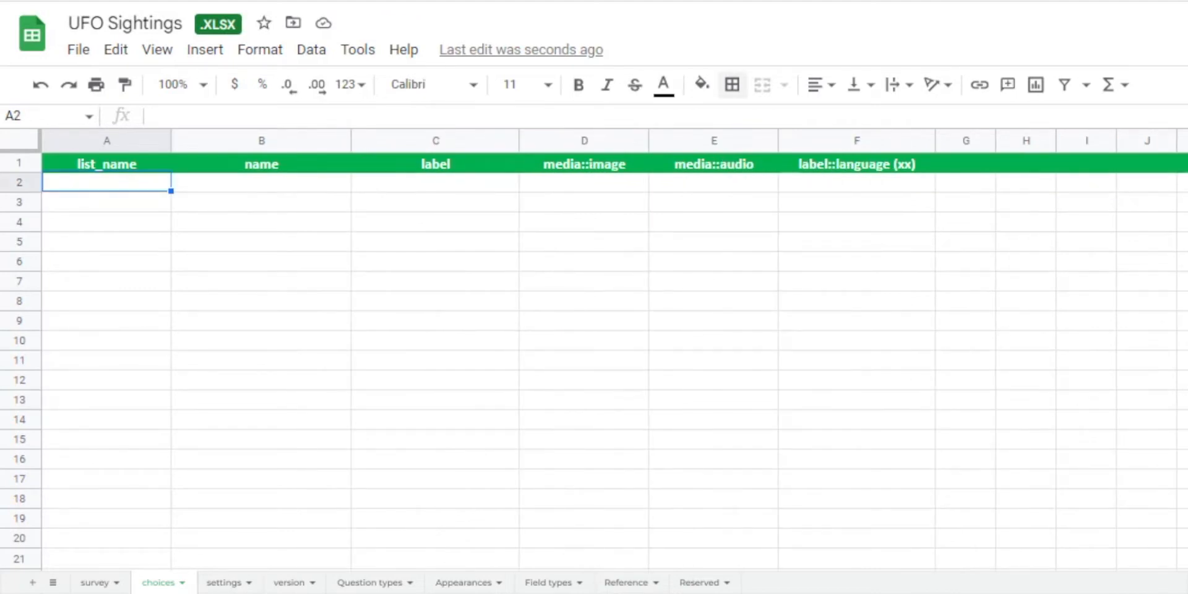
Fill list_name with shape in A2:A15 and paste the choice names from Domed_saucer to Triangle into B2:B15.
{"action": "type", "text": "shape shape shape shape shape shape shape shape shape shape shape shape shape shape"}
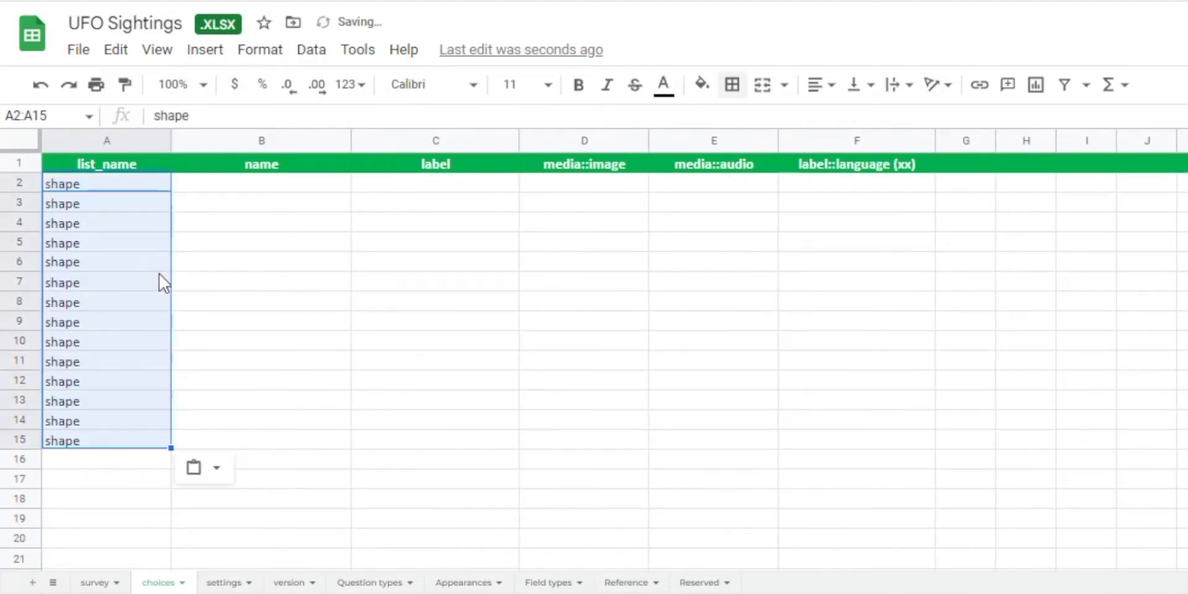
{"action": "left_click", "coordinate": [134, 462]}
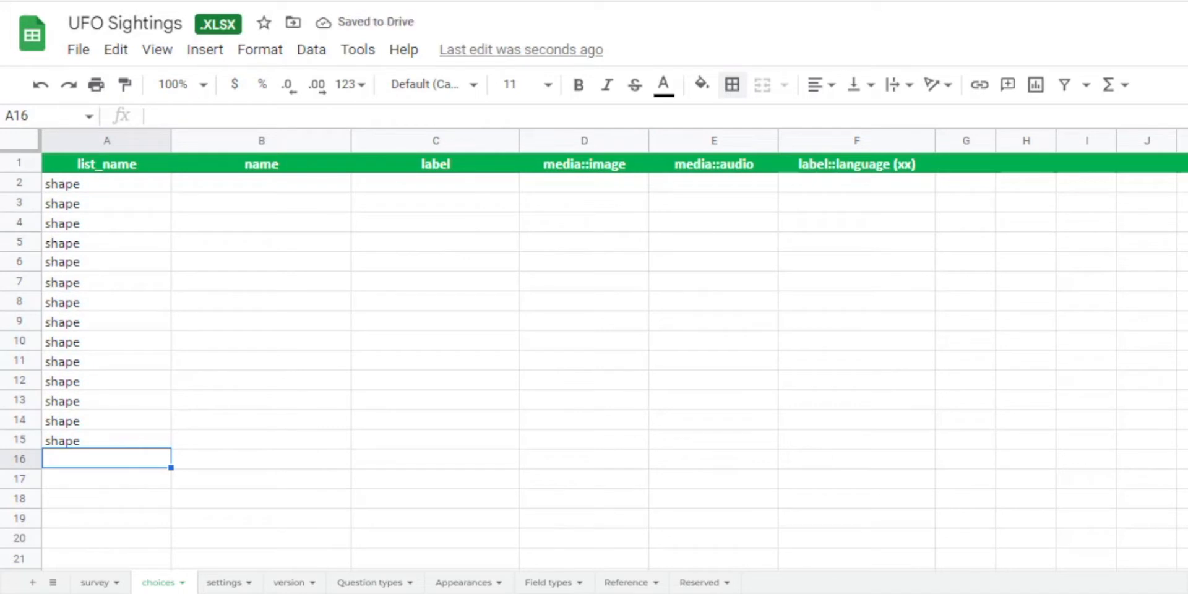
{"action": "left_click", "coordinate": [252, 188]}
{"action": "type", "text": "Domed_saucer Lentiular_saucer_with_dome Lentiular_saucer_or_disc Flat_topped_straw_hat Double_hat Bell_shaped Saturn Half_moon Ellipsoidal Conical_hat Dirigible Cylindrical Boomerang Triangle"}
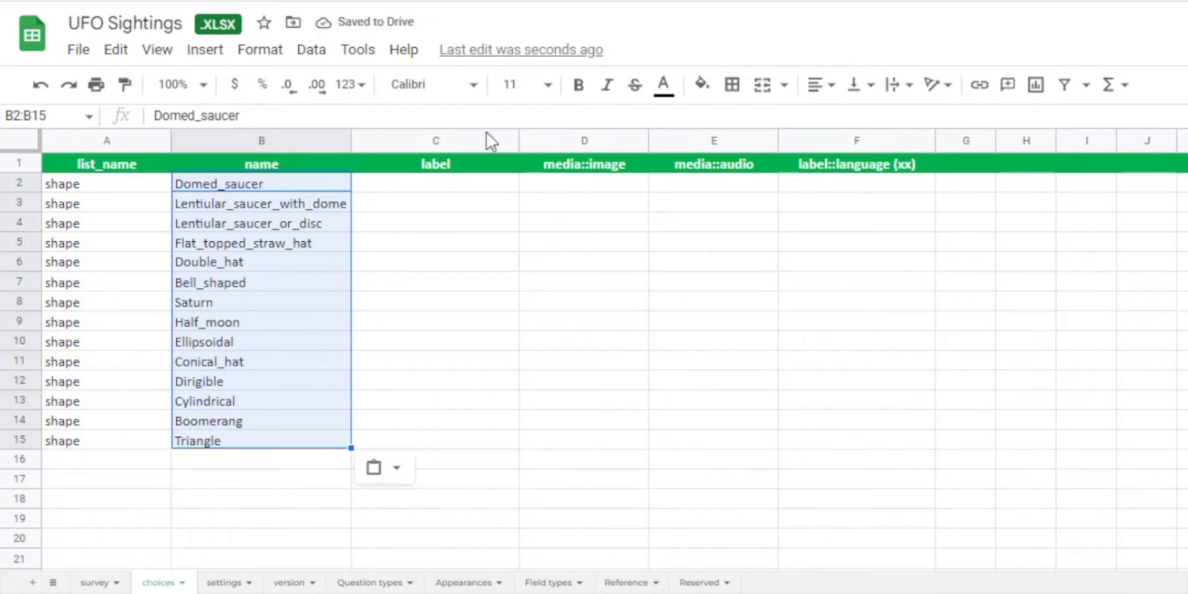
Paste the matching choice labels, from Domed saucer to Triangle, into the label column from C2 down.
{"action": "left_click", "coordinate": [426, 184]}
{"action": "type", "text": "Domed saucer Lentiular saucer with dome Lentiular saucer or disc Flat-topped straw hat Double hat Bell shaped Saturn Half moon Ellipsoidal Conical hat Dirigible Cylindrical Boomerang Triangle"}
{"action": "left_click", "coordinate": [572, 282]}
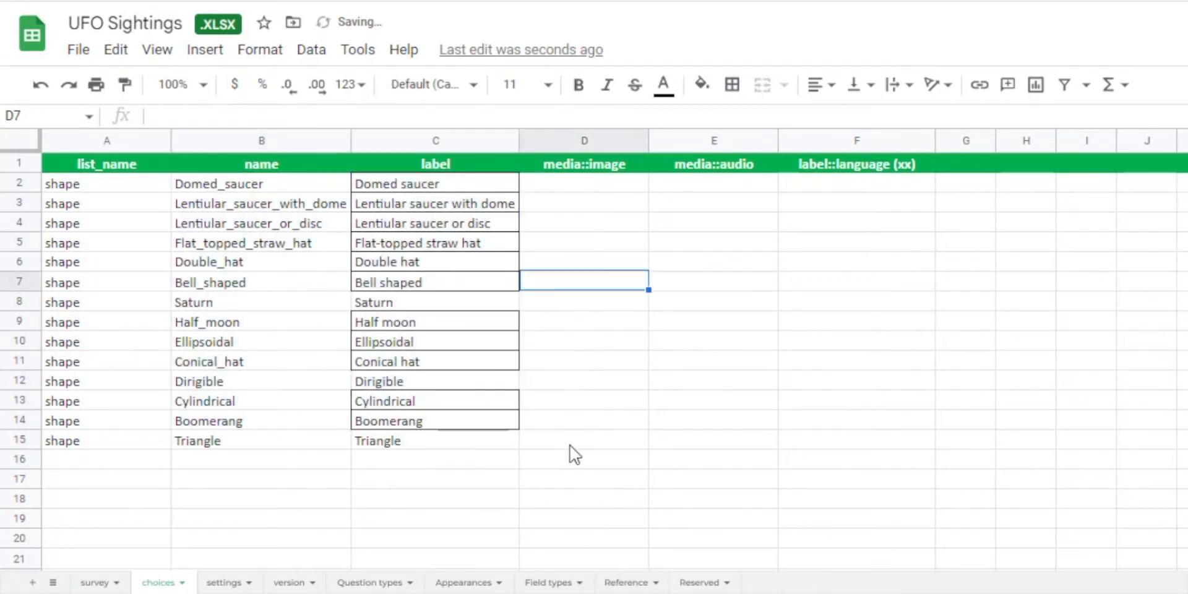
Remove all cell borders from the pasted labels in C2:C14.
{"action": "left_click", "coordinate": [458, 184]}
{"action": "left_click", "coordinate": [448, 419], "text": "shift"}
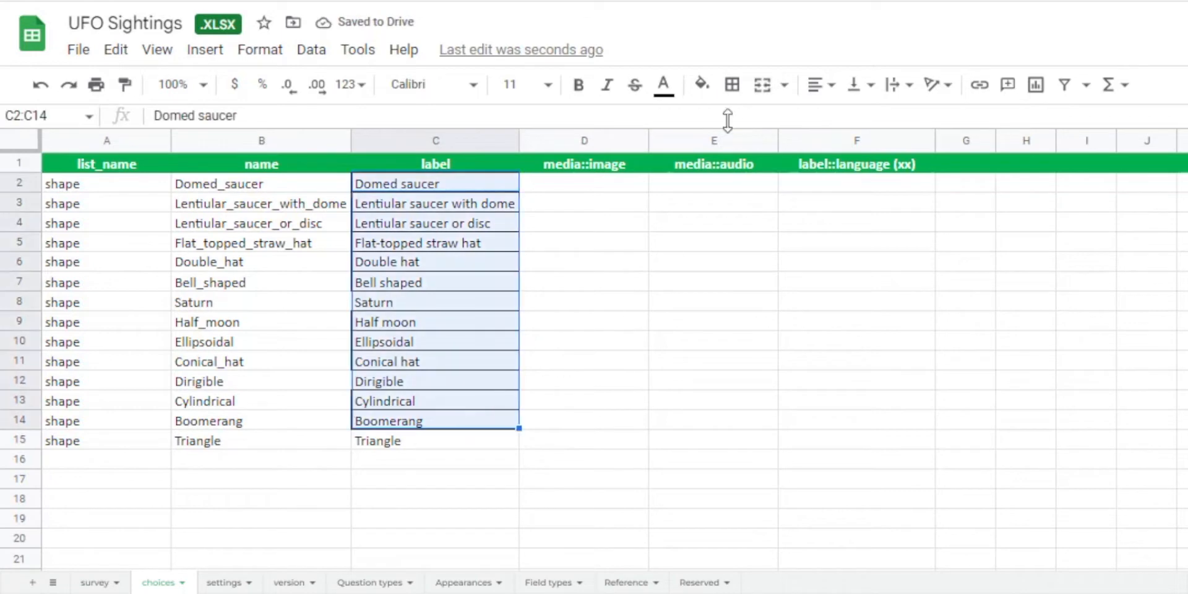
{"action": "left_click", "coordinate": [732, 85]}
{"action": "left_click", "coordinate": [844, 148]}
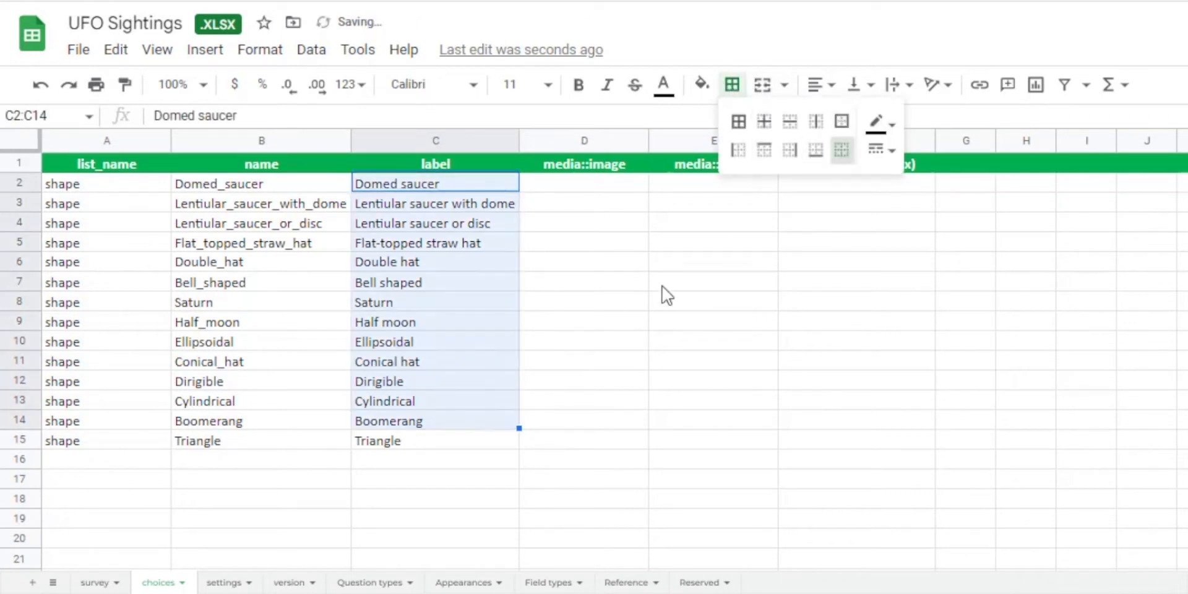
{"action": "left_click", "coordinate": [662, 286]}
Switch to ArcGIS Survey123 Connect and paste the shape PNG images into the UFO Sightings survey's media folder.
{"action": "left_click", "coordinate": [583, 183]}
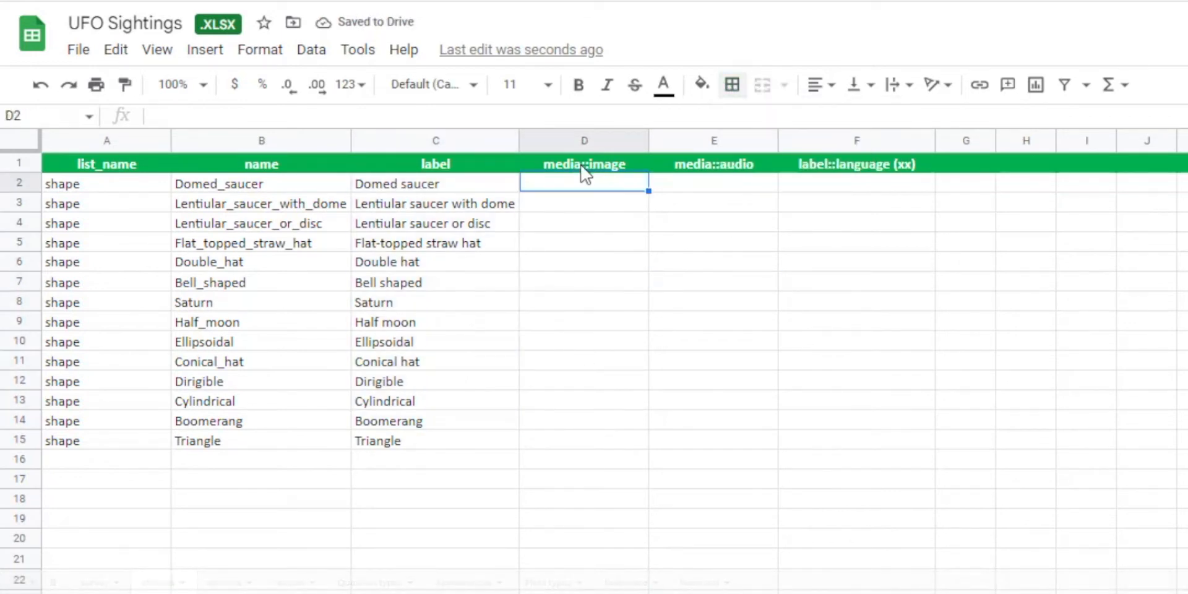
{"action": "key", "text": "alt+Tab"}
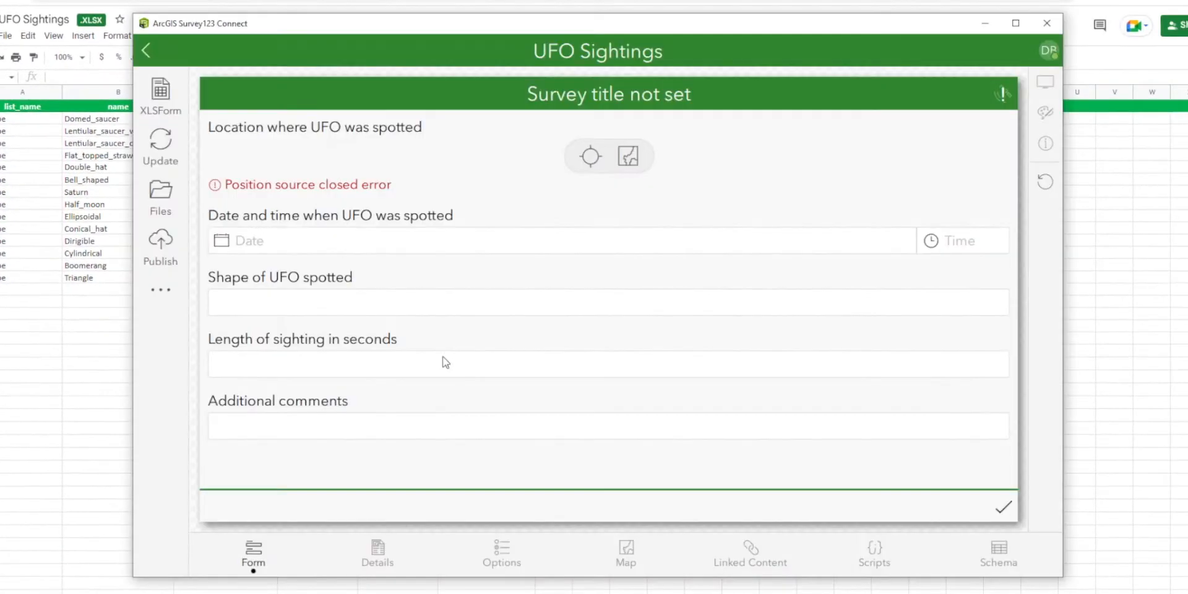
{"action": "left_click", "coordinate": [160, 197]}
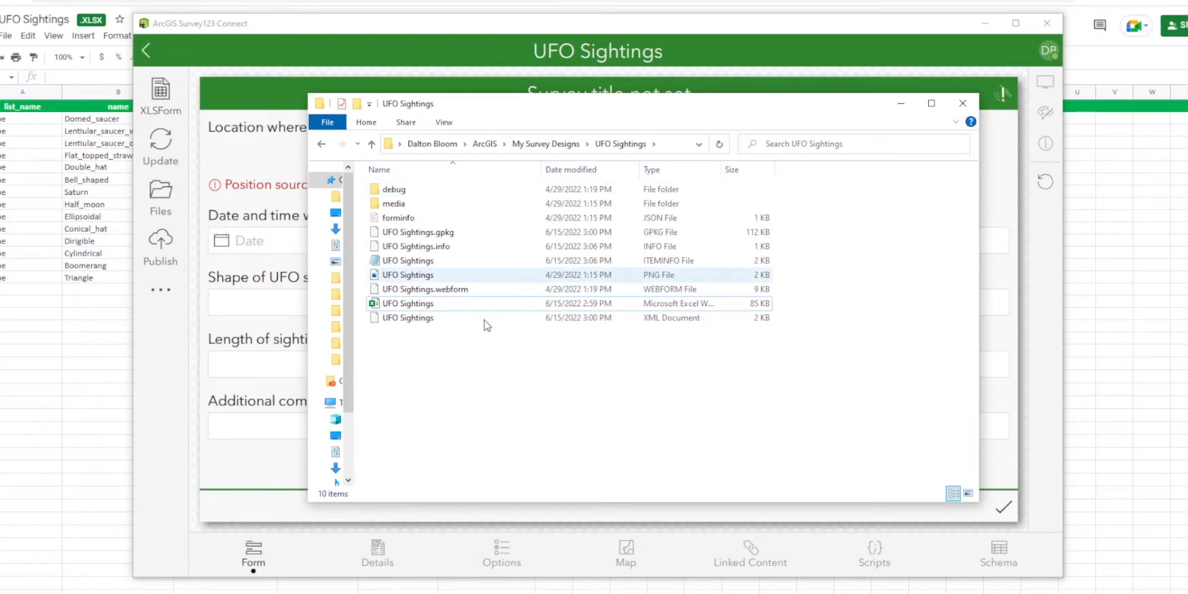
{"action": "double_click", "coordinate": [409, 204]}
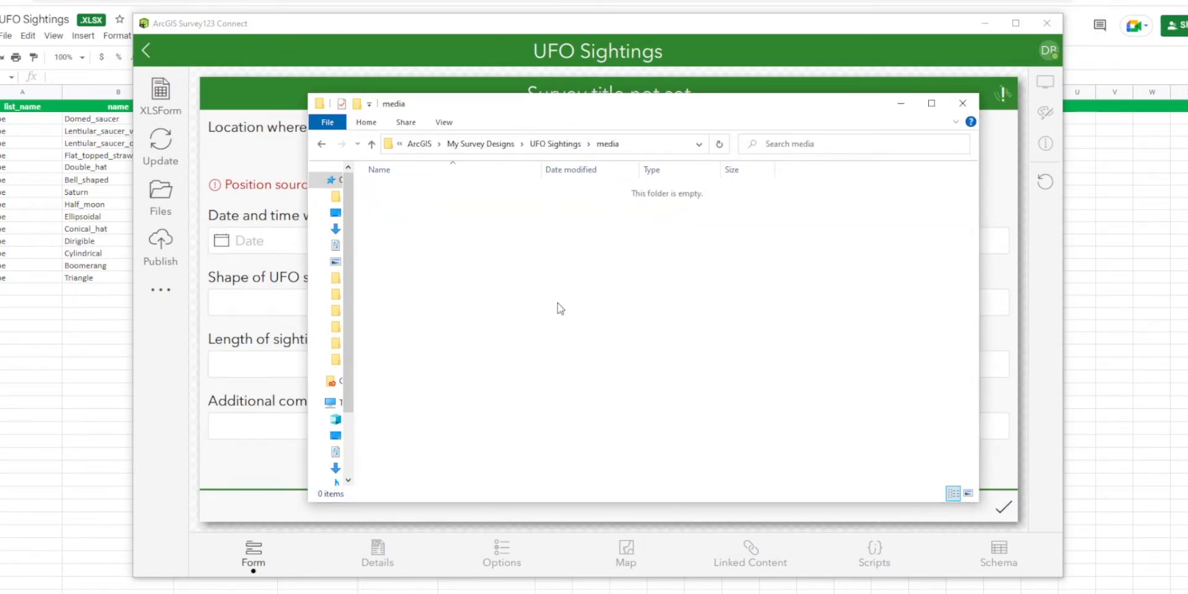
{"action": "key", "text": "ctrl+v"}
{"action": "left_click", "coordinate": [492, 418]}
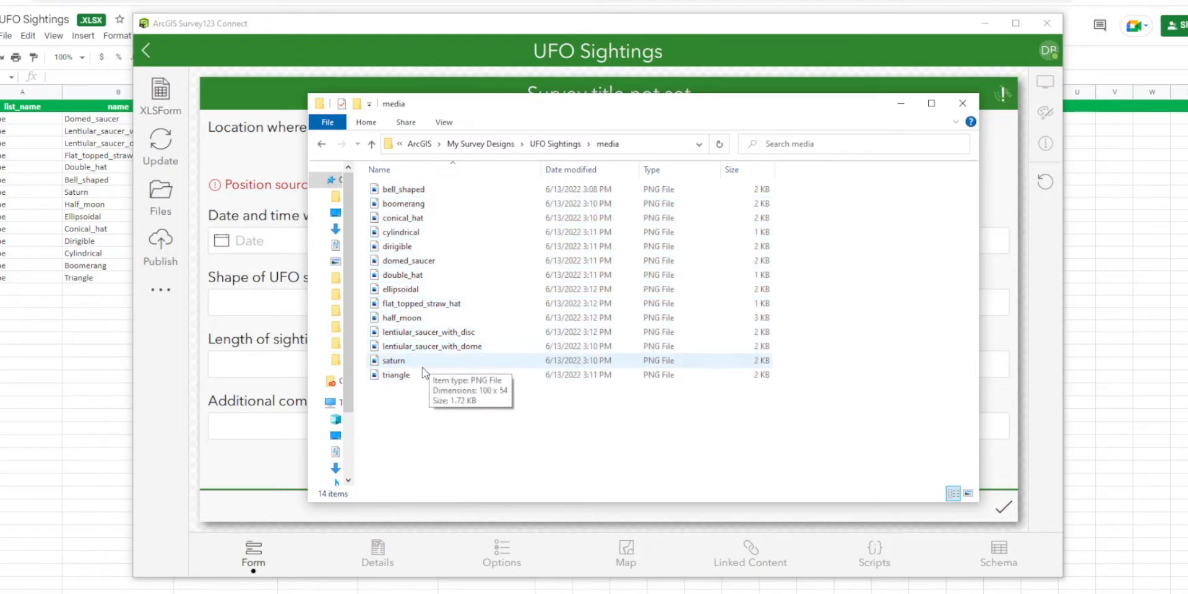
Examine the shape images in the media folder as extra large icons, and restore the Details view.
{"action": "right_click", "coordinate": [885, 339]}
{"action": "mouse_move", "coordinate": [965, 350]}
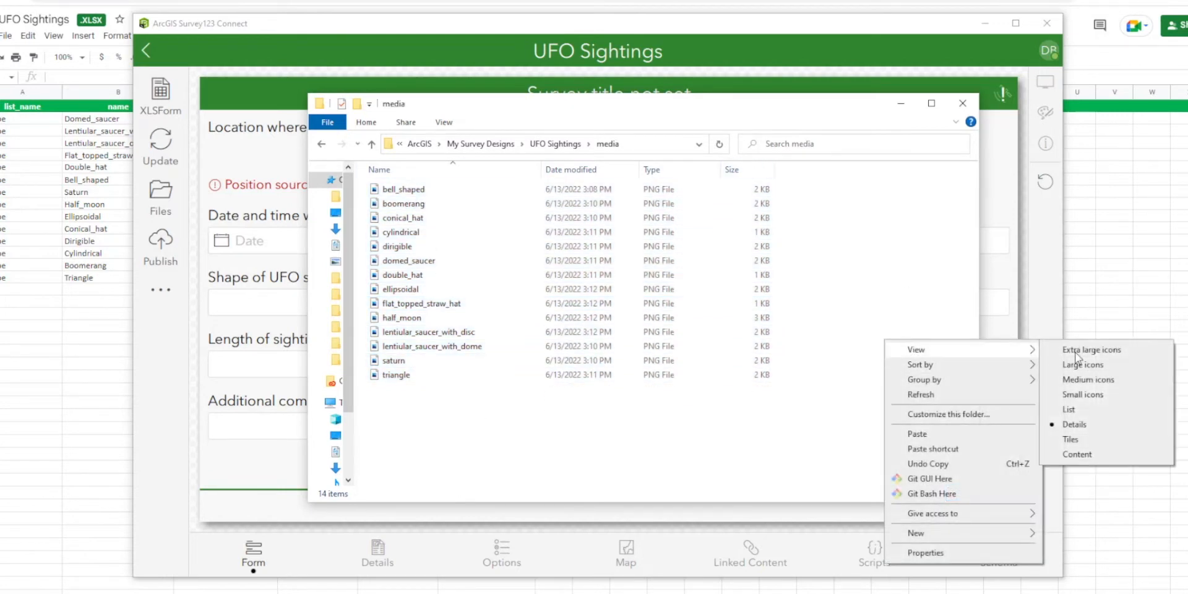
{"action": "left_click", "coordinate": [1075, 350]}
{"action": "scroll", "coordinate": [674, 325], "scroll_direction": "down", "scroll_amount": 1}
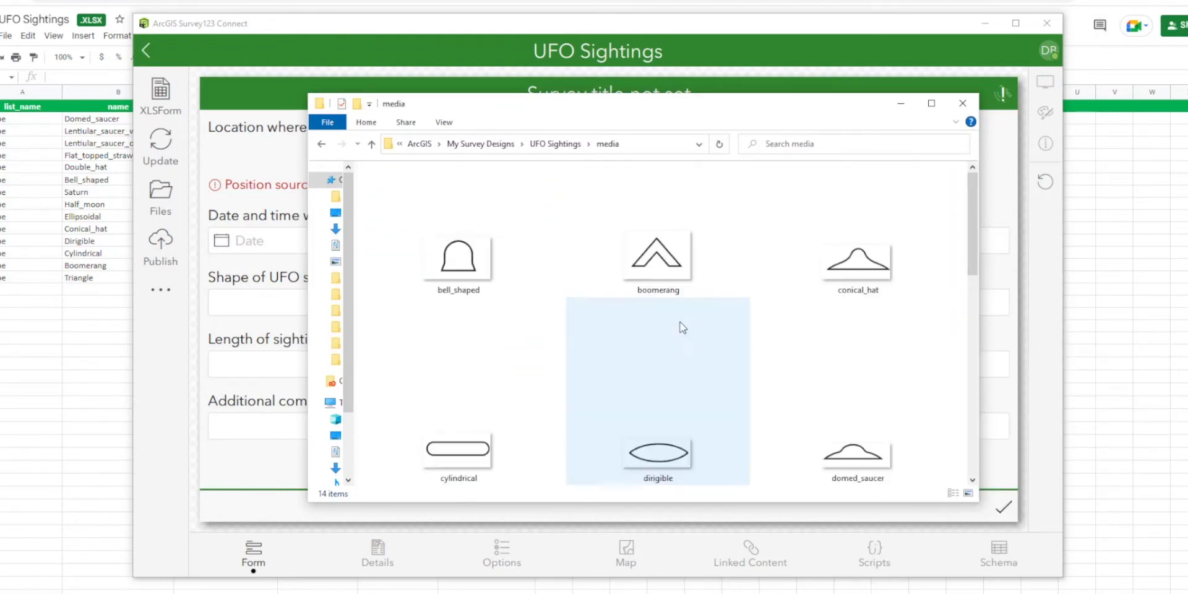
{"action": "scroll", "coordinate": [866, 403], "scroll_direction": "down", "scroll_amount": 5}
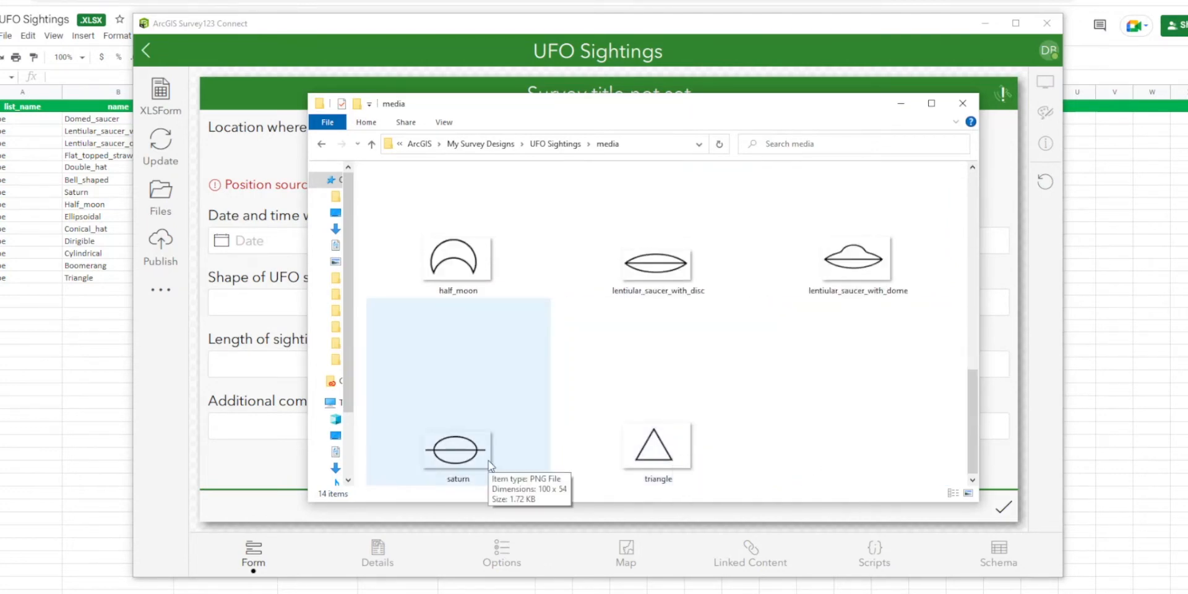
{"action": "scroll", "coordinate": [526, 446], "scroll_direction": "up", "scroll_amount": 5}
{"action": "right_click", "coordinate": [644, 417]}
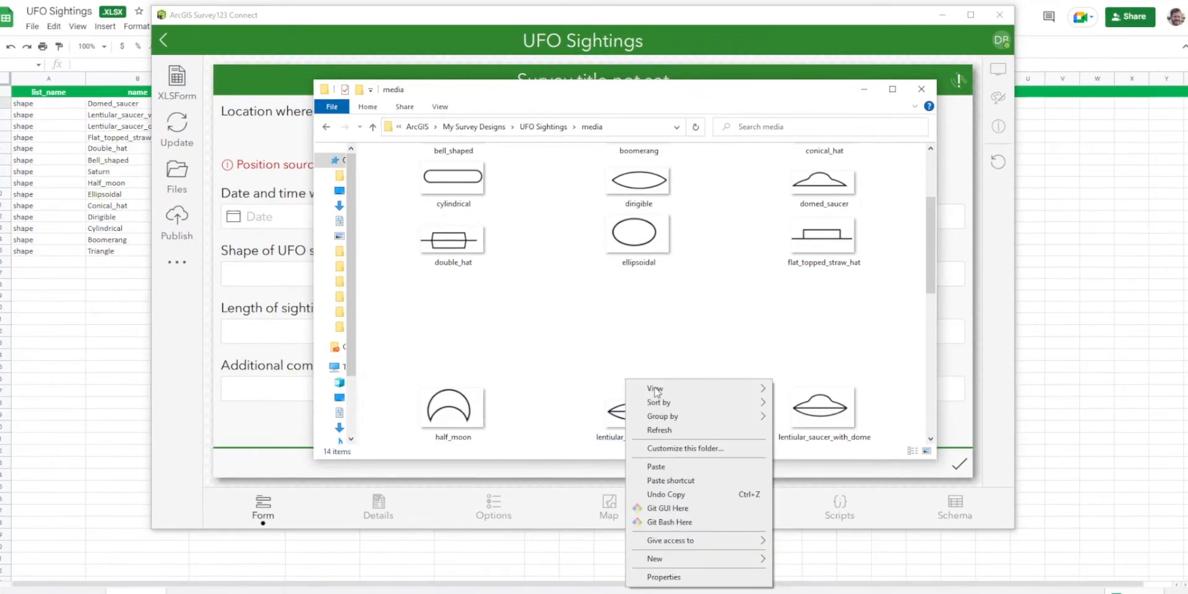
{"action": "mouse_move", "coordinate": [656, 391]}
{"action": "left_click", "coordinate": [798, 458]}
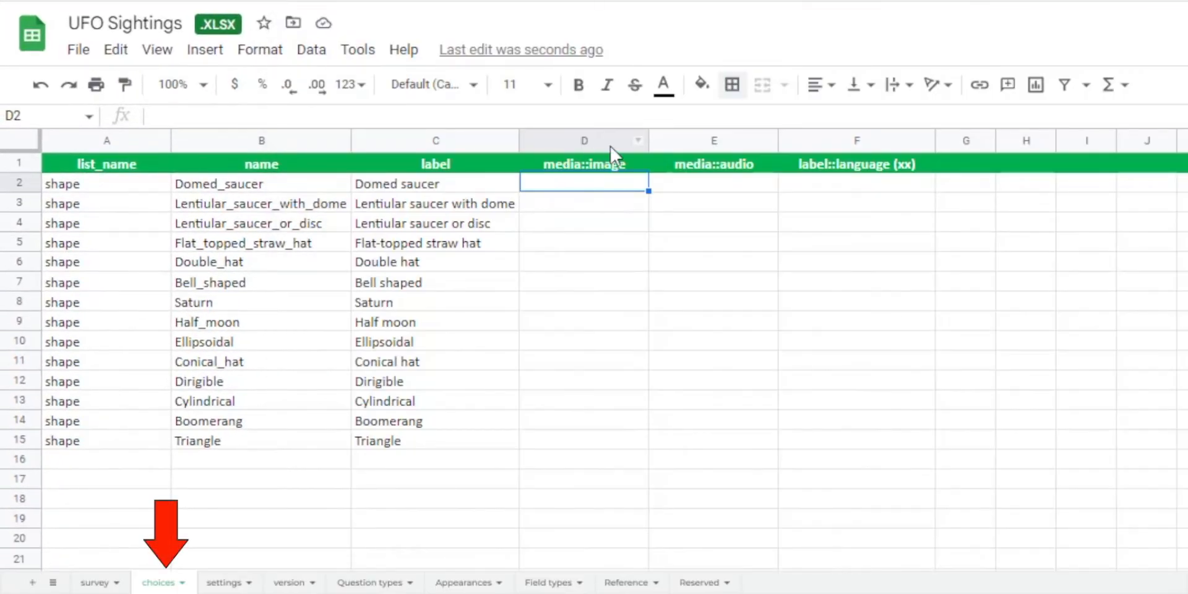
Back in the choices sheet, paste the image file names from domed_saucer.png to triangle.png into media::image cells D2:D15.
{"action": "left_click", "coordinate": [610, 147]}
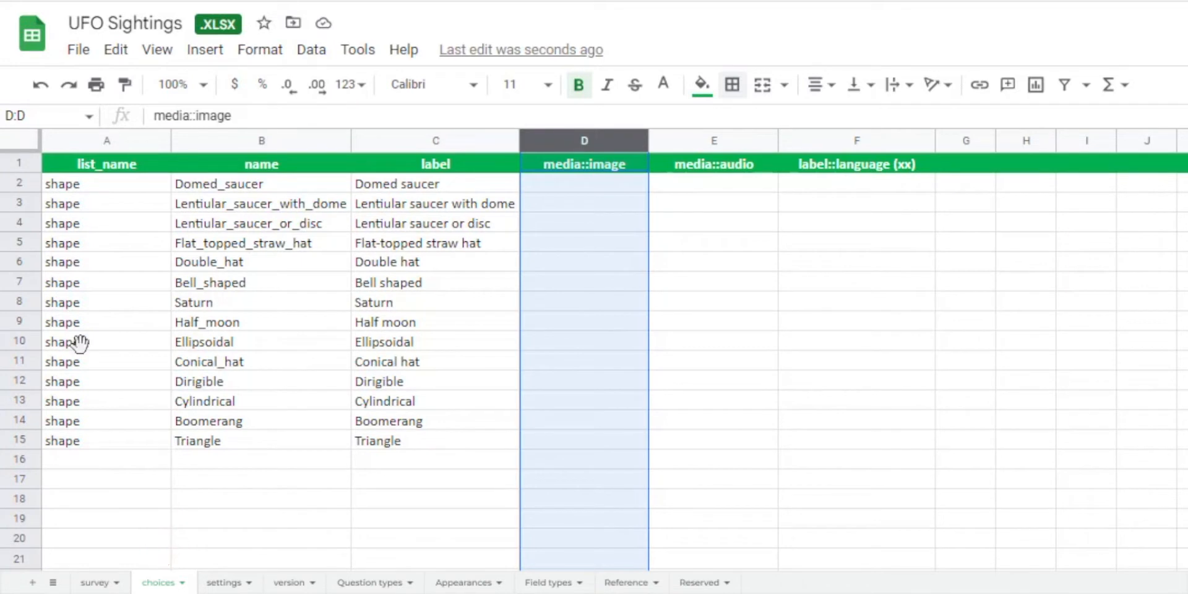
{"action": "left_click", "coordinate": [601, 186]}
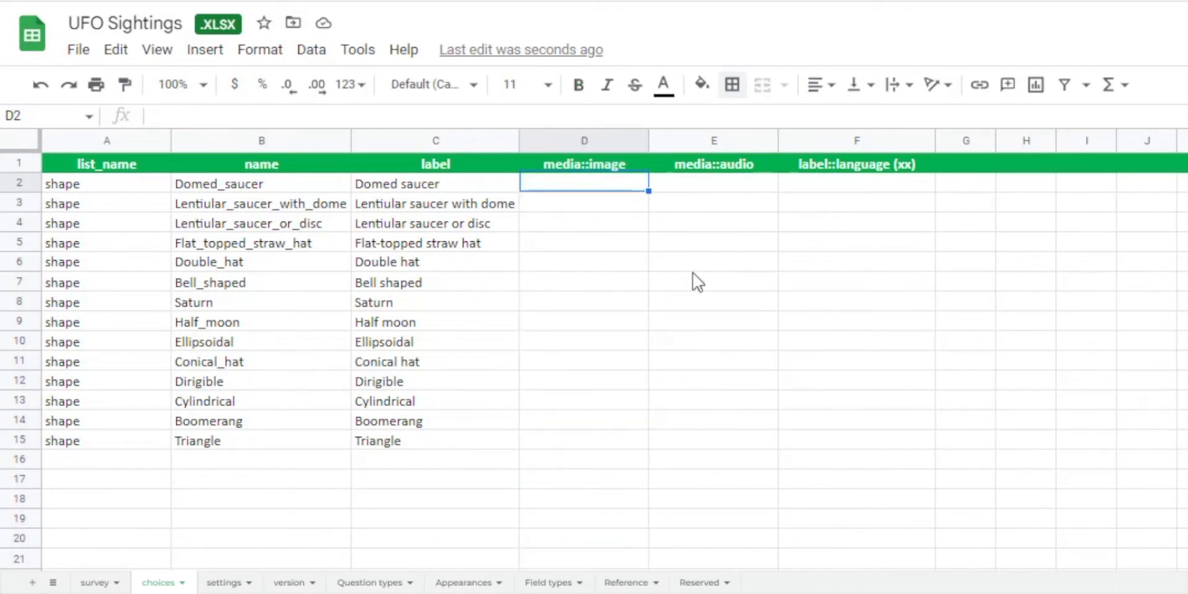
{"action": "type", "text": "domed_saucer.png lentiular_saucer_with_dome.png lentiular_saucer_with_disc.png flat_topped_straw_hat.png double_hat.png bell_shaped.png saturn.png half_moon.png ellipsoidal.png conical_hat.png dirigible.png cylindrical.png boomerang.png triangle.png"}
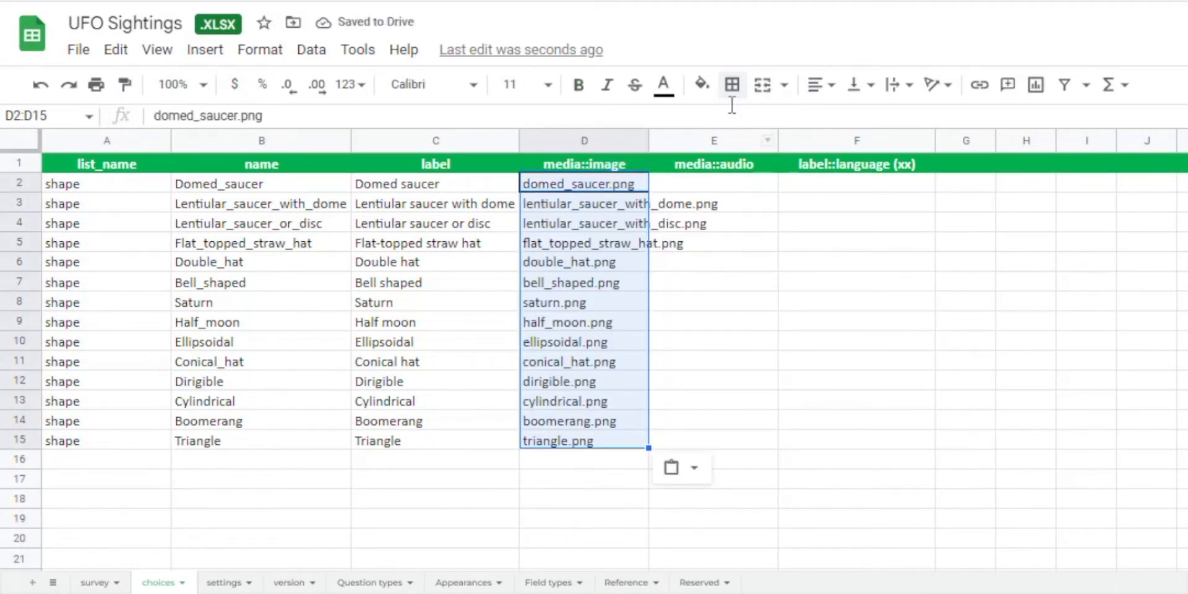
Remove the borders from D2:D15 and fit the media::image column width to its file names.
{"action": "left_click", "coordinate": [733, 86]}
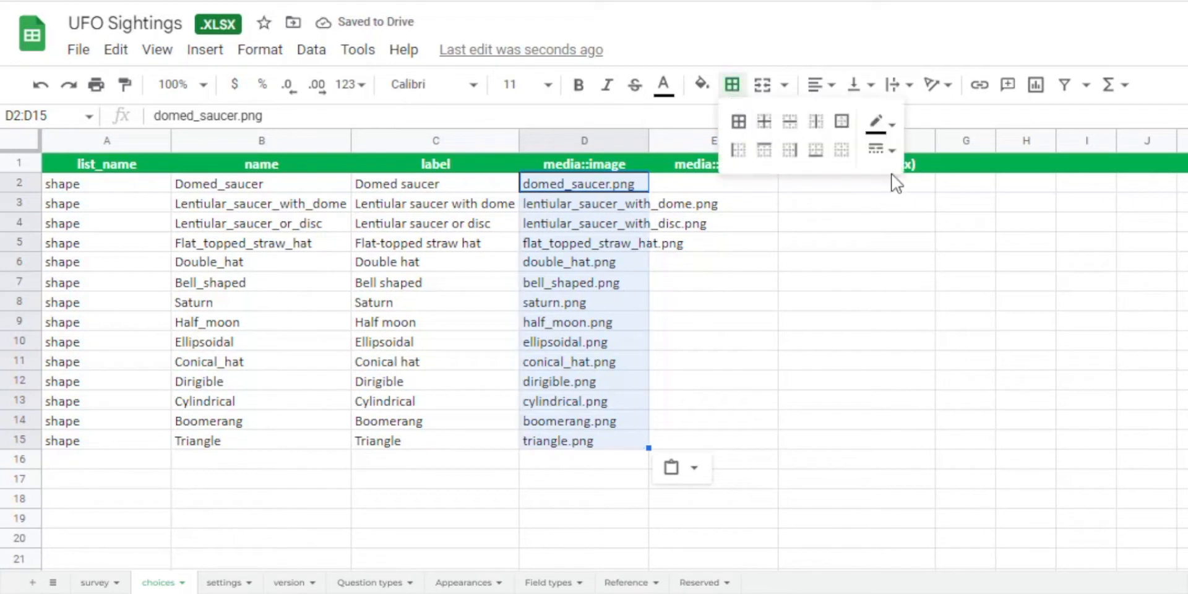
{"action": "left_click", "coordinate": [815, 231]}
{"action": "double_click", "coordinate": [647, 142]}
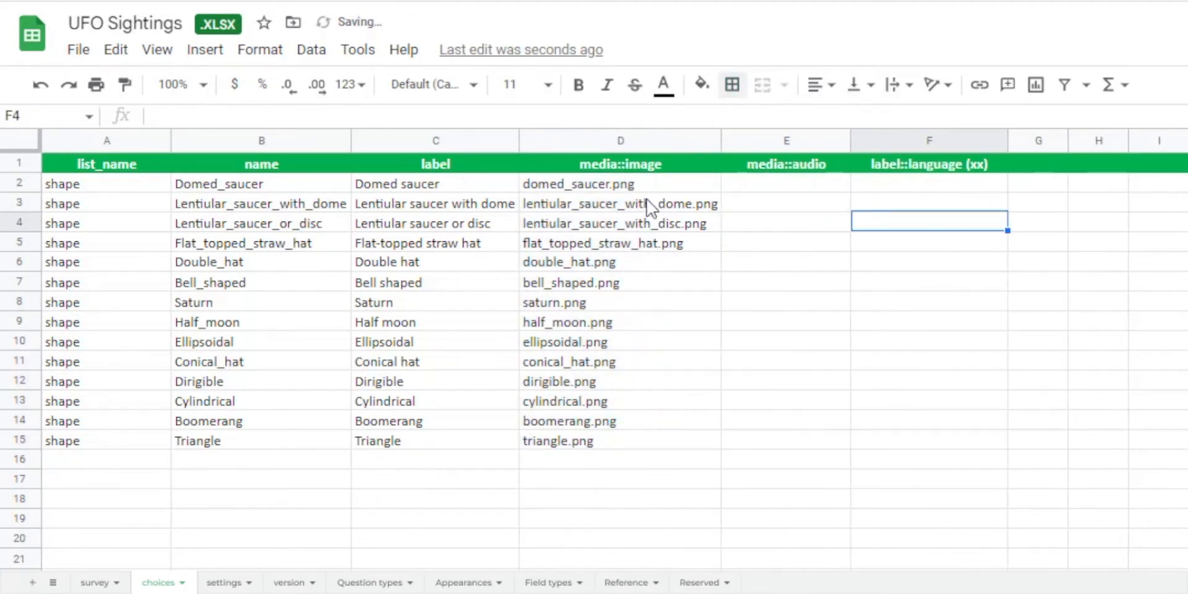
Highlight the .png extension of the domed_saucer.png entry in D2, leaving the text as it is.
{"action": "double_click", "coordinate": [631, 184]}
{"action": "left_click_drag", "start_coordinate": [648, 183], "coordinate": [609, 185]}
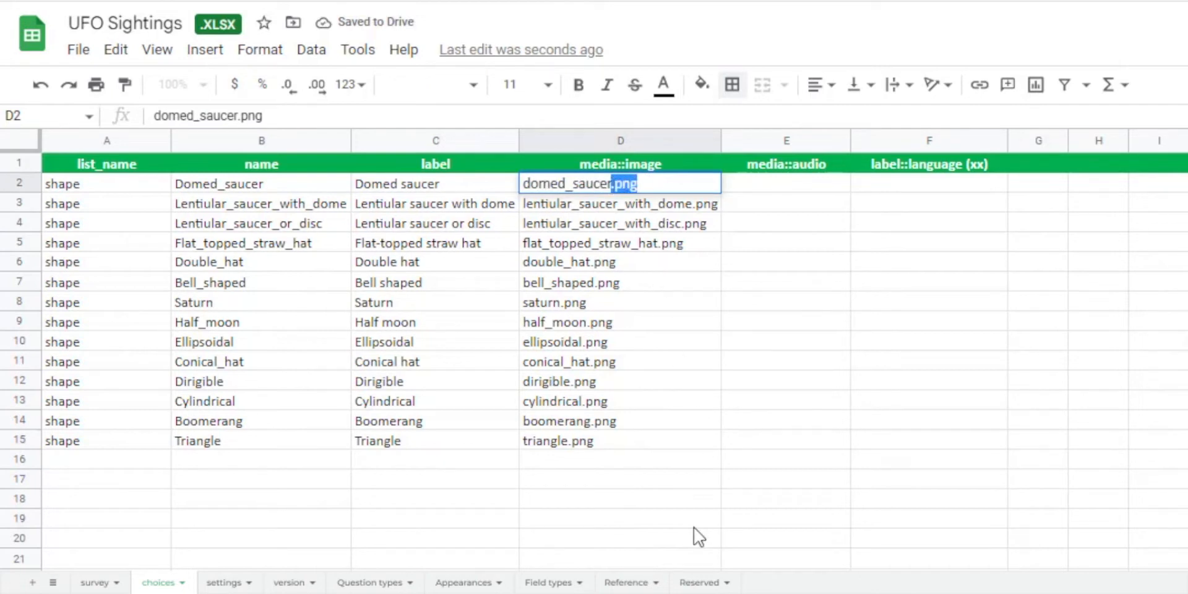
{"action": "left_click", "coordinate": [622, 524]}
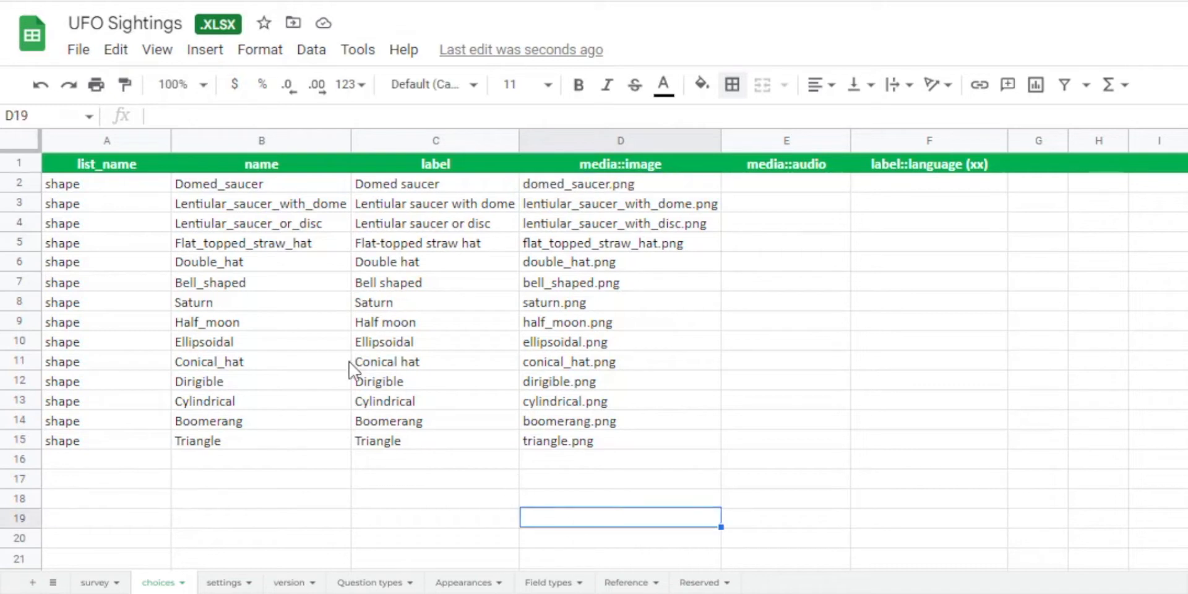
In the survey sheet, link the Shape_of_UFO question to its choice list by changing its type to select_multiple shape.
{"action": "left_click", "coordinate": [102, 183]}
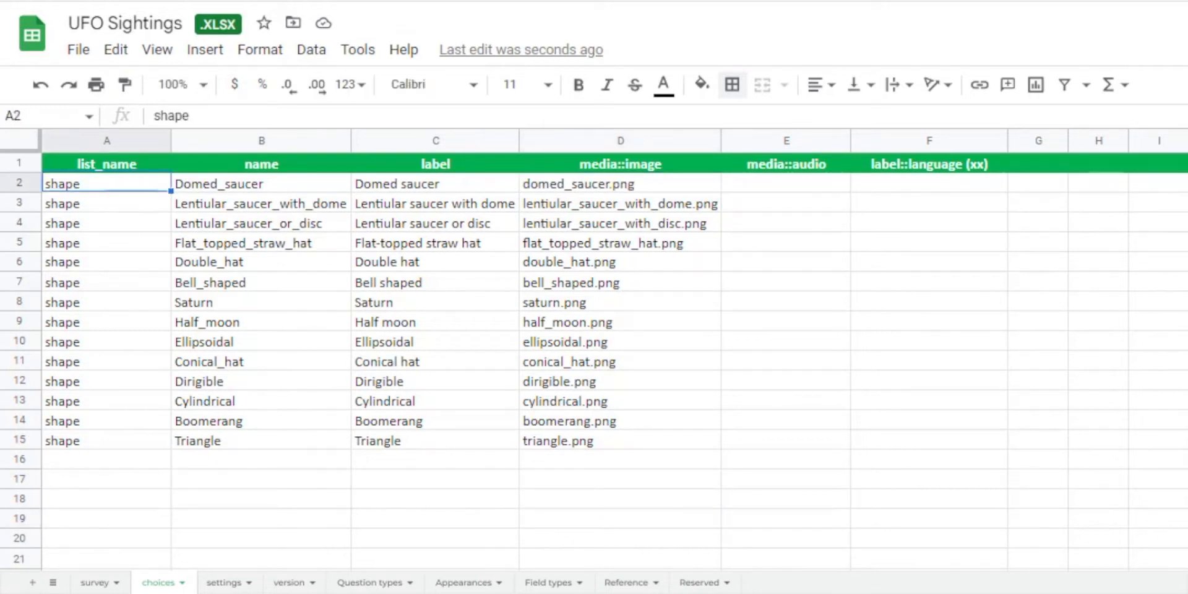
{"action": "left_click", "coordinate": [96, 583]}
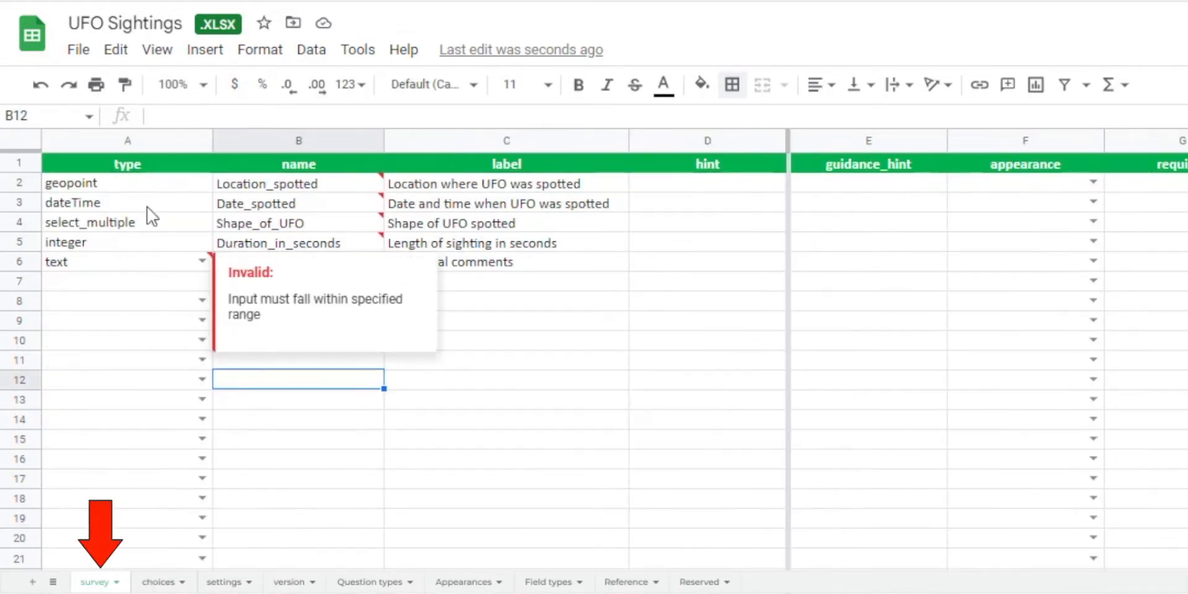
{"action": "left_click", "coordinate": [156, 221]}
{"action": "double_click", "coordinate": [156, 221]}
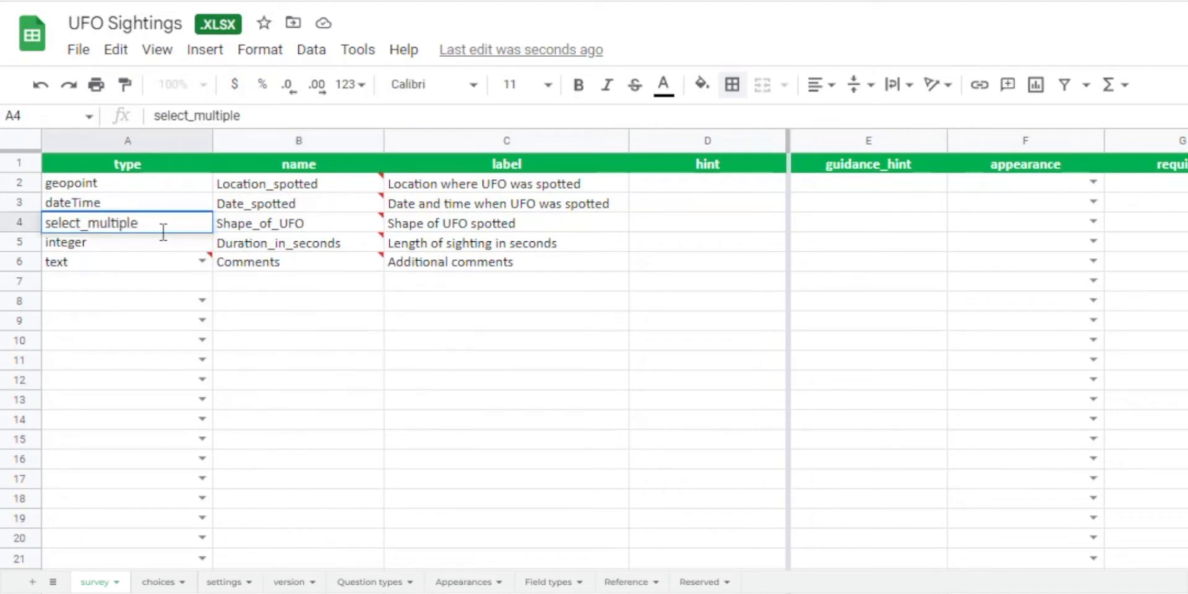
{"action": "type", "text": "shape"}
{"action": "left_click", "coordinate": [425, 385]}
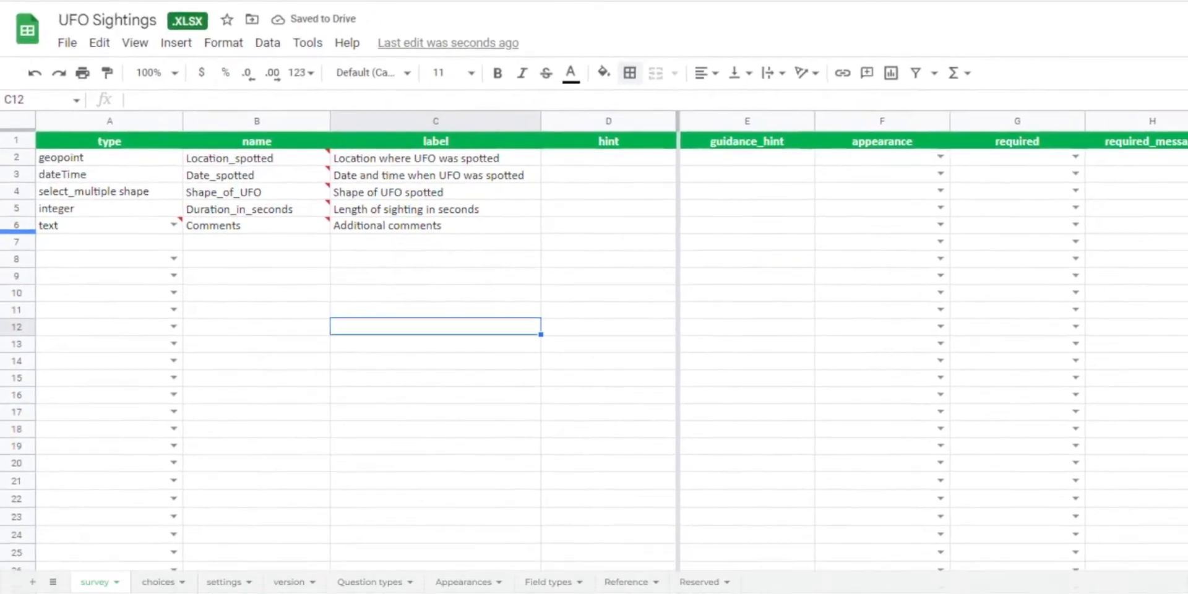
Download the form as a Microsoft Excel (.xlsx) file.
{"action": "left_click", "coordinate": [60, 39]}
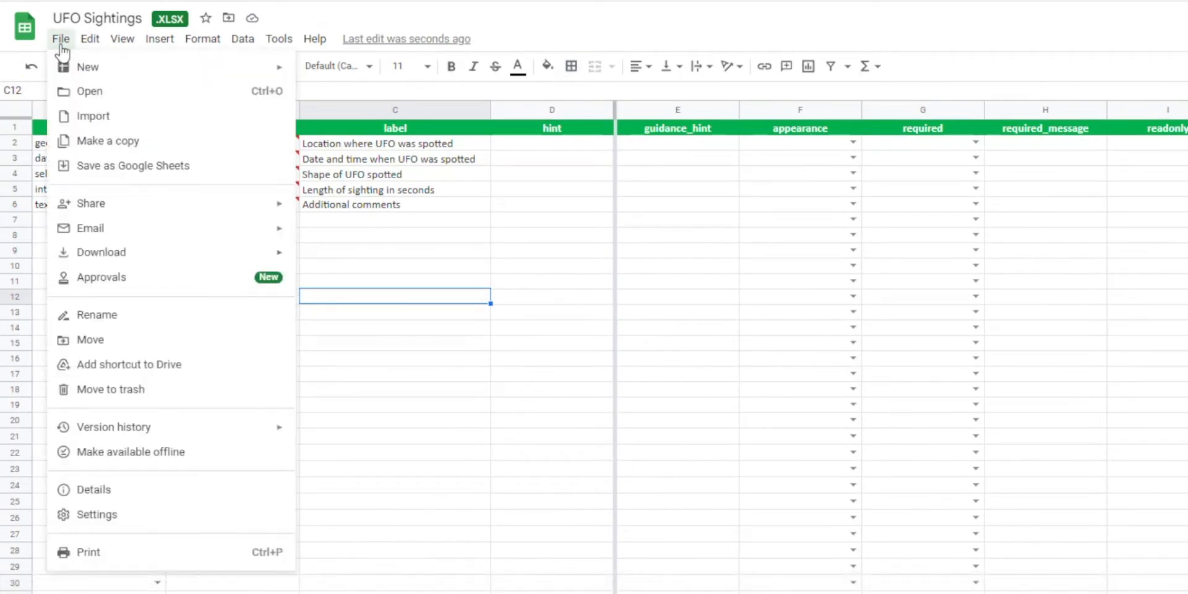
{"action": "mouse_move", "coordinate": [148, 263]}
{"action": "left_click", "coordinate": [353, 259]}
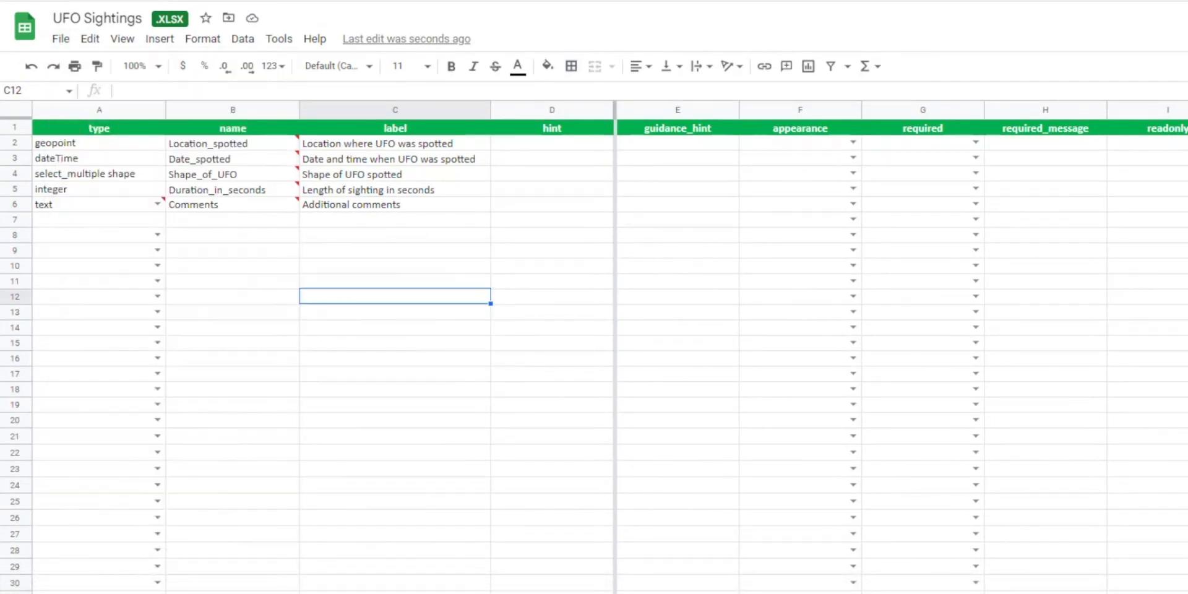
Switch to File Explorer and delete the old UFO Sightings Excel workbook from the UFO Sightings survey folder.
{"action": "mouse_move", "coordinate": [337, 593]}
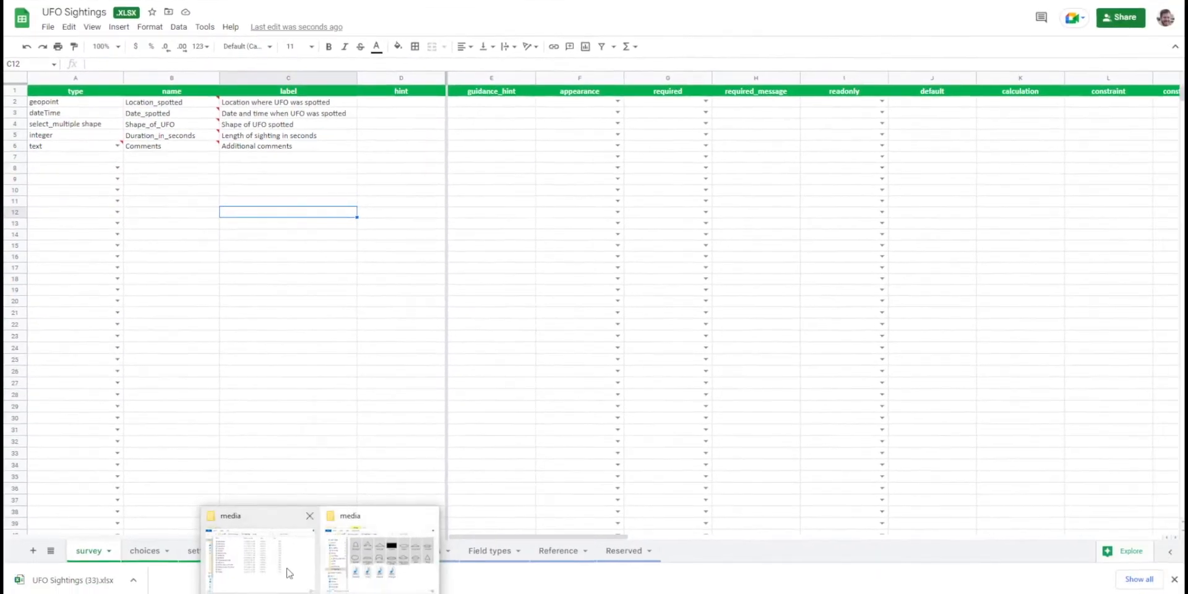
{"action": "left_click", "coordinate": [289, 572]}
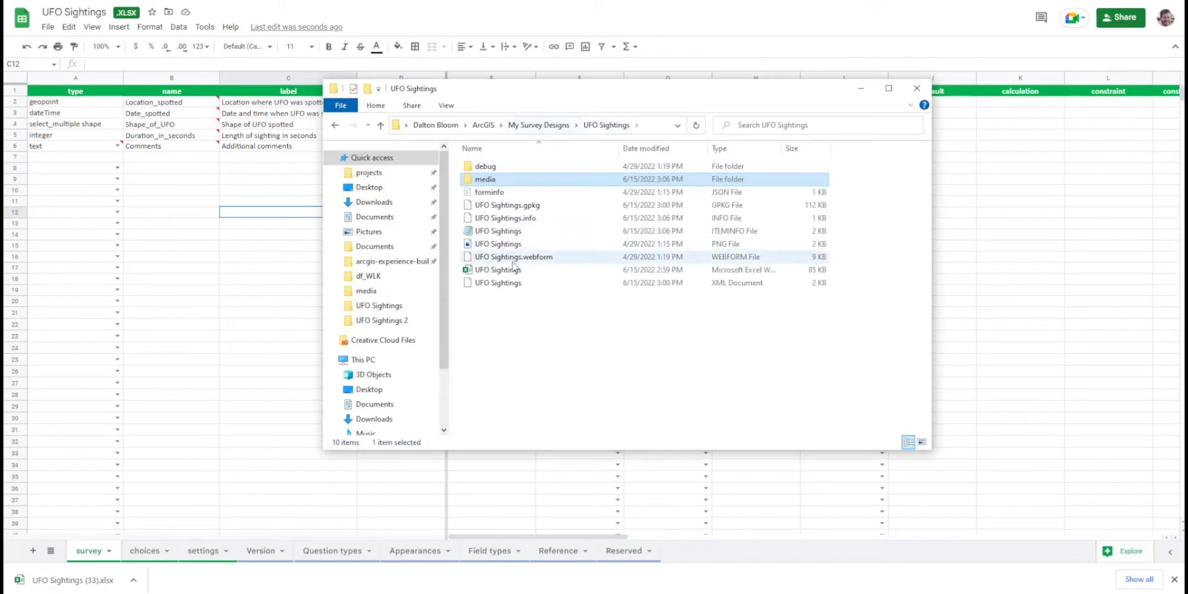
{"action": "left_click", "coordinate": [512, 271]}
{"action": "key", "text": "Delete"}
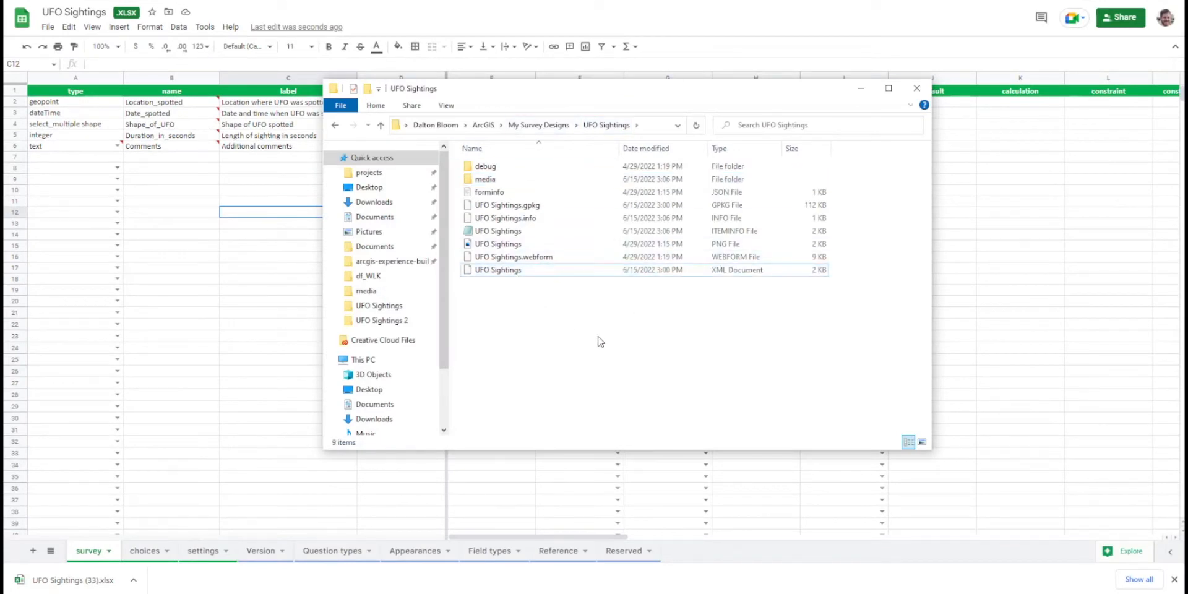
Place the downloaded UFO Sightings (33) workbook in the survey folder and rename it UFO Sightings.
{"action": "left_click_drag", "start_coordinate": [84, 580], "coordinate": [551, 361]}
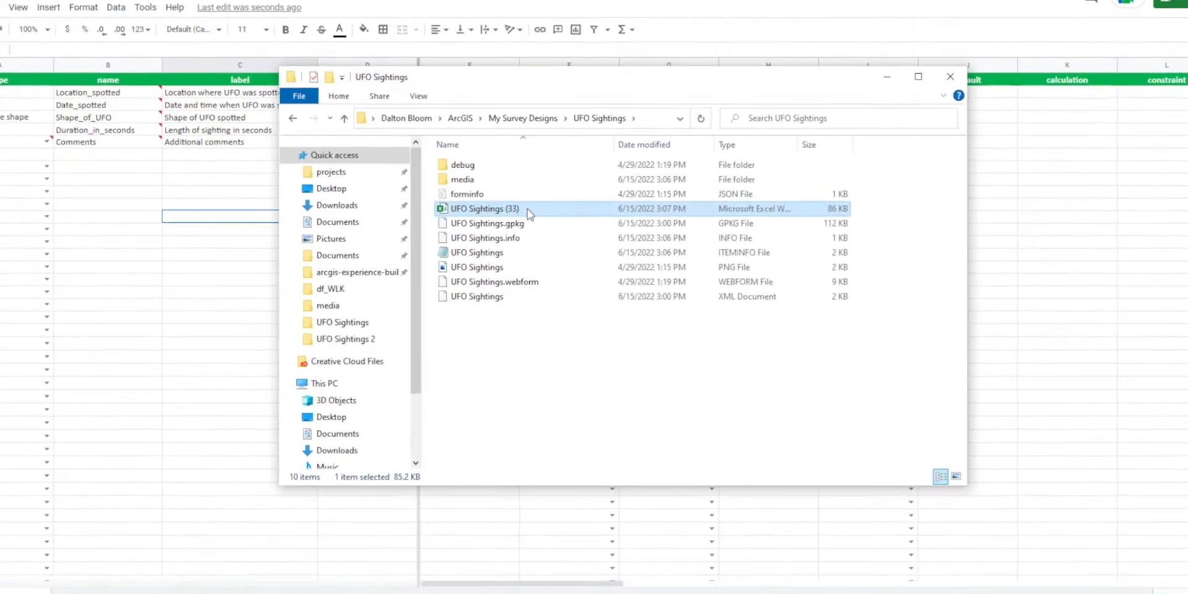
{"action": "left_click", "coordinate": [514, 212]}
{"action": "key", "text": "BackSpace"}
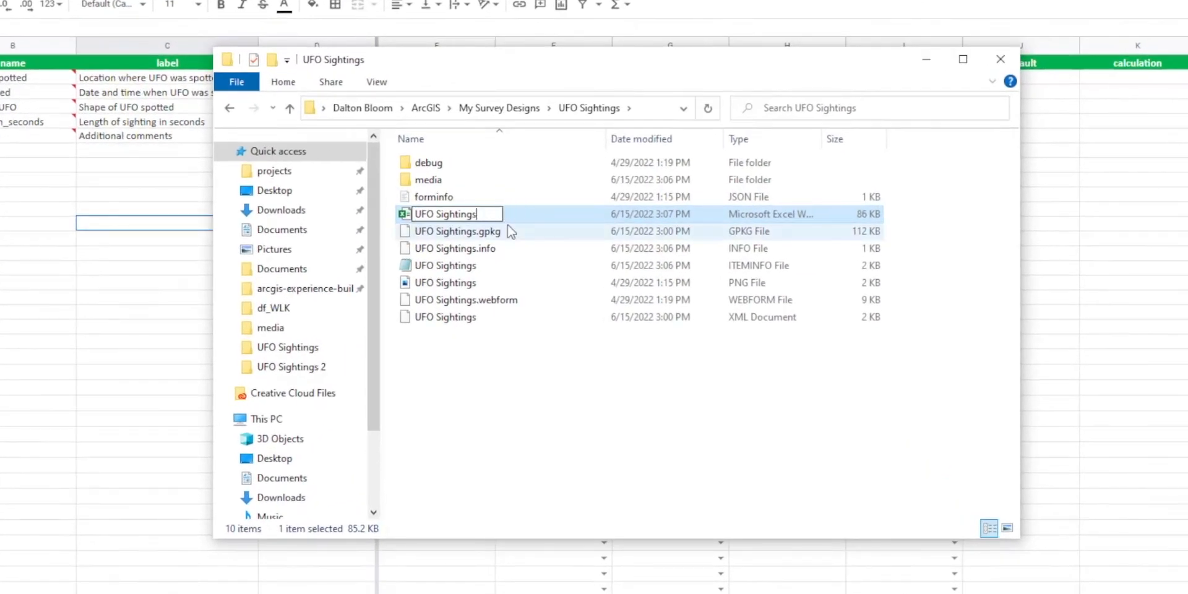
{"action": "key", "text": "Return"}
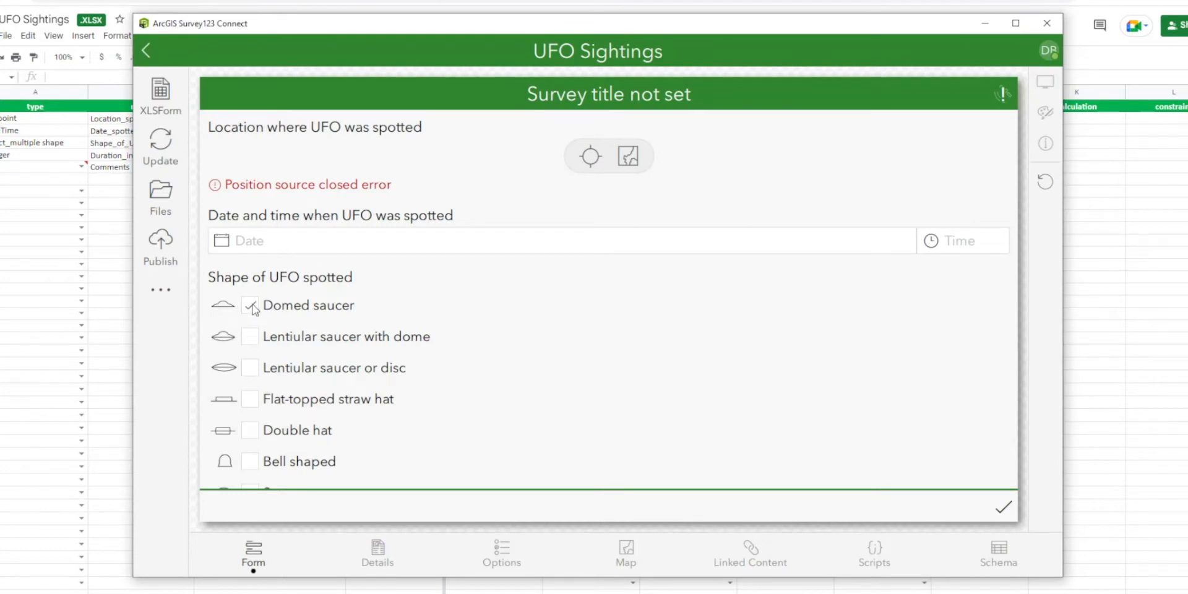
Review the image choices under Shape of UFO spotted in the Survey123 Connect preview and test the Boomerang checkbox.
{"action": "scroll", "coordinate": [265, 342], "scroll_direction": "down", "scroll_amount": 6}
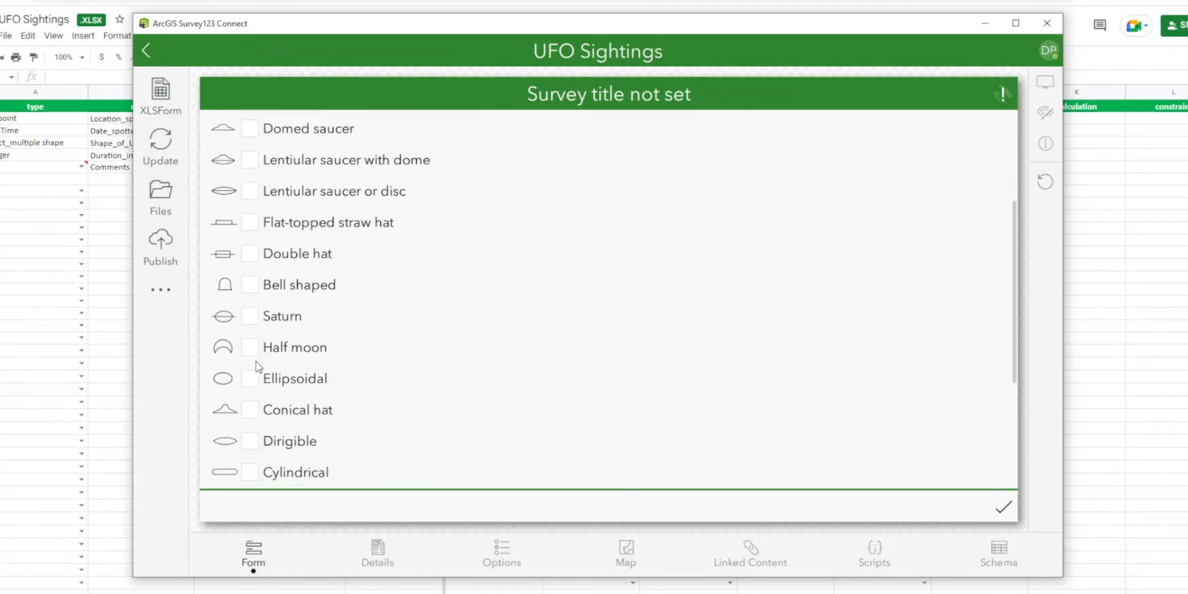
{"action": "scroll", "coordinate": [258, 362], "scroll_direction": "down", "scroll_amount": 4}
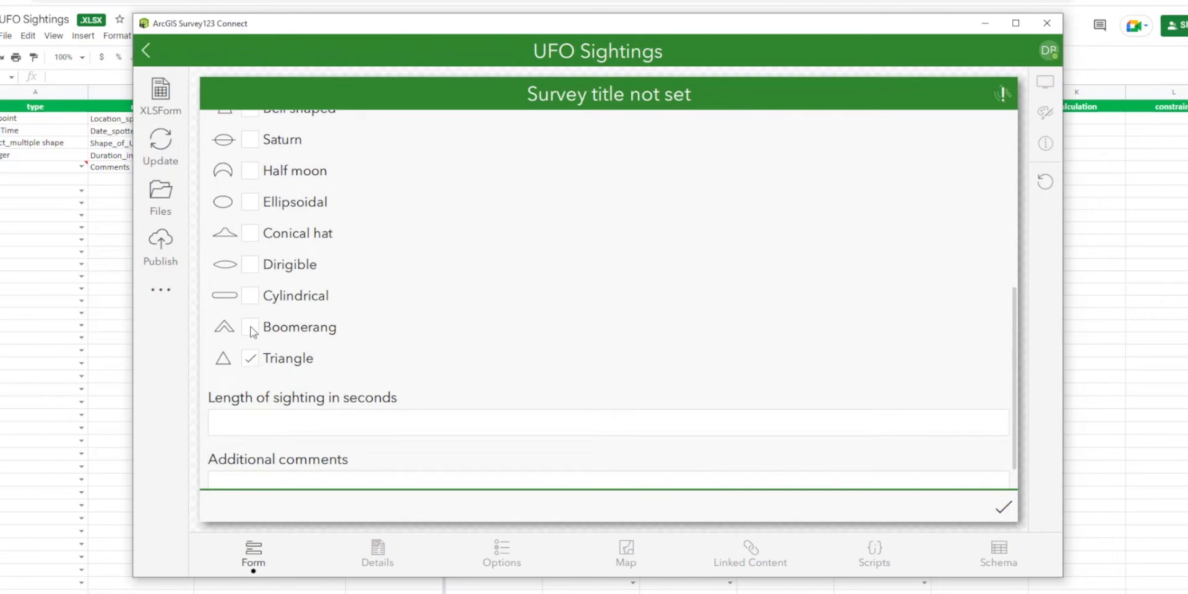
{"action": "left_click", "coordinate": [251, 328]}
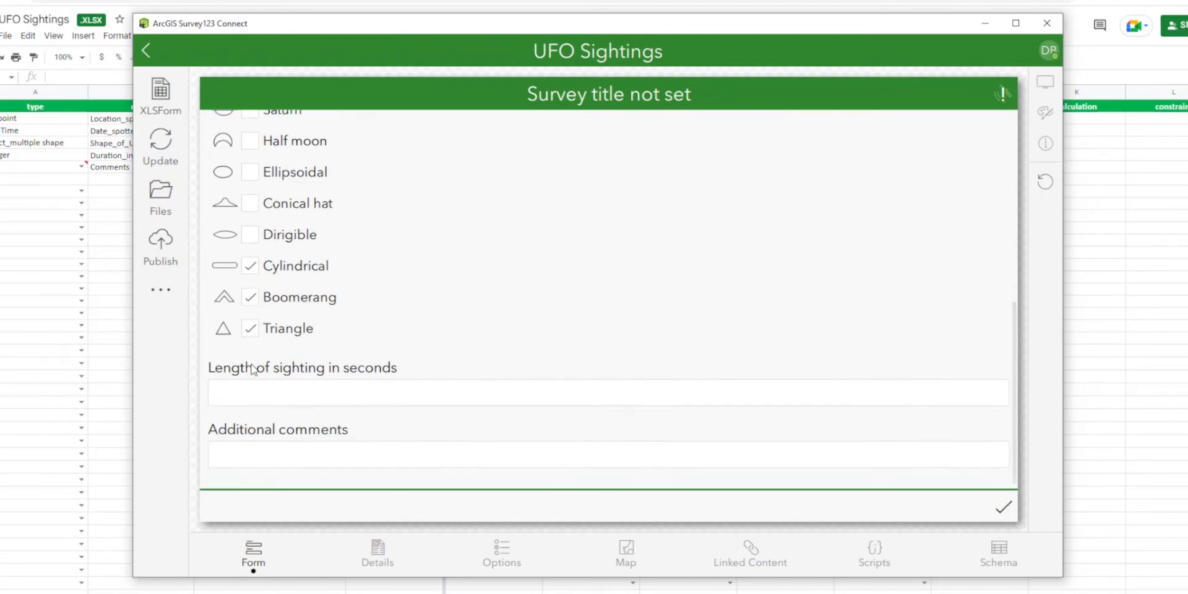
{"action": "scroll", "coordinate": [248, 375], "scroll_direction": "up", "scroll_amount": 2}
{"action": "scroll", "coordinate": [248, 375], "scroll_direction": "up", "scroll_amount": 9}
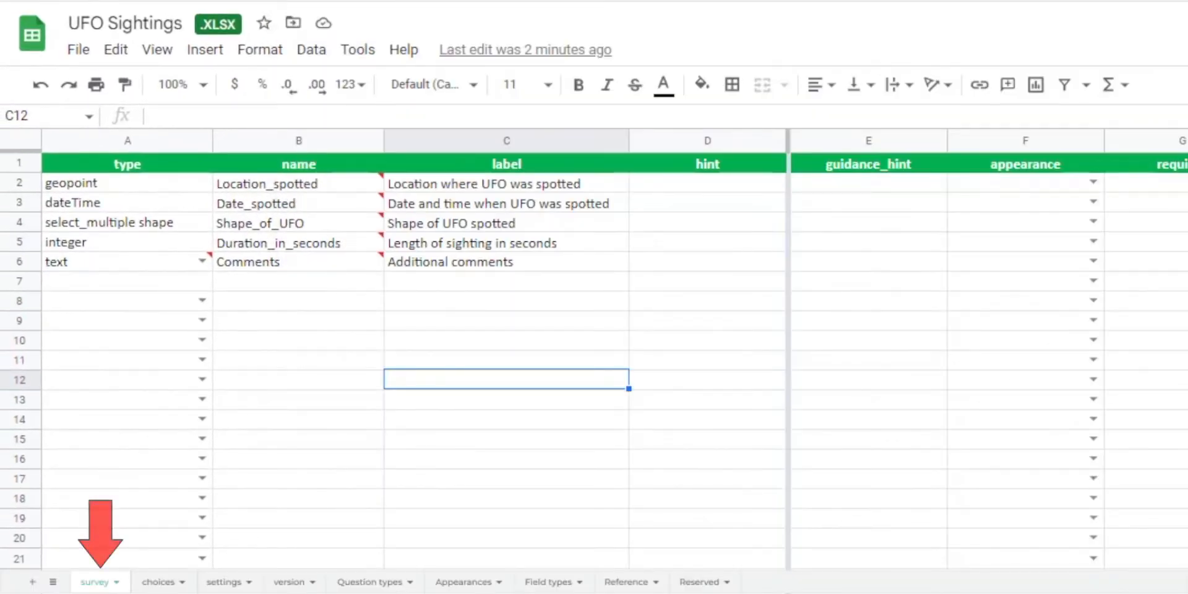
Back in Google Sheets, locate the shape question's appearance cell, and read the compact entry's applicability and description in the Appearances sheet.
{"action": "left_click", "coordinate": [236, 283]}
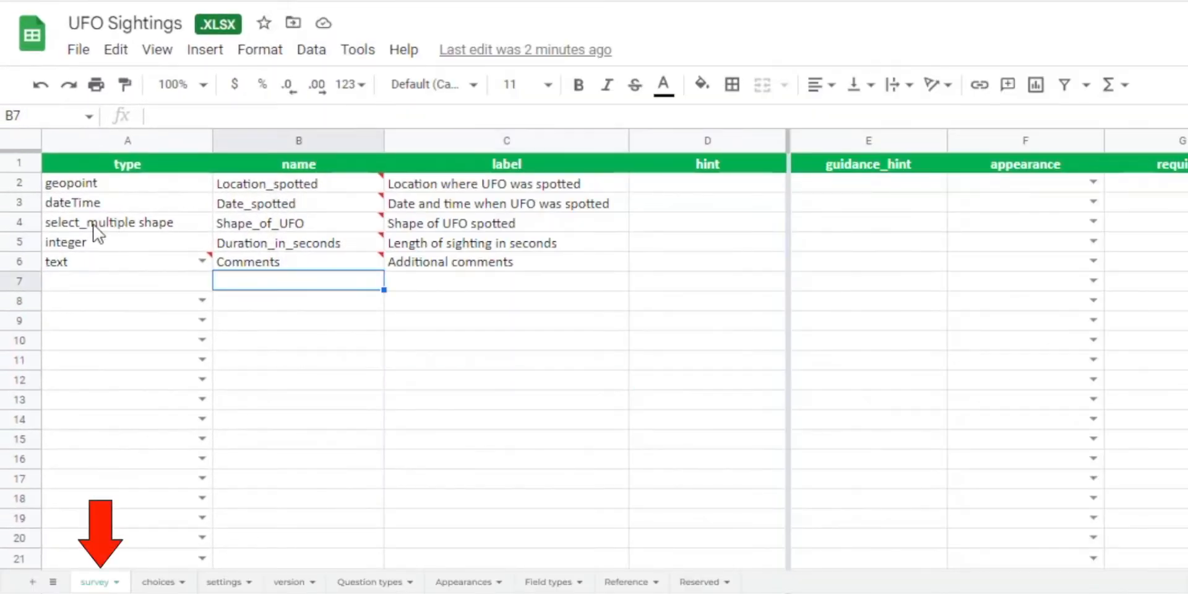
{"action": "left_click", "coordinate": [26, 221]}
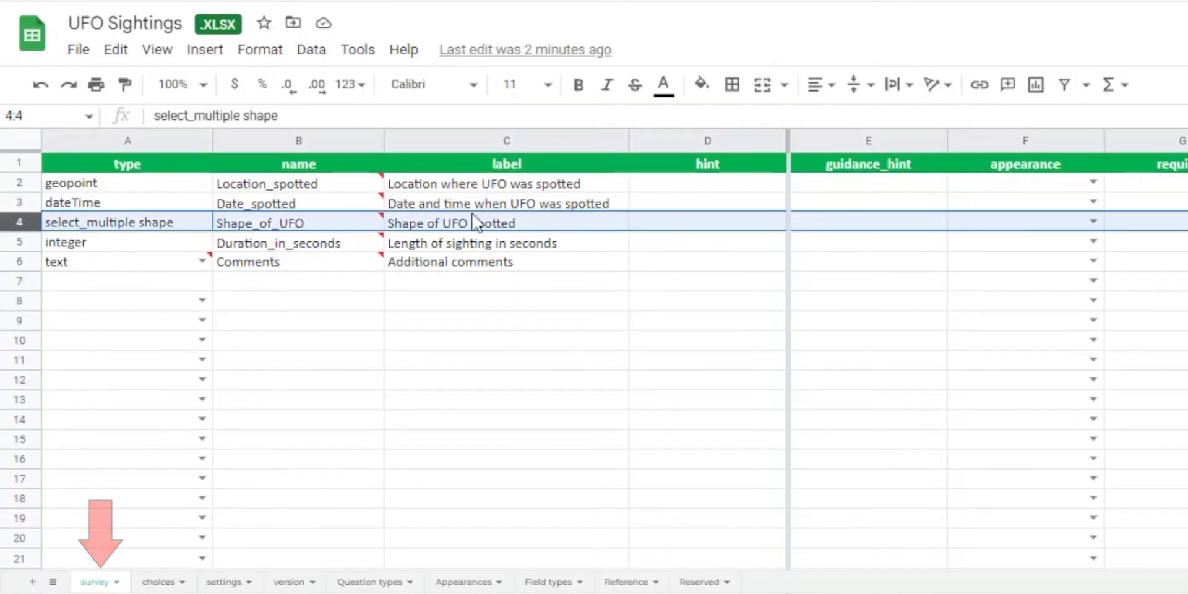
{"action": "left_click", "coordinate": [1022, 229]}
{"action": "left_click", "coordinate": [463, 582]}
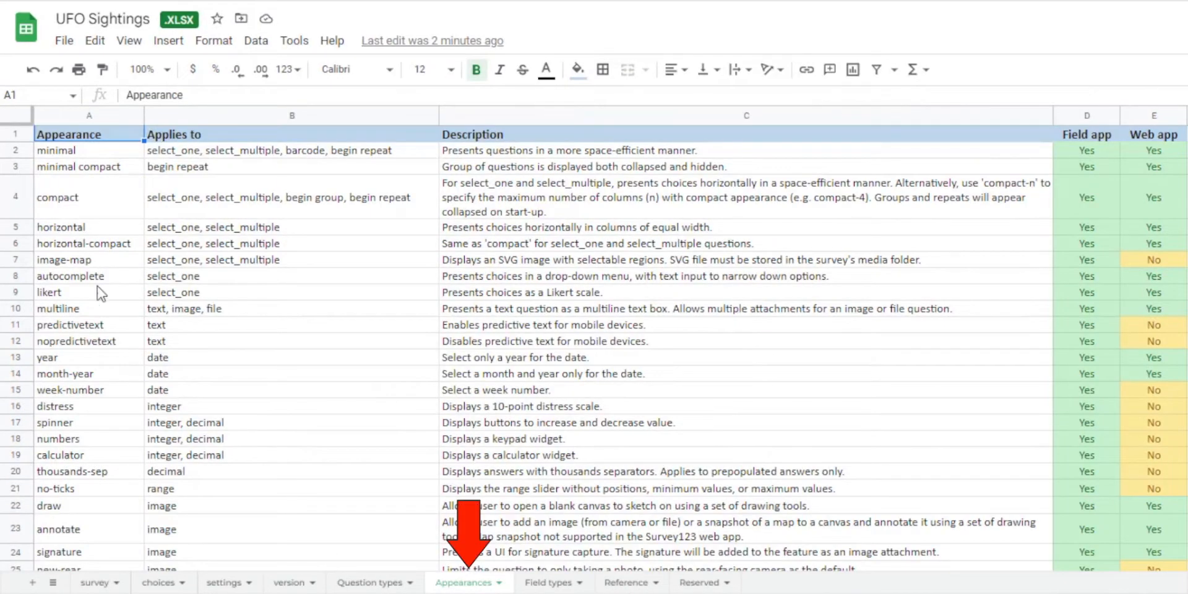
{"action": "left_click", "coordinate": [15, 199]}
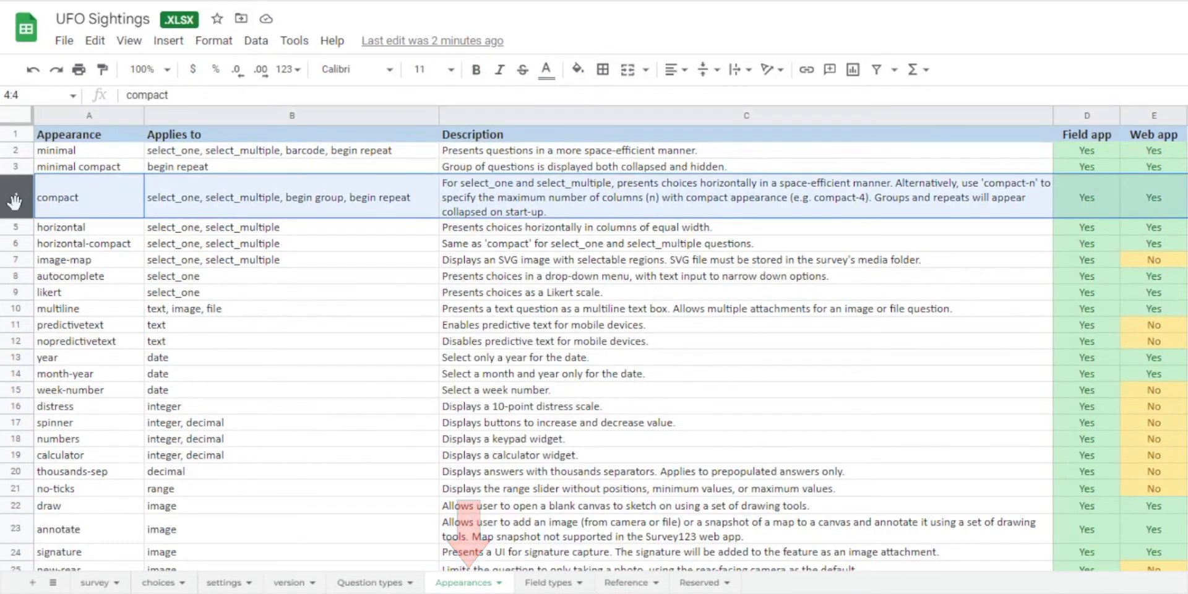
{"action": "left_click", "coordinate": [96, 203]}
{"action": "left_click", "coordinate": [288, 207]}
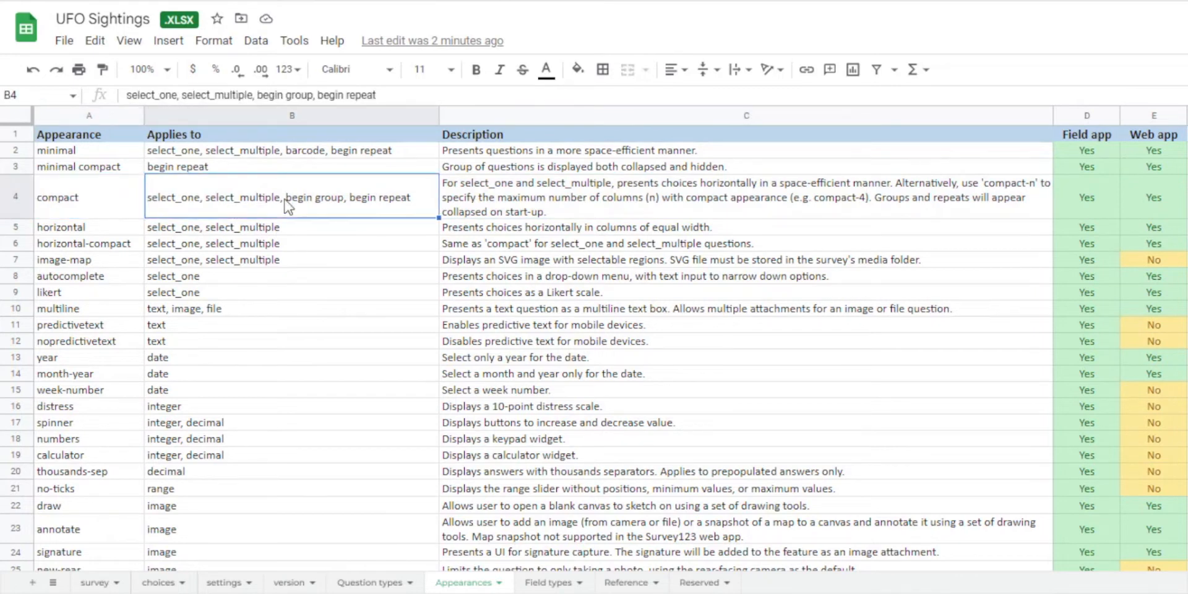
{"action": "left_click", "coordinate": [581, 193]}
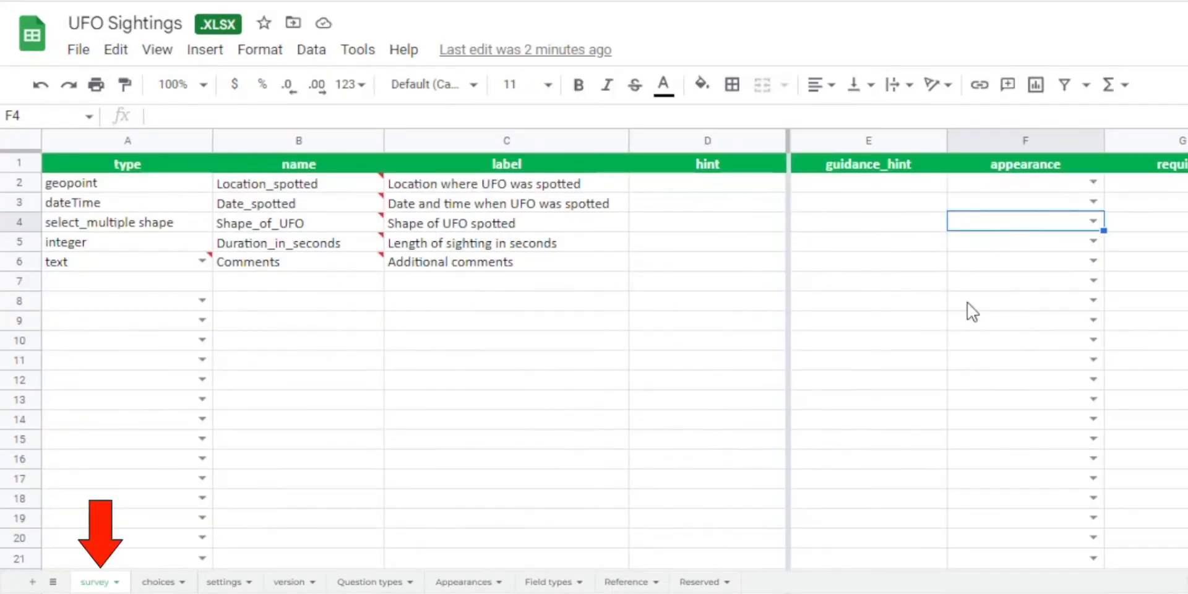
In the survey sheet, set the appearance of the Shape_of_UFO question to compact.
{"action": "type", "text": "co"}
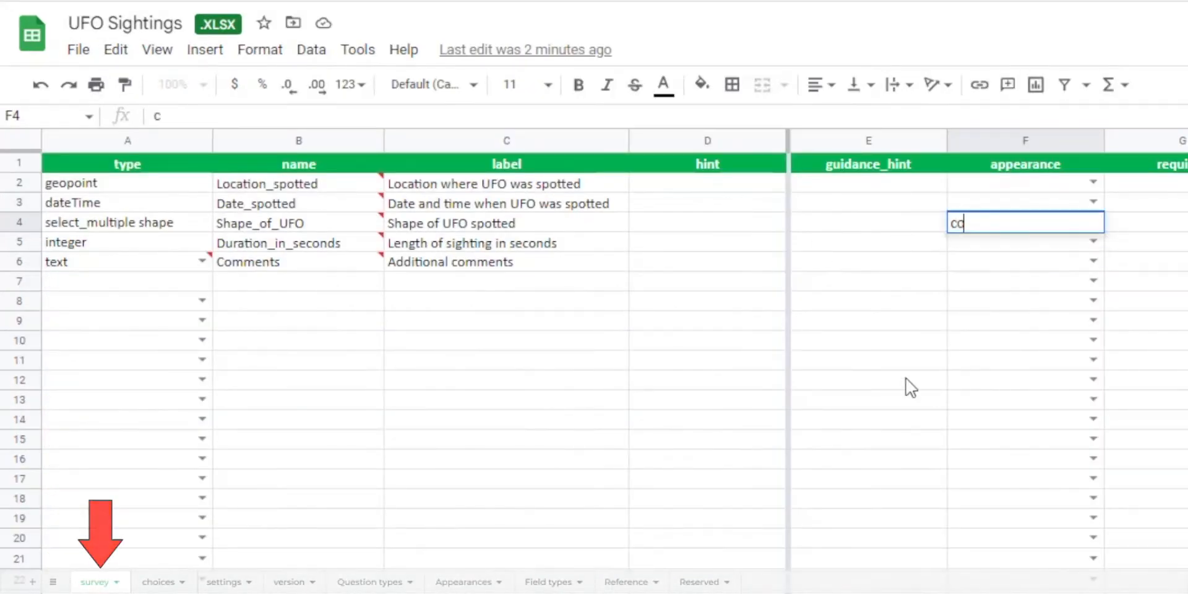
{"action": "type", "text": "mpact"}
{"action": "left_click", "coordinate": [906, 378]}
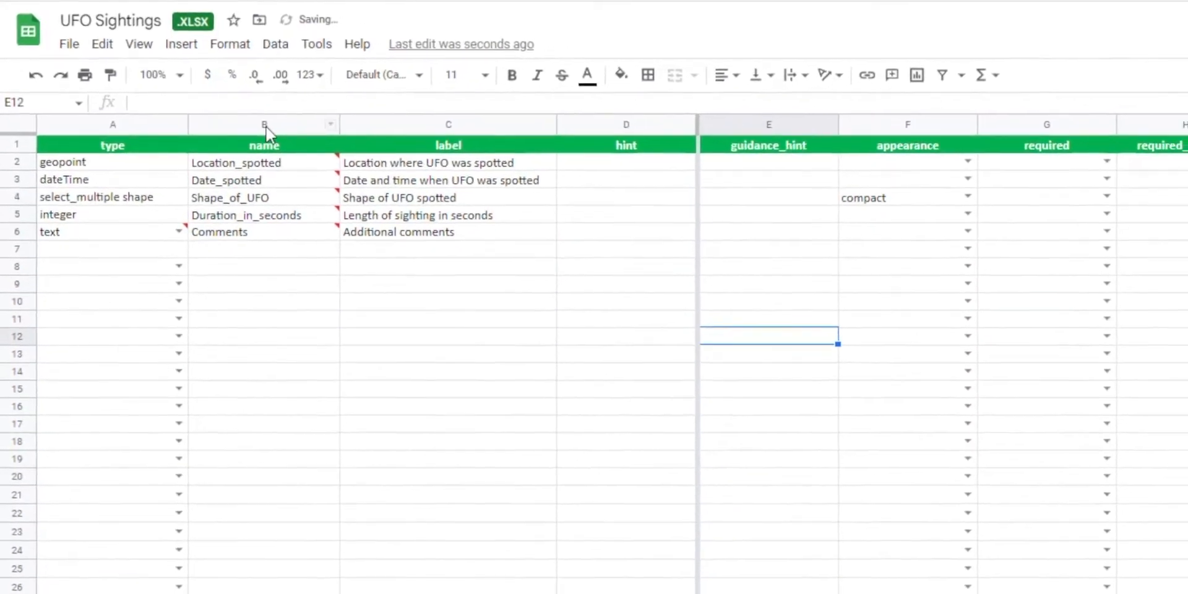
Download the form with the compact appearance as a Microsoft Excel (.xlsx) file.
{"action": "left_click", "coordinate": [69, 43]}
{"action": "mouse_move", "coordinate": [114, 248]}
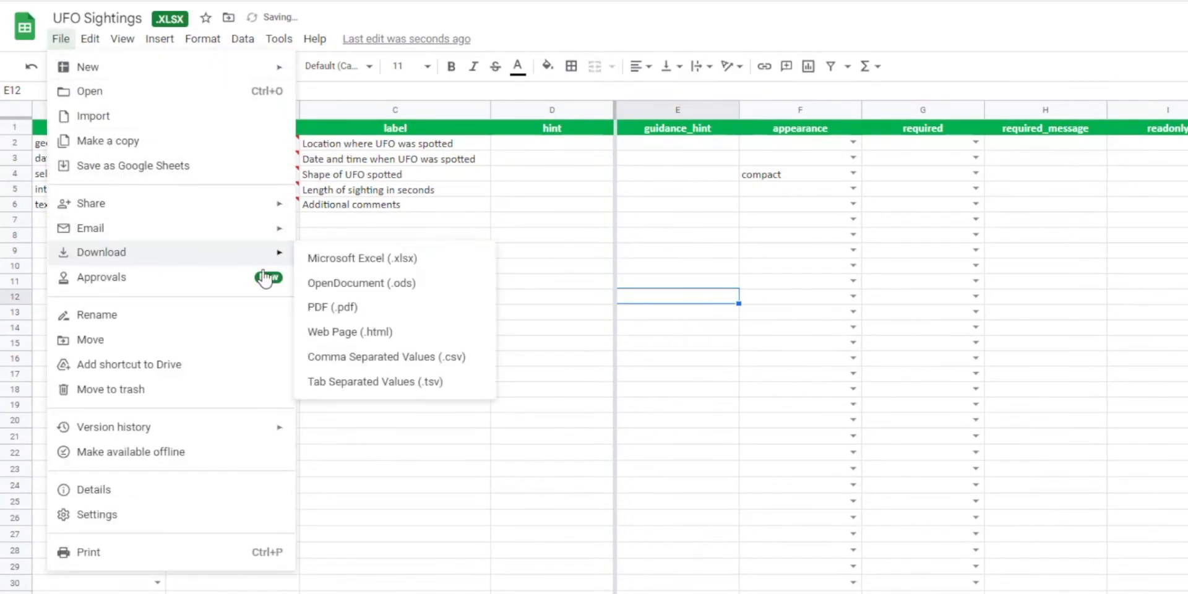
{"action": "left_click", "coordinate": [362, 258]}
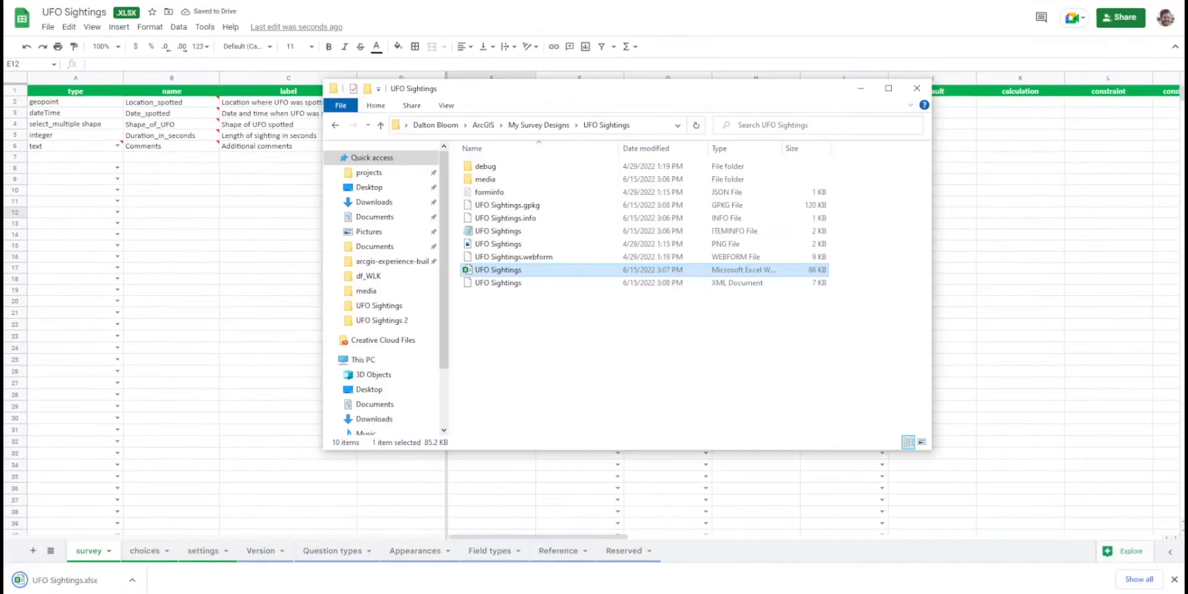
Delete the previous UFO Sightings Excel workbook from the survey folder, abandoning the rename of that file.
{"action": "left_click", "coordinate": [542, 270]}
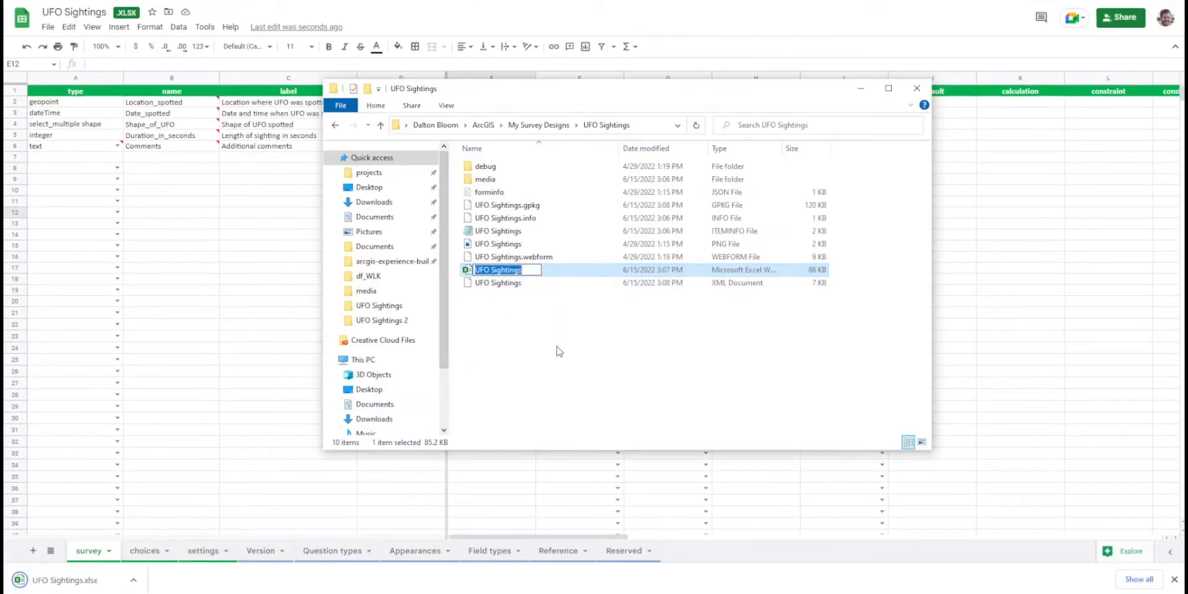
{"action": "key", "text": "Escape"}
{"action": "key", "text": "Delete"}
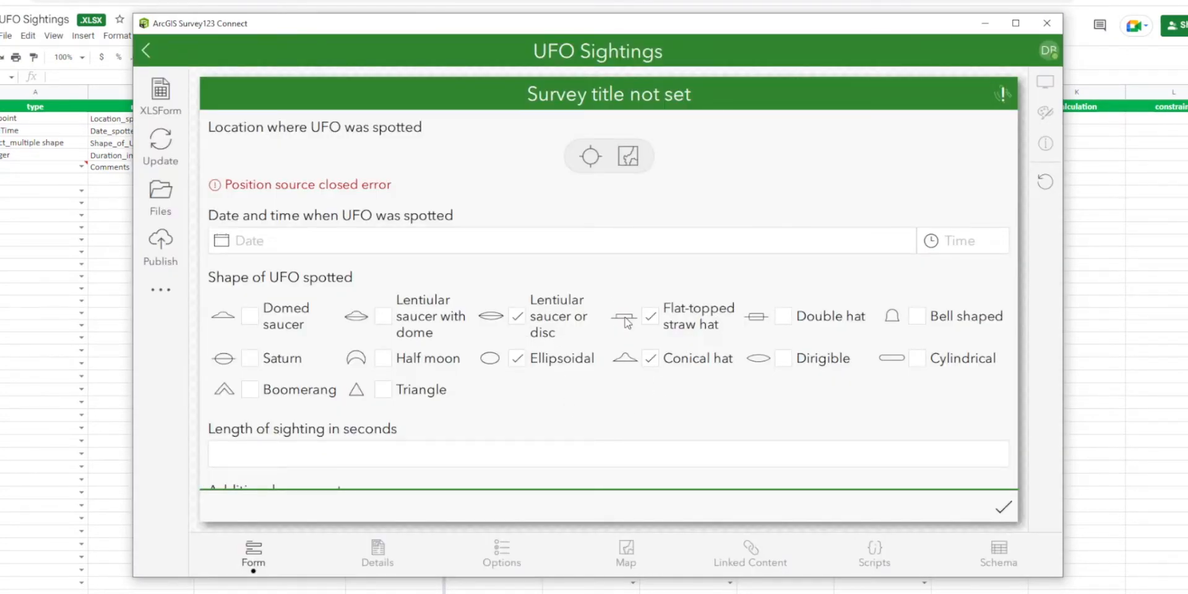
Leave the Survey123 Connect preview and insert one row below the Duration_in_seconds row in the survey sheet.
{"action": "left_click", "coordinate": [985, 23]}
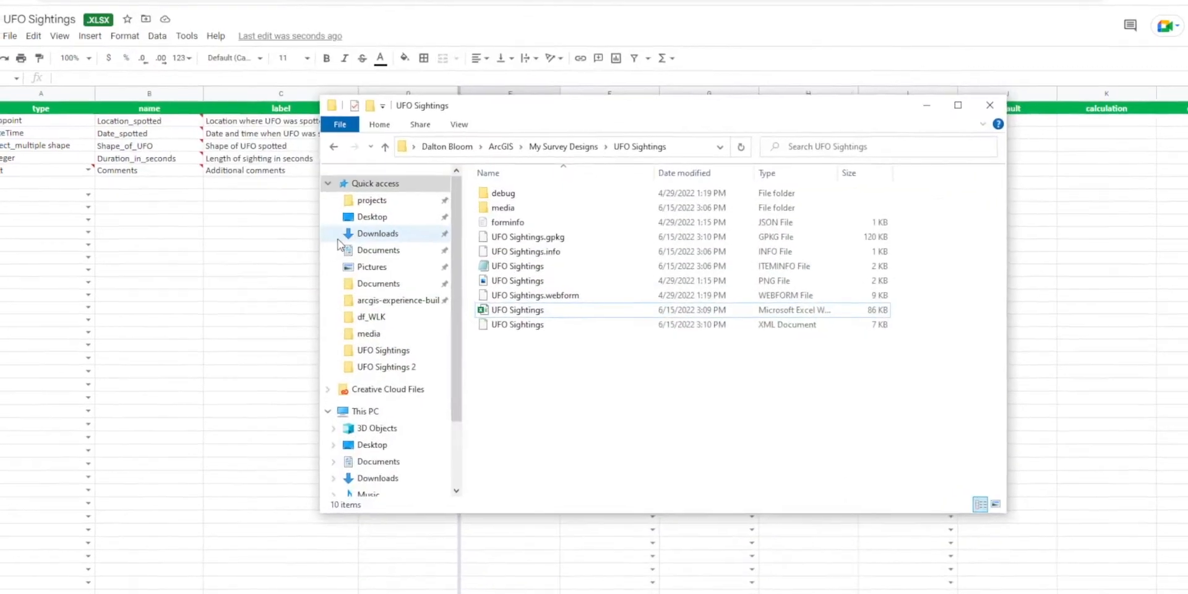
{"action": "left_click", "coordinate": [186, 234]}
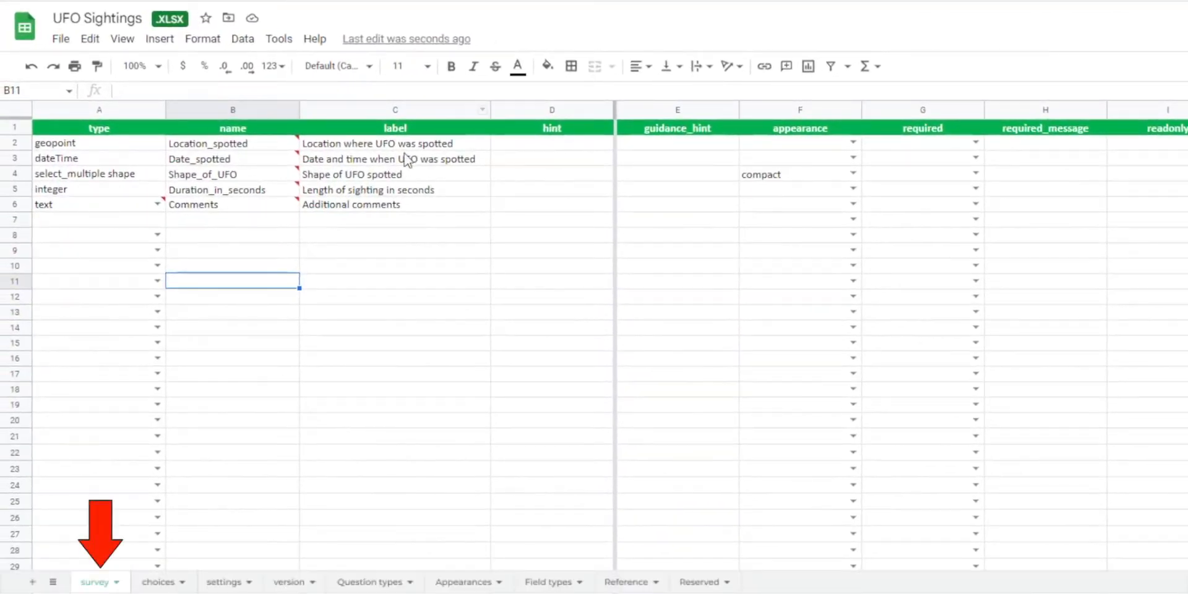
{"action": "left_click", "coordinate": [252, 189]}
{"action": "right_click", "coordinate": [19, 190]}
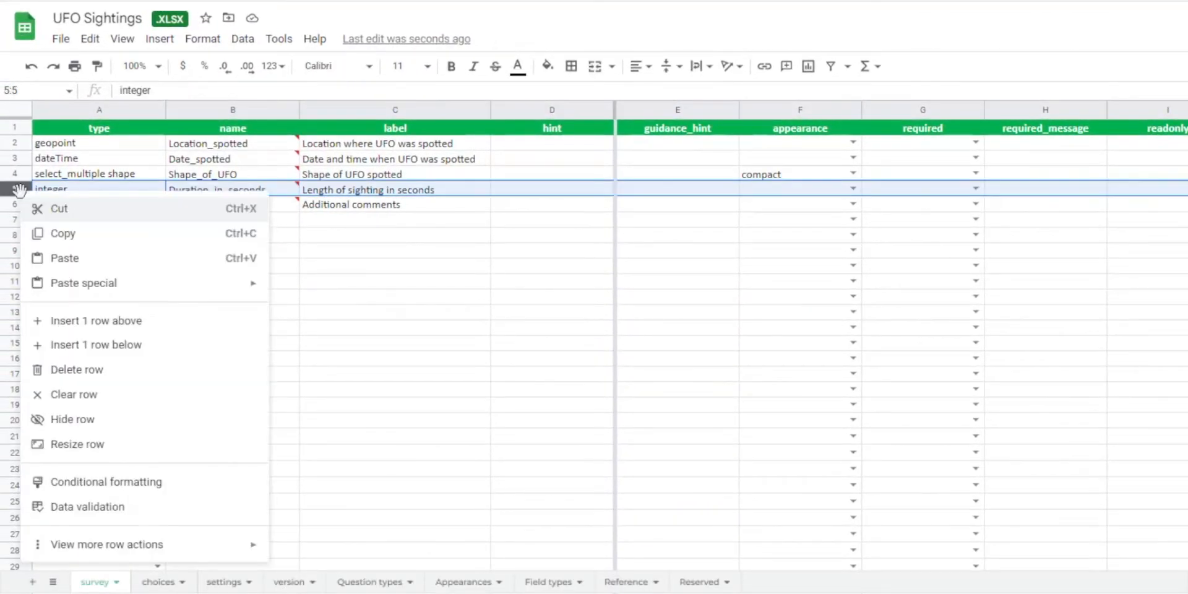
{"action": "left_click", "coordinate": [98, 345]}
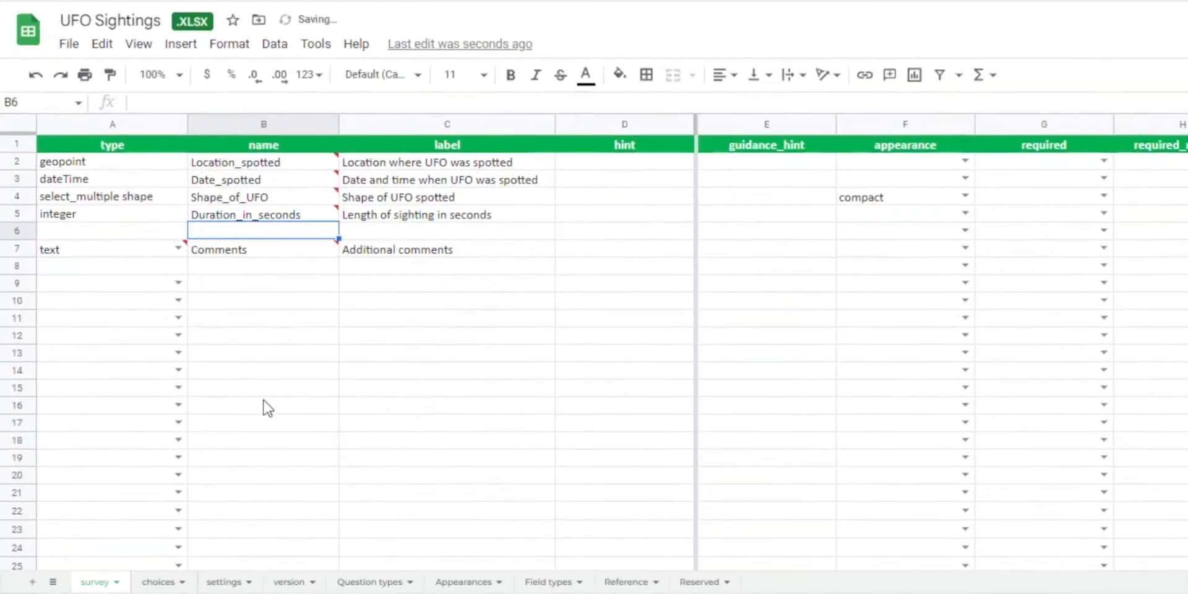
Fill the inserted row 6 with the name Duration_in_minutes and the label "Length of sighting in minutes".
{"action": "type", "text": "Dura"}
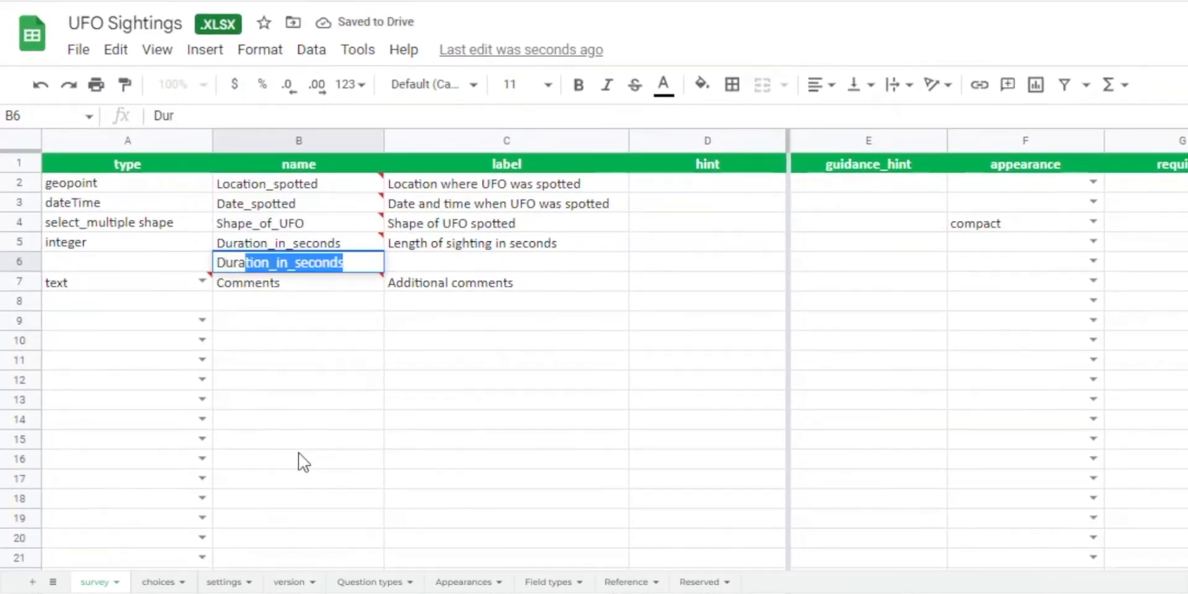
{"action": "type", "text": "tion_in_"}
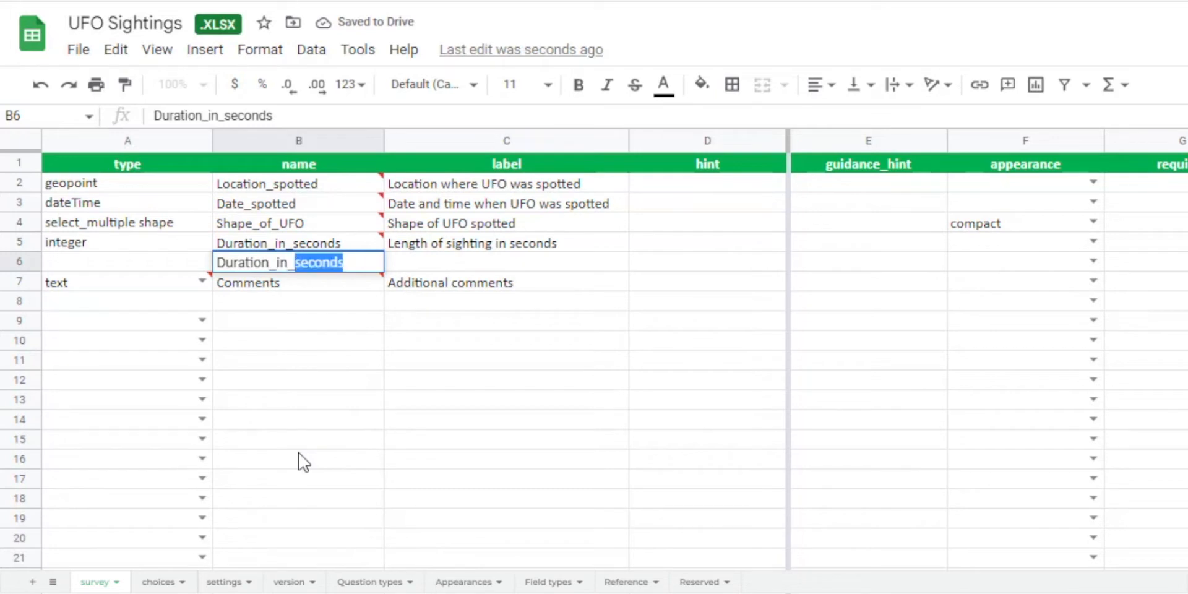
{"action": "type", "text": "minutes"}
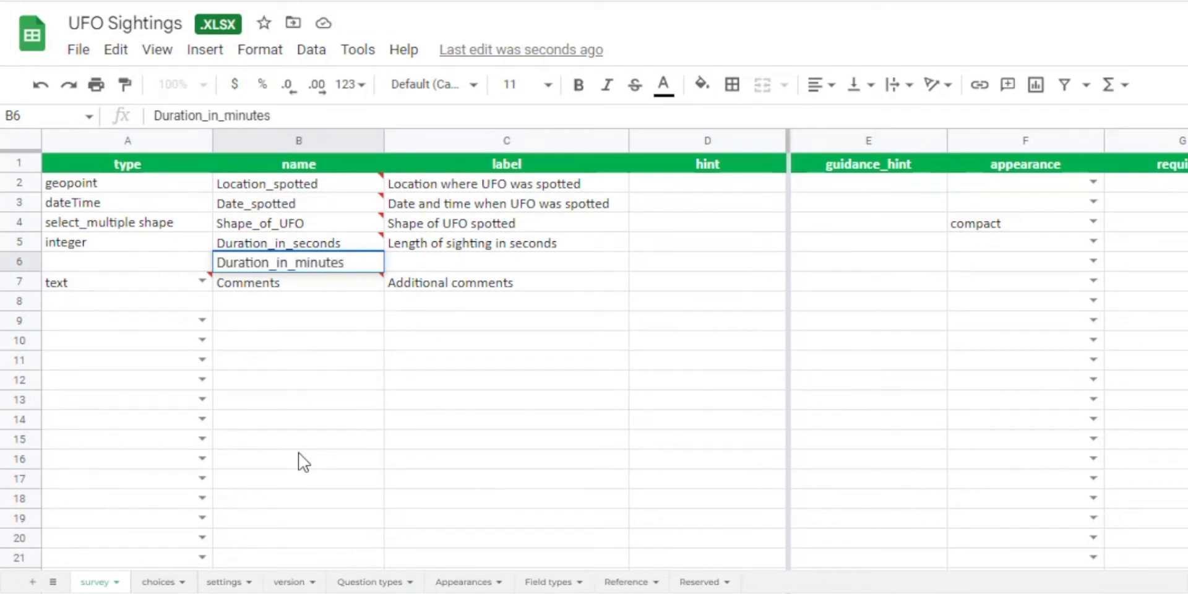
{"action": "key", "text": "Tab"}
{"action": "type", "text": "Length of sigh"}
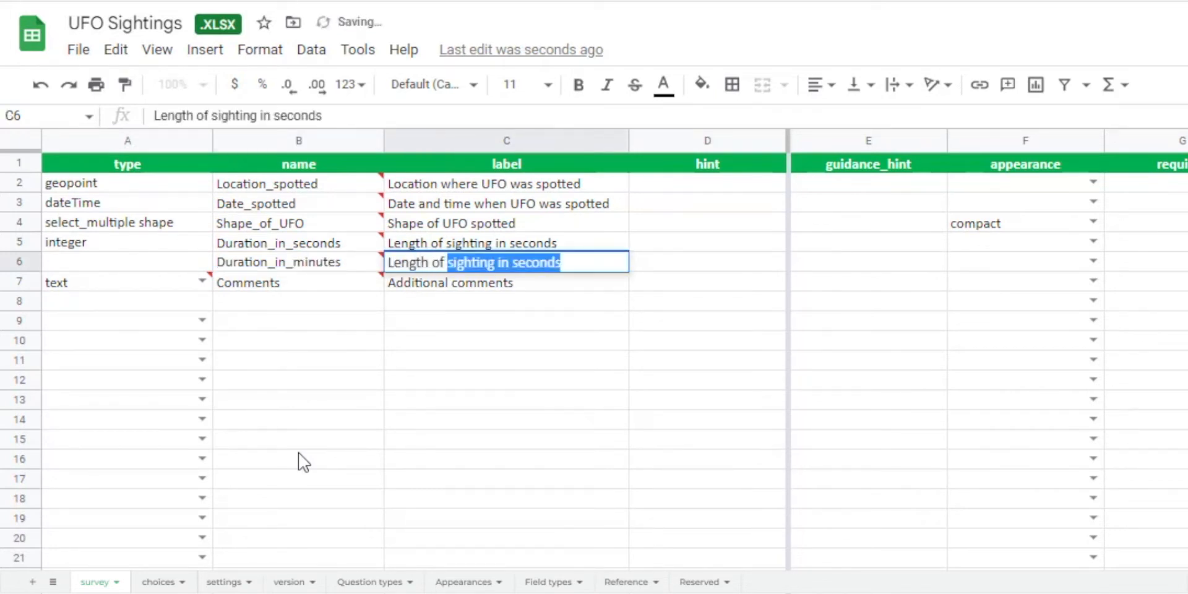
{"action": "type", "text": "ting in "}
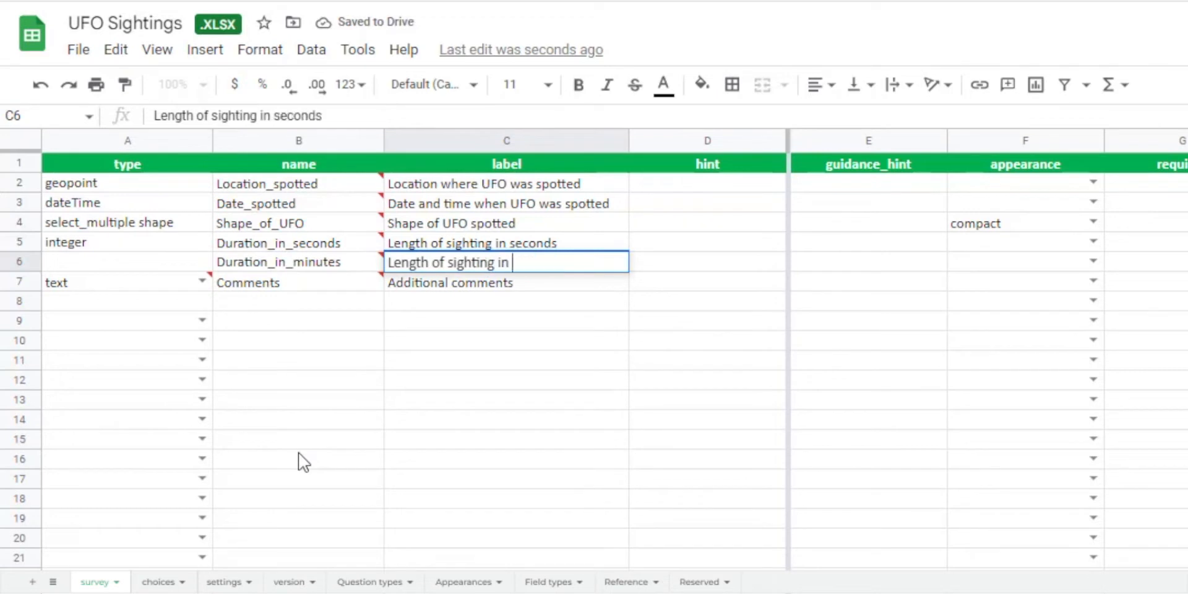
{"action": "type", "text": "minutes"}
{"action": "left_click", "coordinate": [298, 452]}
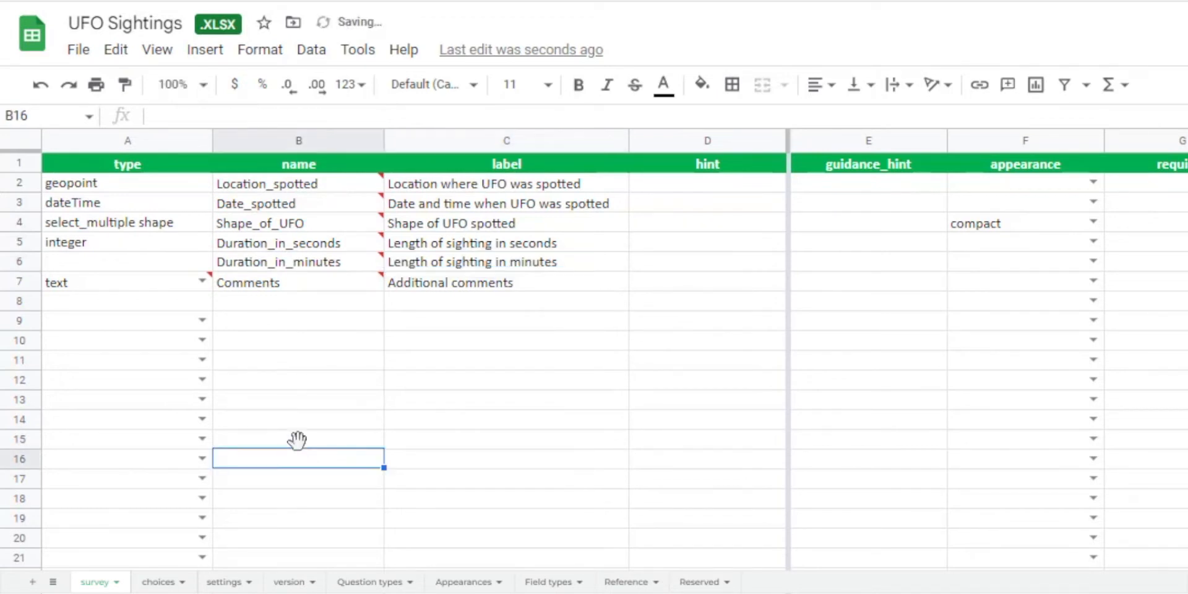
Set the type of the Duration_in_minutes question to note, copying the type from the Question types sheet.
{"action": "left_click", "coordinate": [117, 265]}
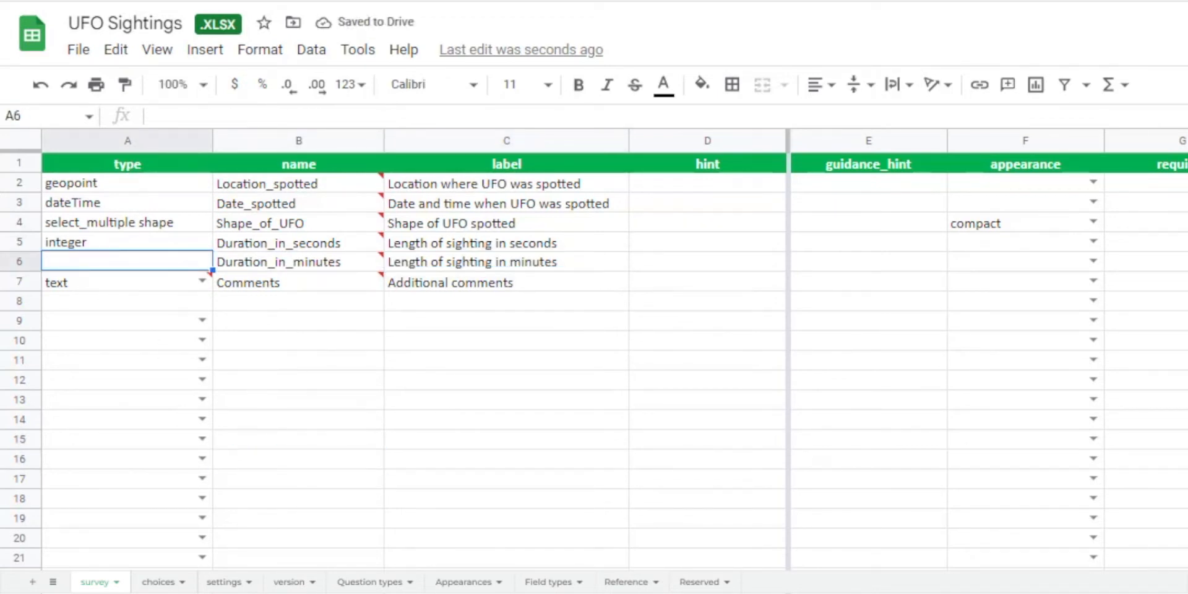
{"action": "left_click", "coordinate": [370, 581]}
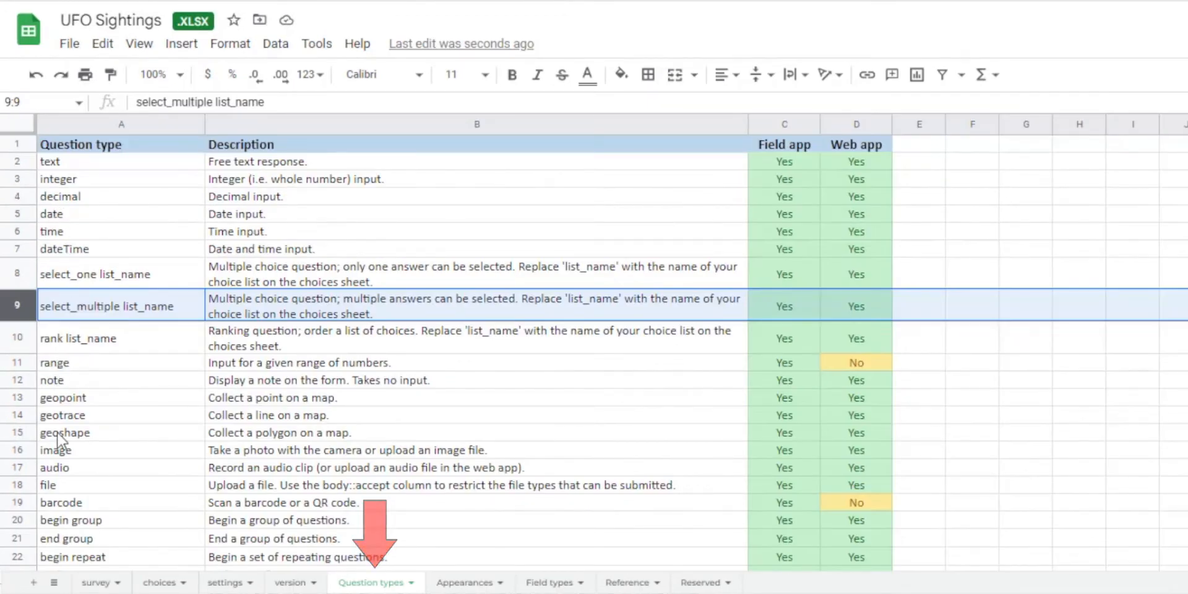
{"action": "left_click", "coordinate": [17, 380]}
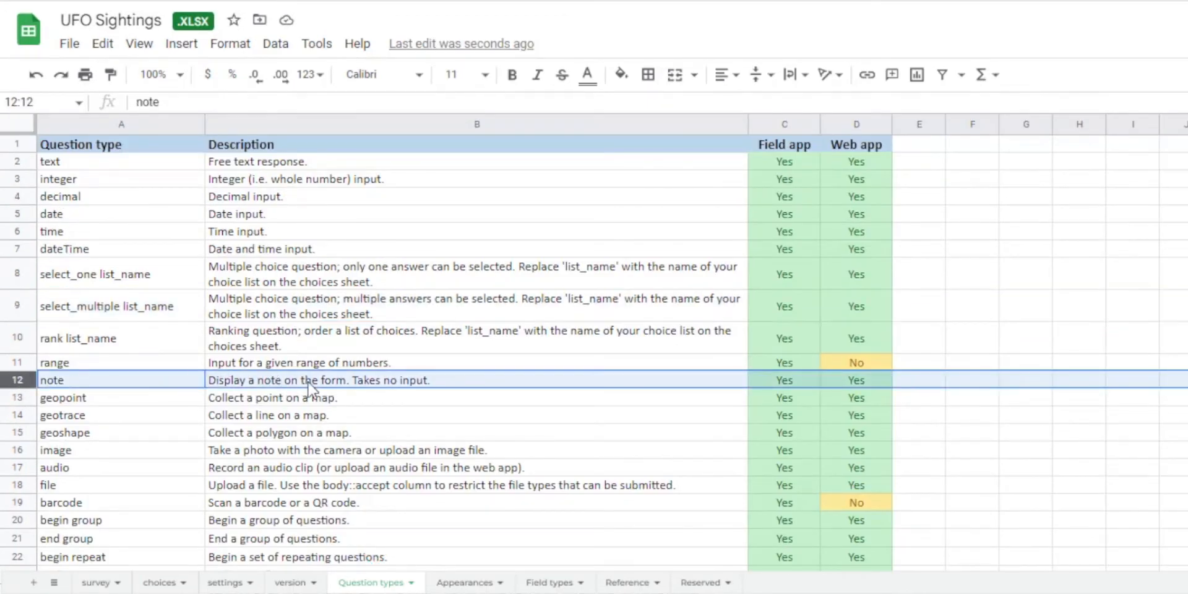
{"action": "left_click", "coordinate": [152, 383]}
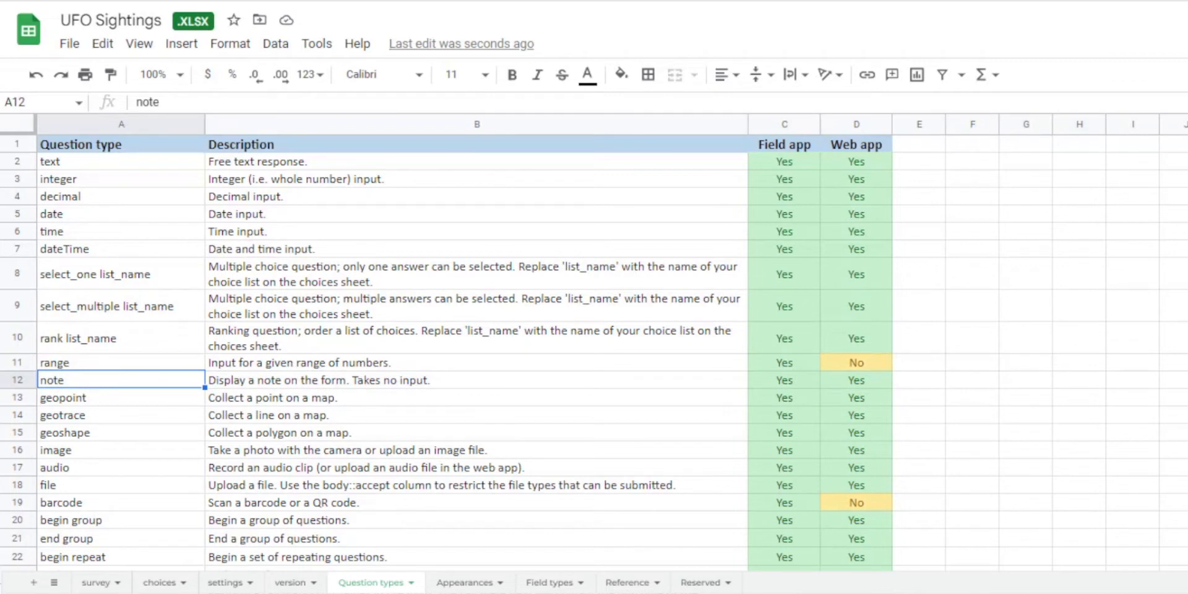
{"action": "key", "text": "ctrl+c"}
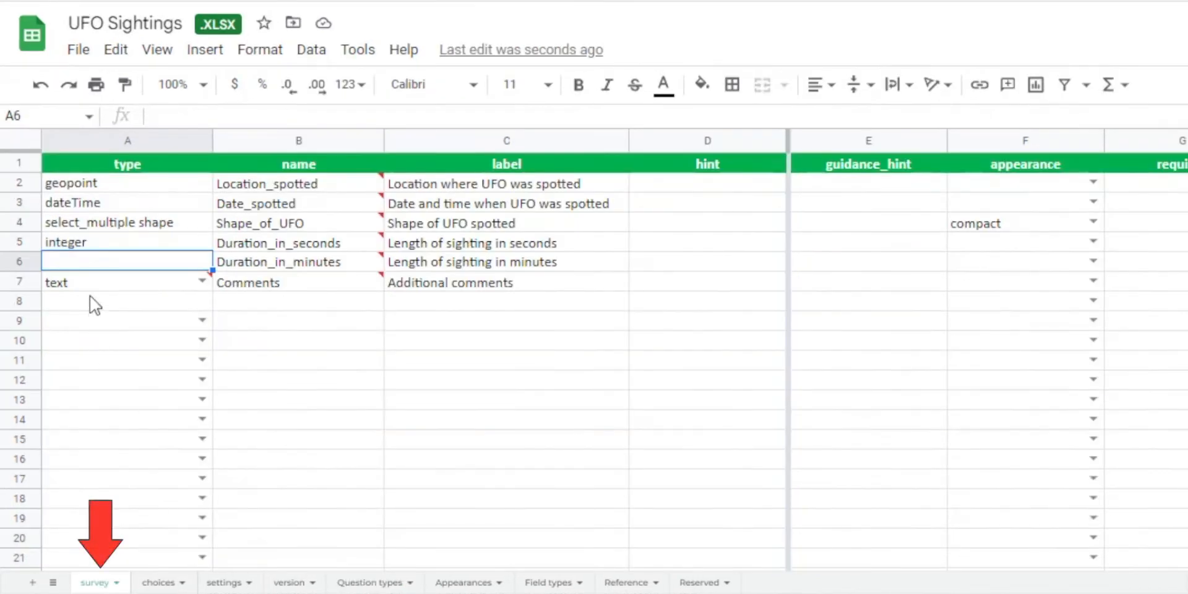
{"action": "key", "text": "ctrl+v"}
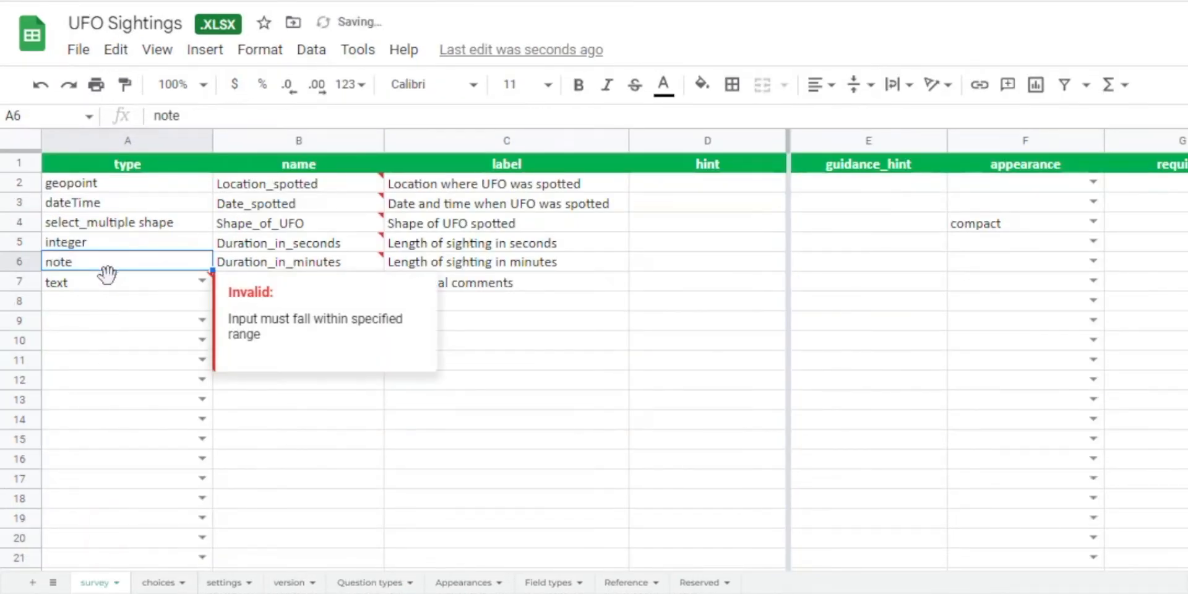
{"action": "left_click", "coordinate": [615, 263]}
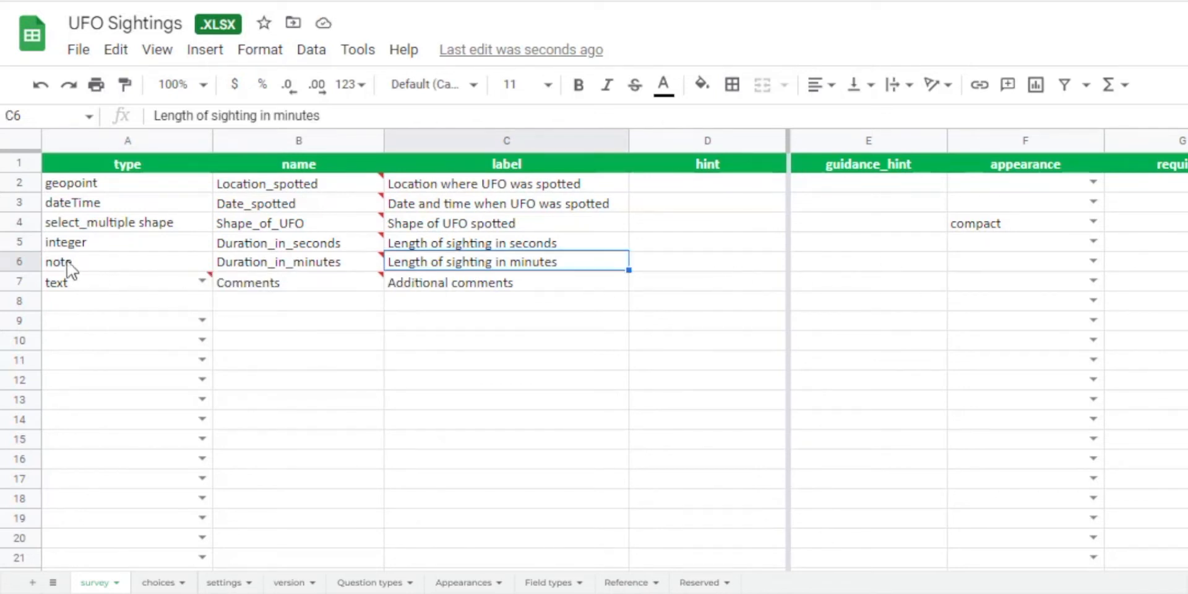
Enter the calculation ${Duration_in_seconds} div 60 for the Duration_in_minutes note in the survey sheet.
{"action": "left_click", "coordinate": [26, 263]}
{"action": "scroll", "coordinate": [845, 290], "scroll_direction": "right", "scroll_amount": 2}
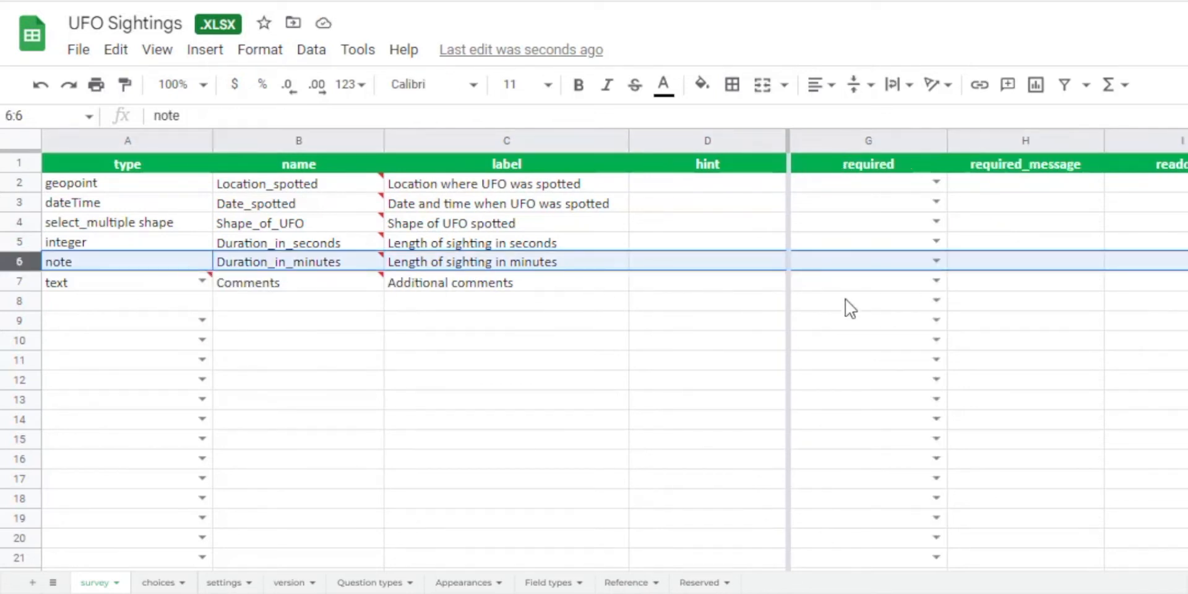
{"action": "scroll", "coordinate": [845, 293], "scroll_direction": "right", "scroll_amount": 2}
{"action": "scroll", "coordinate": [846, 293], "scroll_direction": "right", "scroll_amount": 2}
{"action": "left_click", "coordinate": [867, 141]}
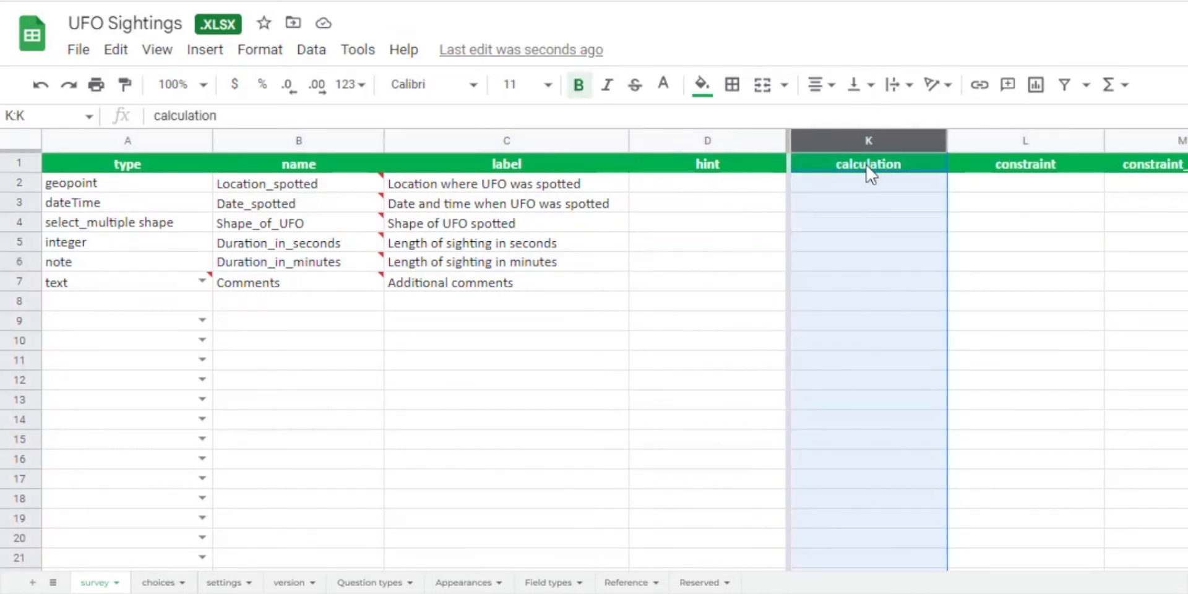
{"action": "left_click", "coordinate": [864, 164]}
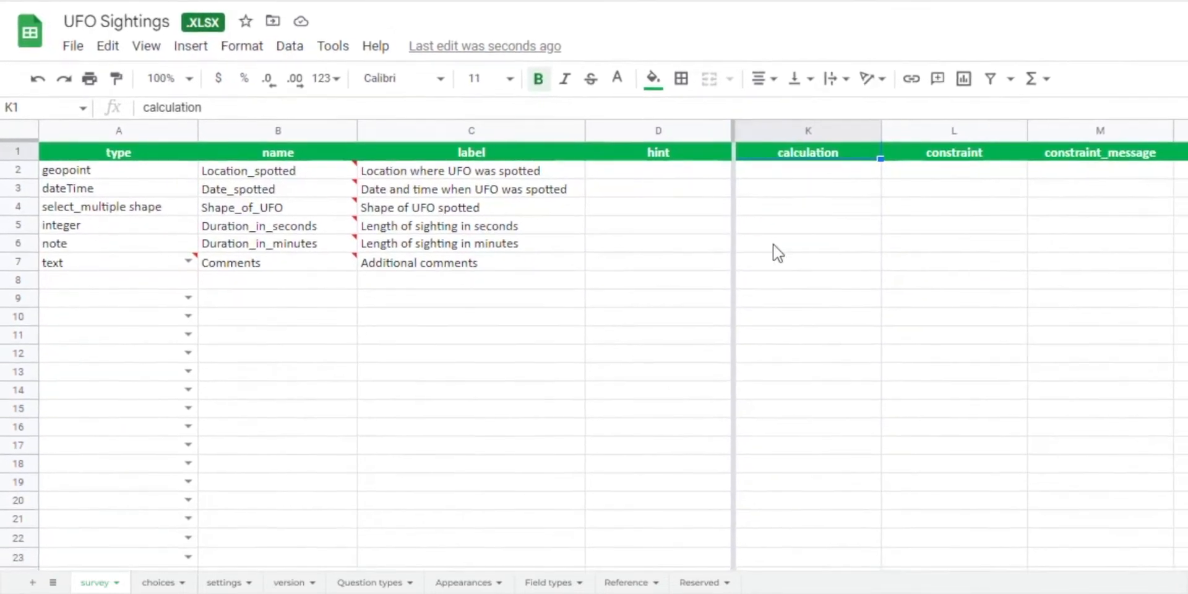
{"action": "left_click", "coordinate": [773, 249]}
{"action": "scroll", "coordinate": [768, 383], "scroll_direction": "left", "scroll_amount": 2}
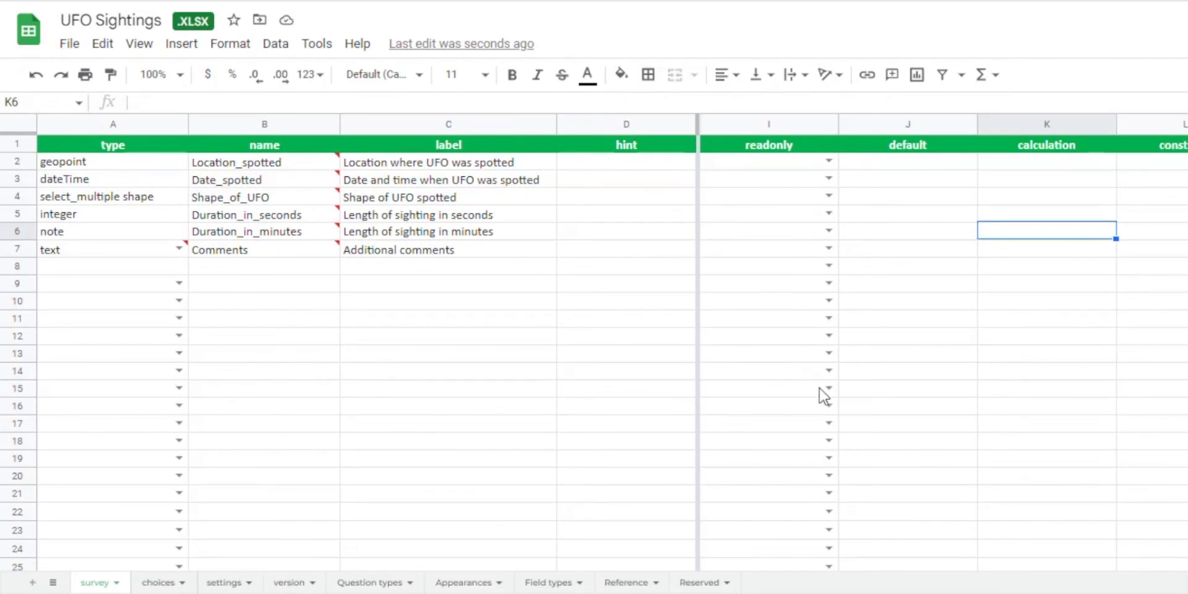
{"action": "type", "text": "${"}
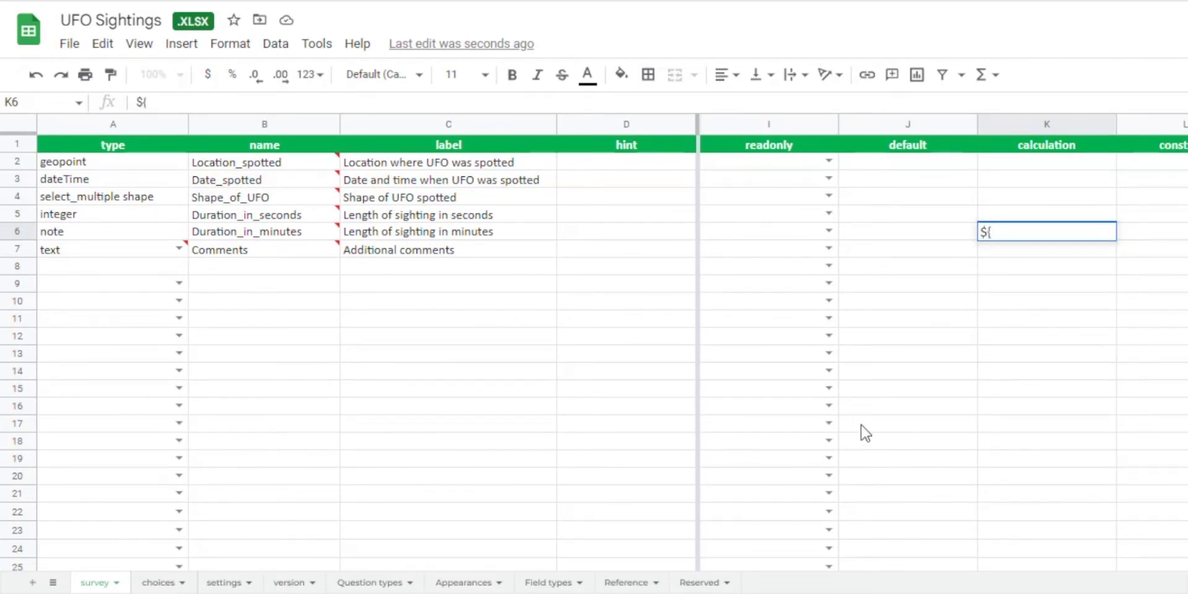
{"action": "left_click", "coordinate": [301, 217]}
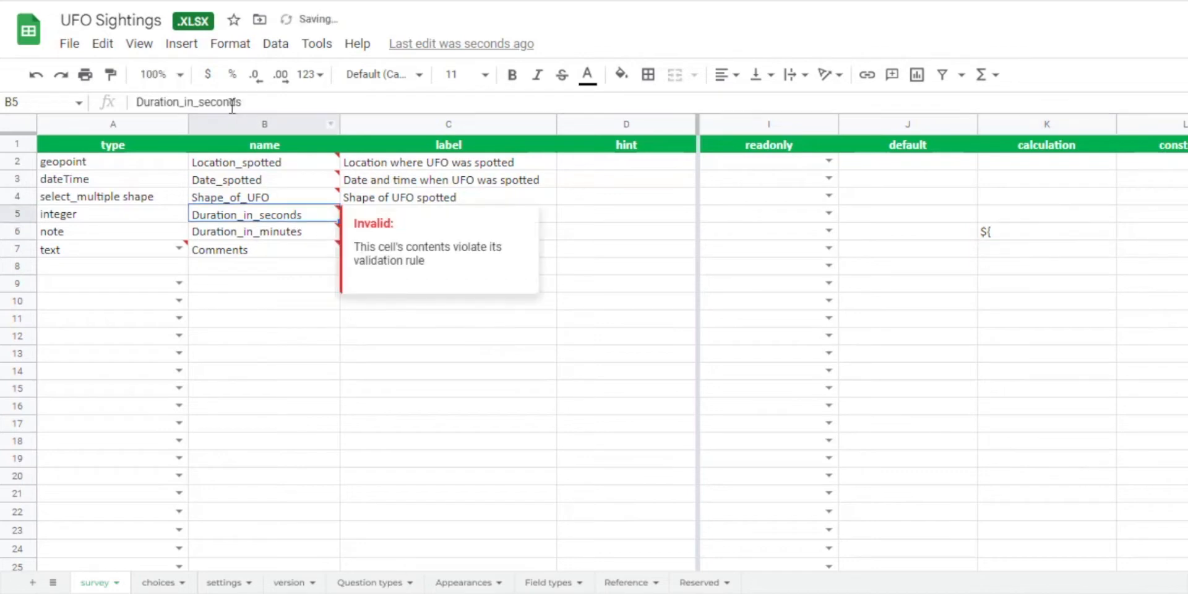
{"action": "left_click_drag", "start_coordinate": [245, 103], "coordinate": [137, 102]}
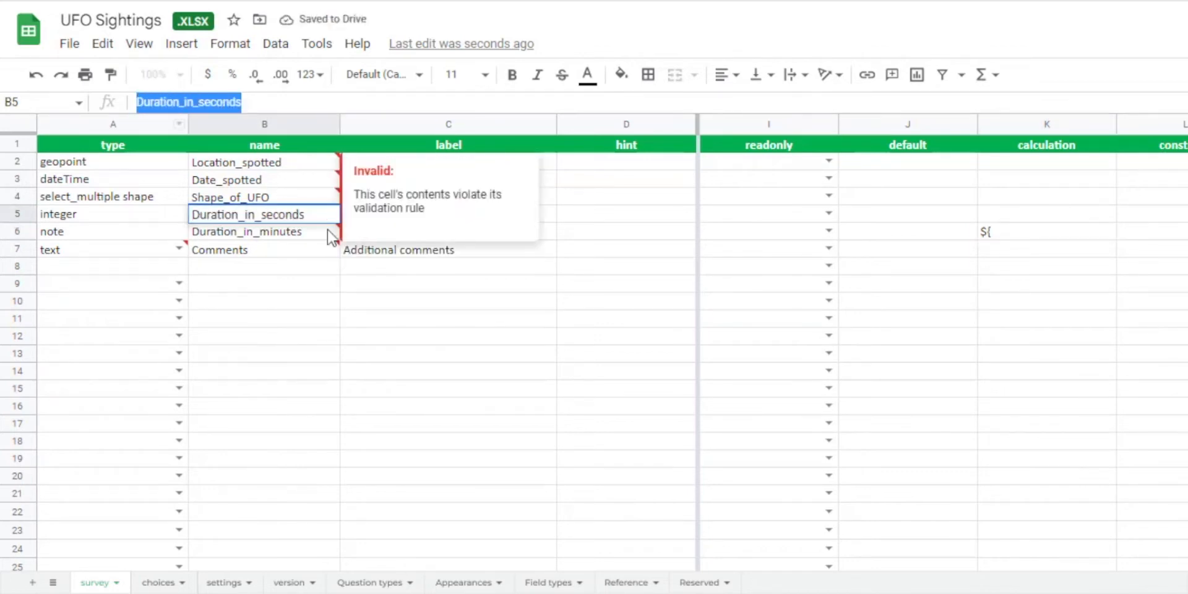
{"action": "left_click", "coordinate": [1024, 240]}
{"action": "double_click", "coordinate": [1024, 240]}
{"action": "key", "text": "ctrl+v"}
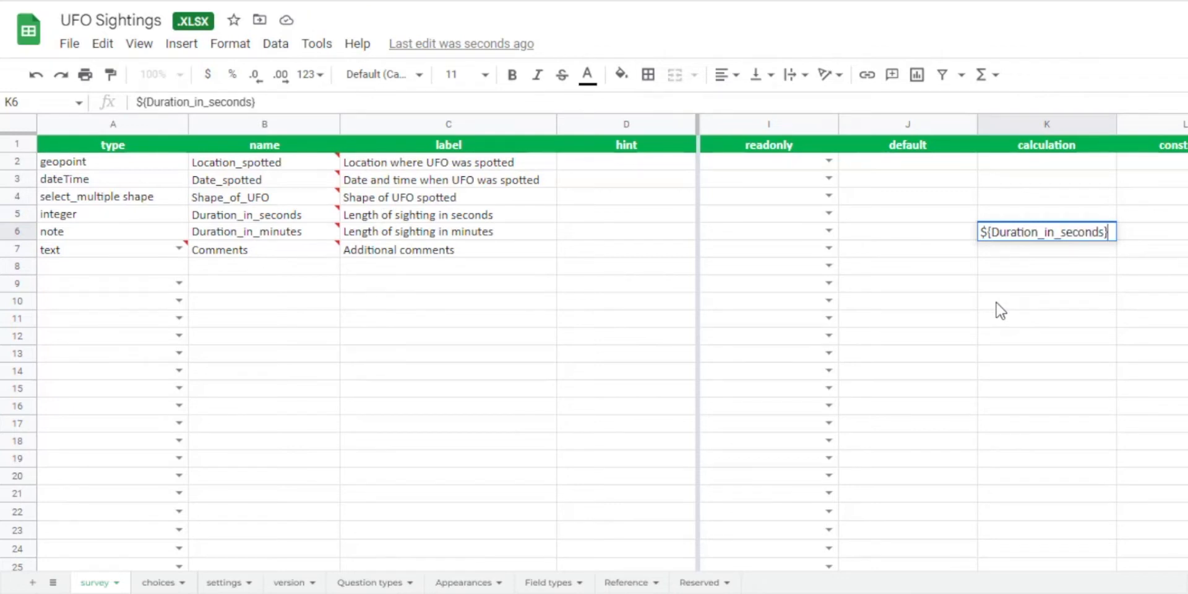
{"action": "type", "text": "div 60"}
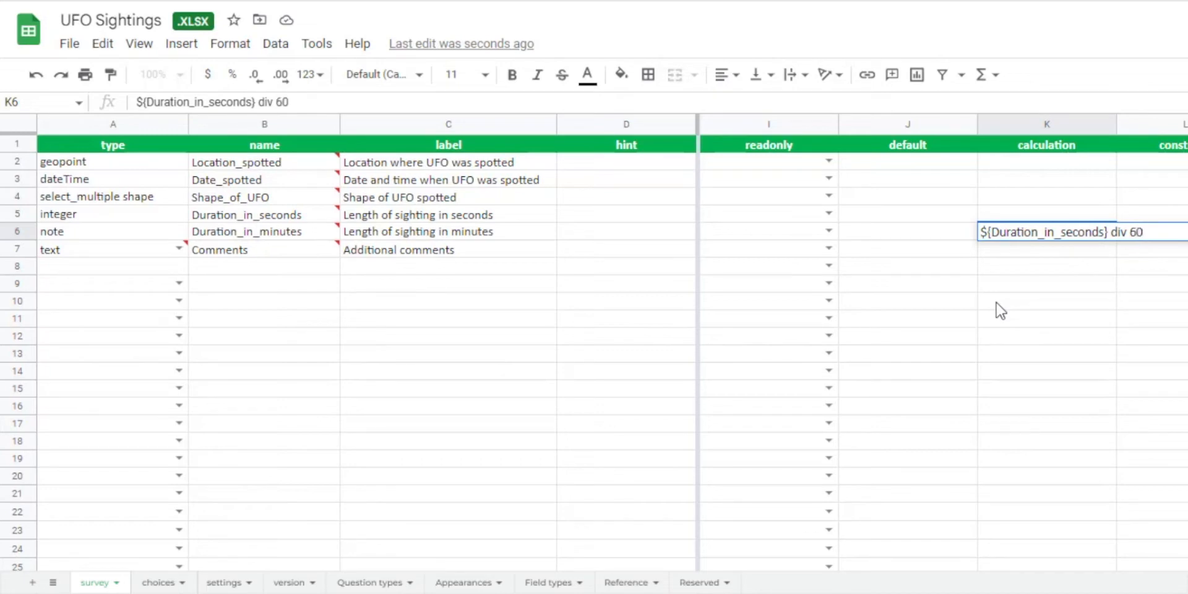
{"action": "left_click", "coordinate": [998, 302]}
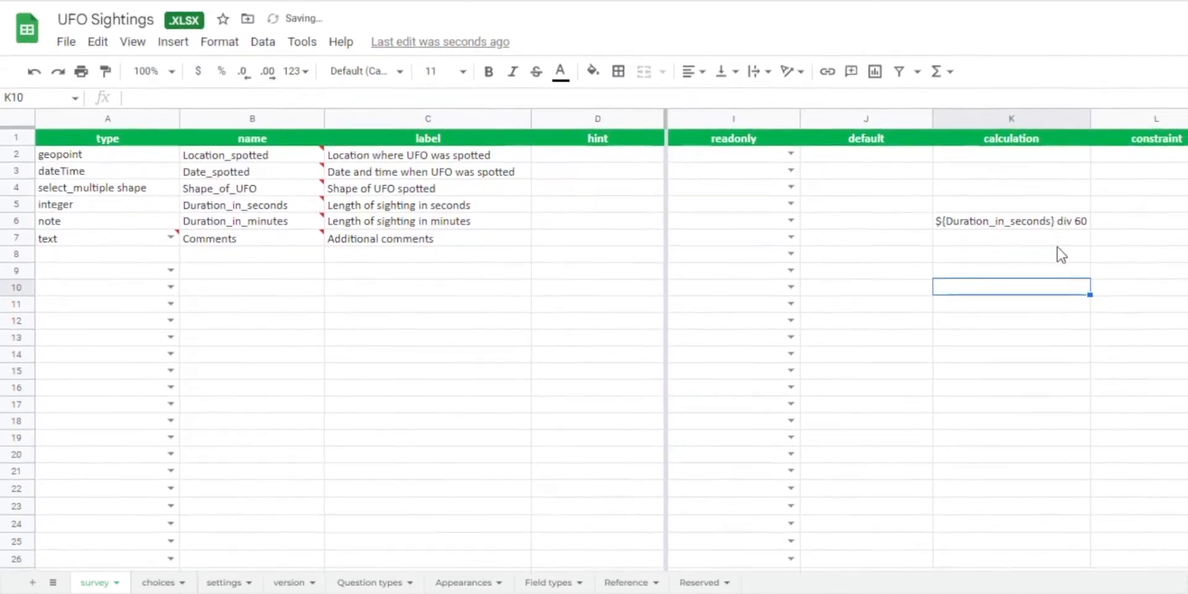
Download the form with the minutes calculation as a Microsoft Excel (.xlsx) file.
{"action": "left_click", "coordinate": [71, 41]}
{"action": "mouse_move", "coordinate": [119, 255]}
{"action": "left_click", "coordinate": [316, 257]}
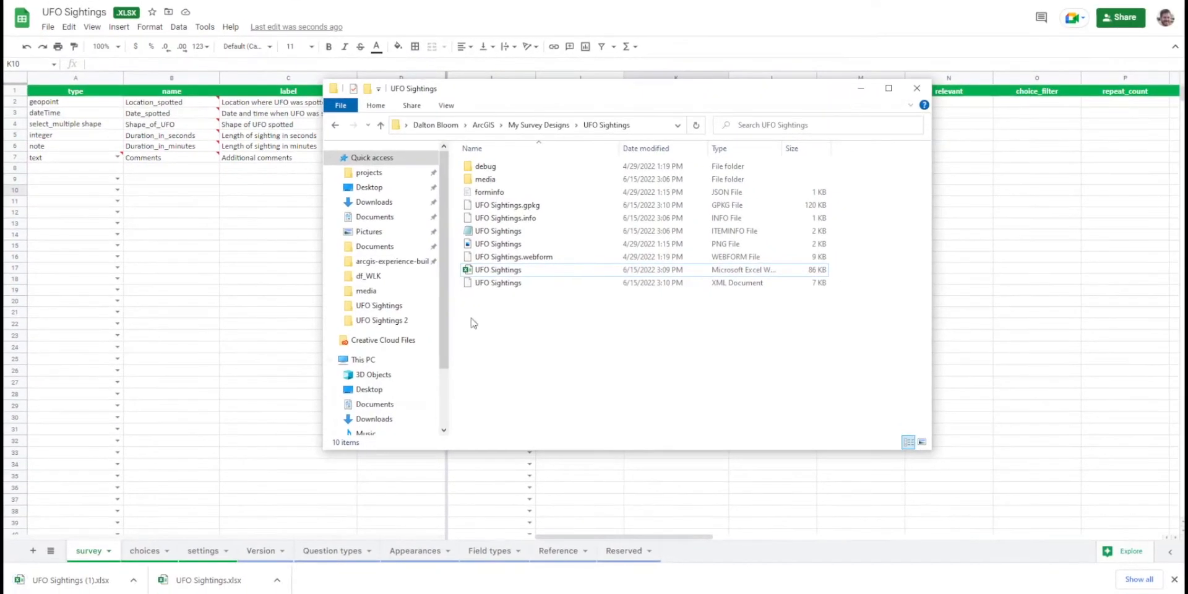
Replace the old UFO Sightings Excel workbook in the survey folder with the downloaded UFO Sightings (1).xlsx.
{"action": "left_click", "coordinate": [531, 272]}
{"action": "key", "text": "Delete"}
{"action": "left_click", "coordinate": [133, 580]}
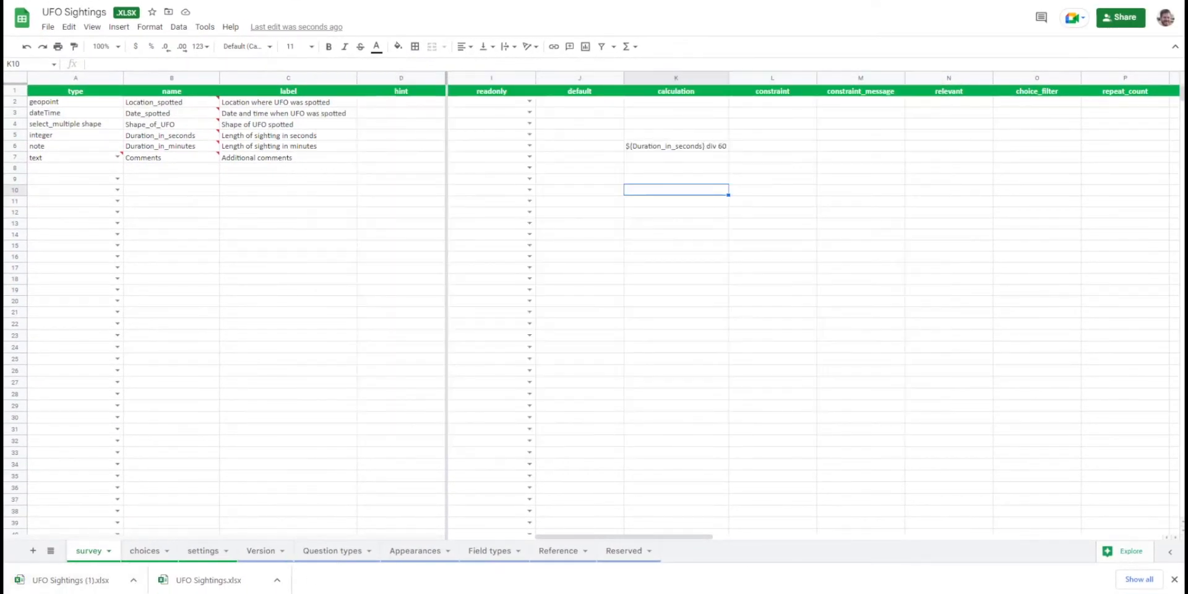
{"action": "left_click_drag", "start_coordinate": [70, 580], "coordinate": [533, 328]}
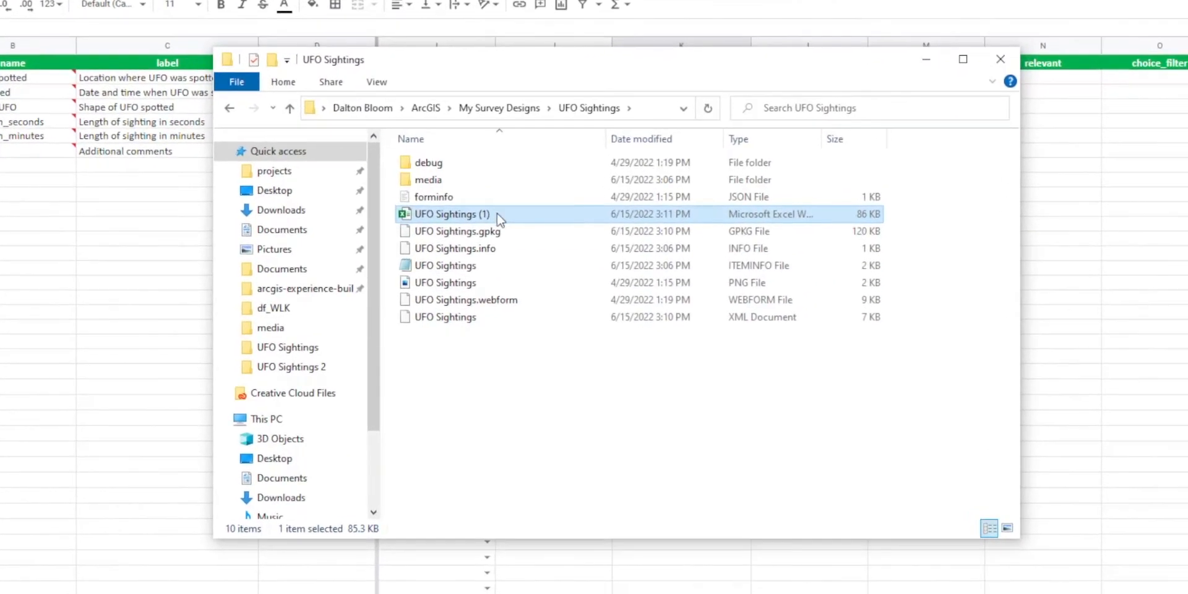
Rename the new workbook in the survey folder to UFO Sightings.
{"action": "left_click", "coordinate": [496, 213]}
{"action": "key", "text": "End"}
{"action": "key", "text": "BackSpace"}
{"action": "key", "text": "BackSpace"}
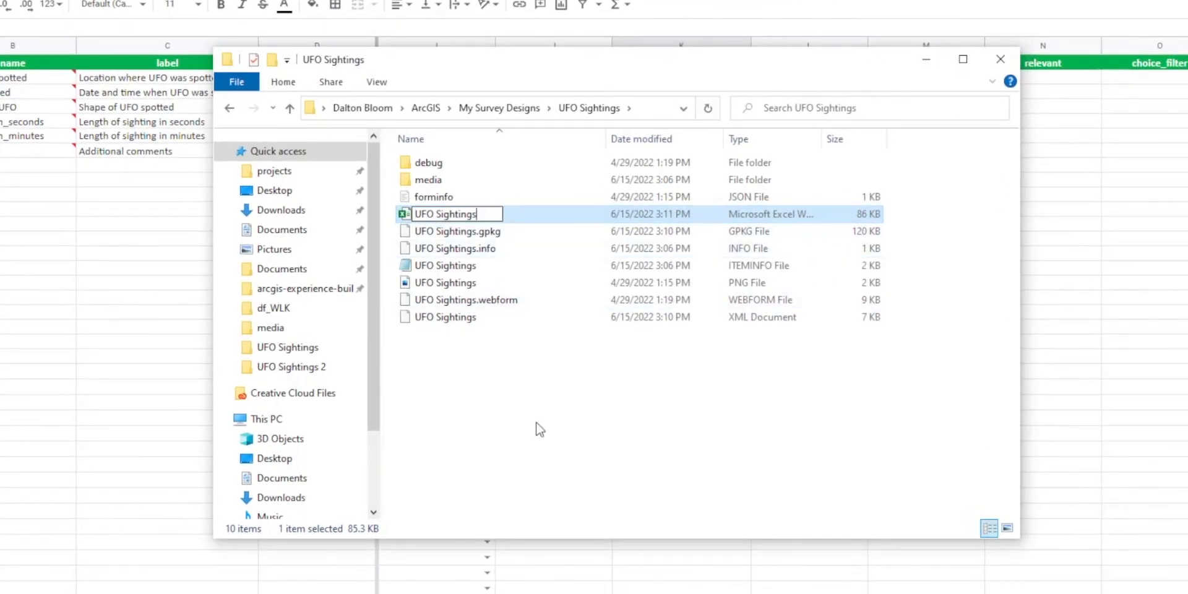
{"action": "key", "text": "Return"}
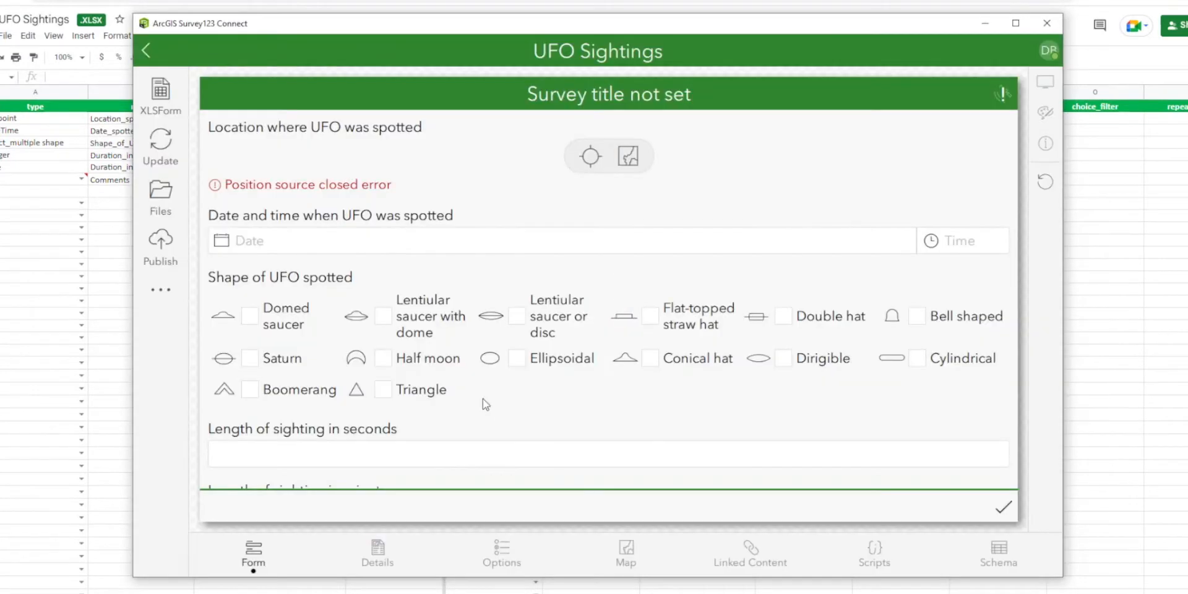
Test the minutes calculation in the Survey123 Connect form preview with sighting lengths of 600 and 6700 seconds.
{"action": "left_click", "coordinate": [372, 357]}
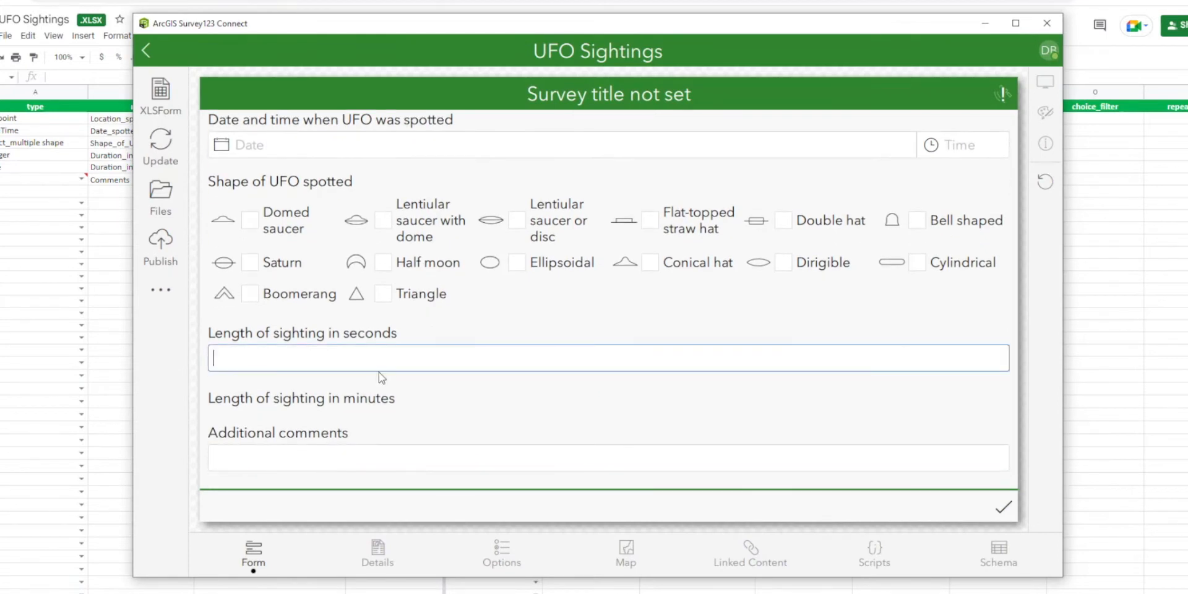
{"action": "type", "text": "600"}
{"action": "left_click", "coordinate": [391, 459]}
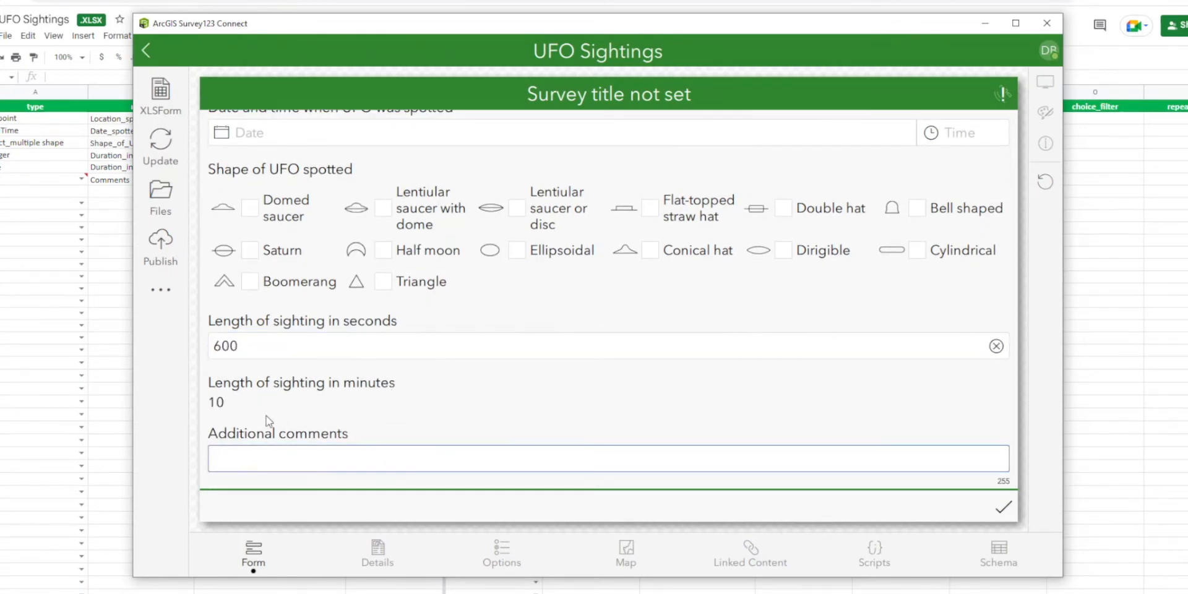
{"action": "left_click", "coordinate": [247, 358]}
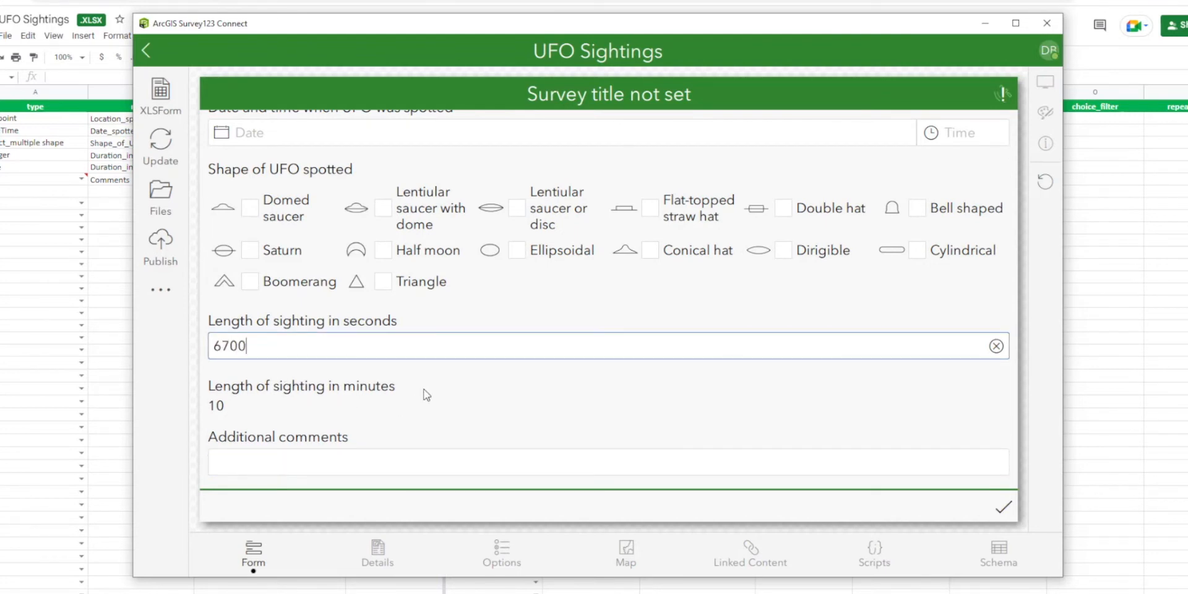
{"action": "left_click", "coordinate": [380, 465]}
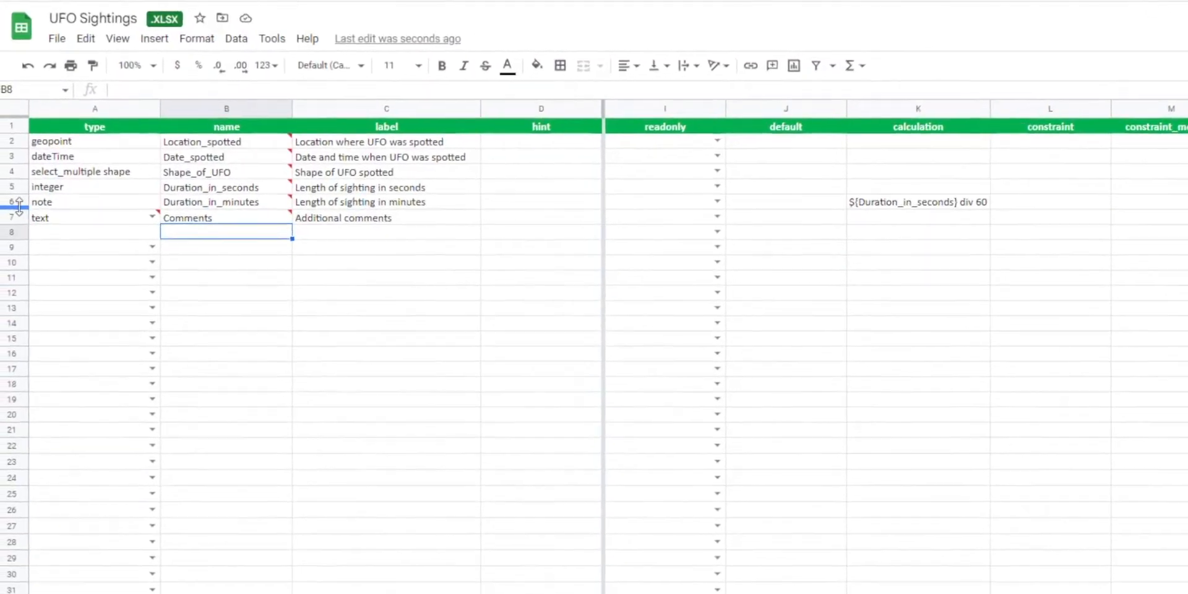
Insert a row below Duration_in_minutes and define a note question named Duration_in_milliseconds, labelled "Length of sighting in milliseconds".
{"action": "right_click", "coordinate": [18, 204]}
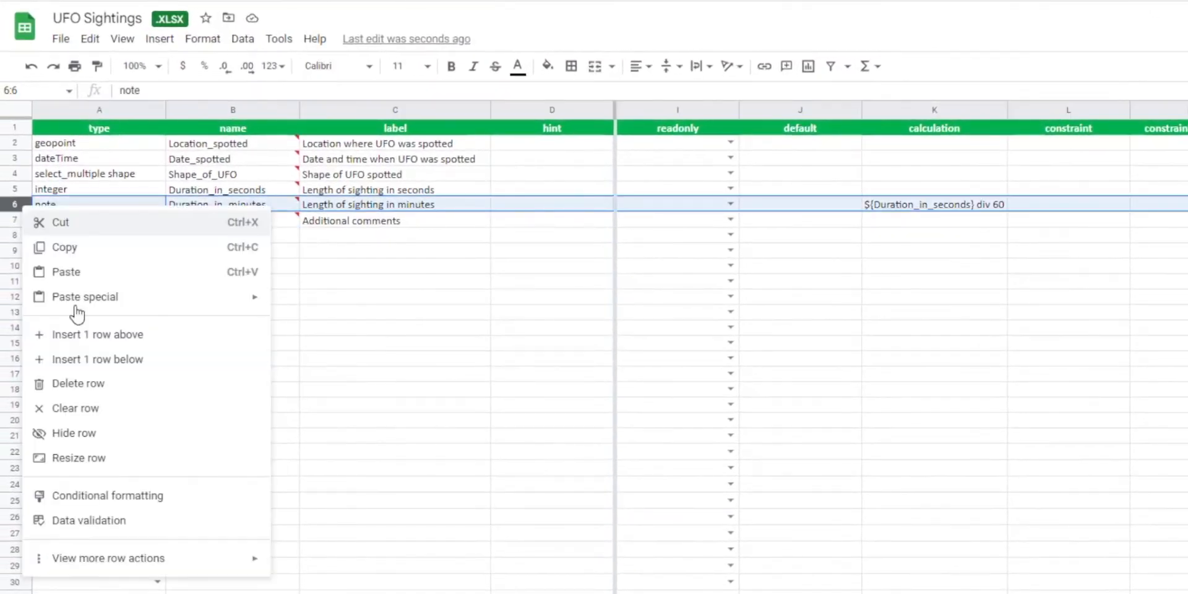
{"action": "left_click", "coordinate": [86, 358]}
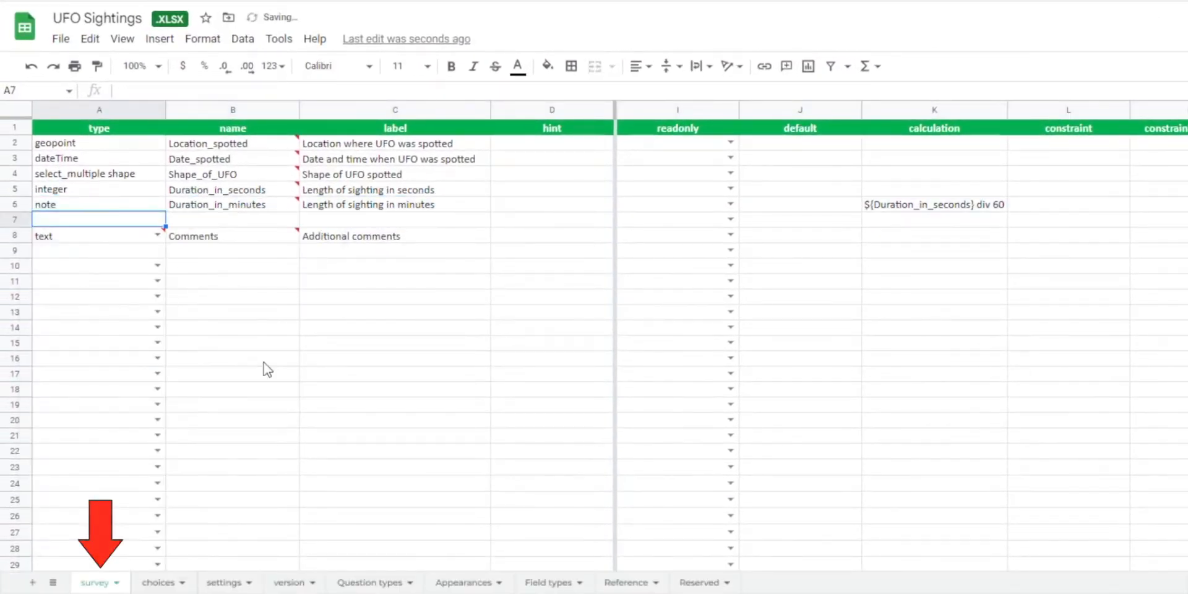
{"action": "type", "text": "note"}
{"action": "key", "text": "Tab"}
{"action": "type", "text": "Dura"}
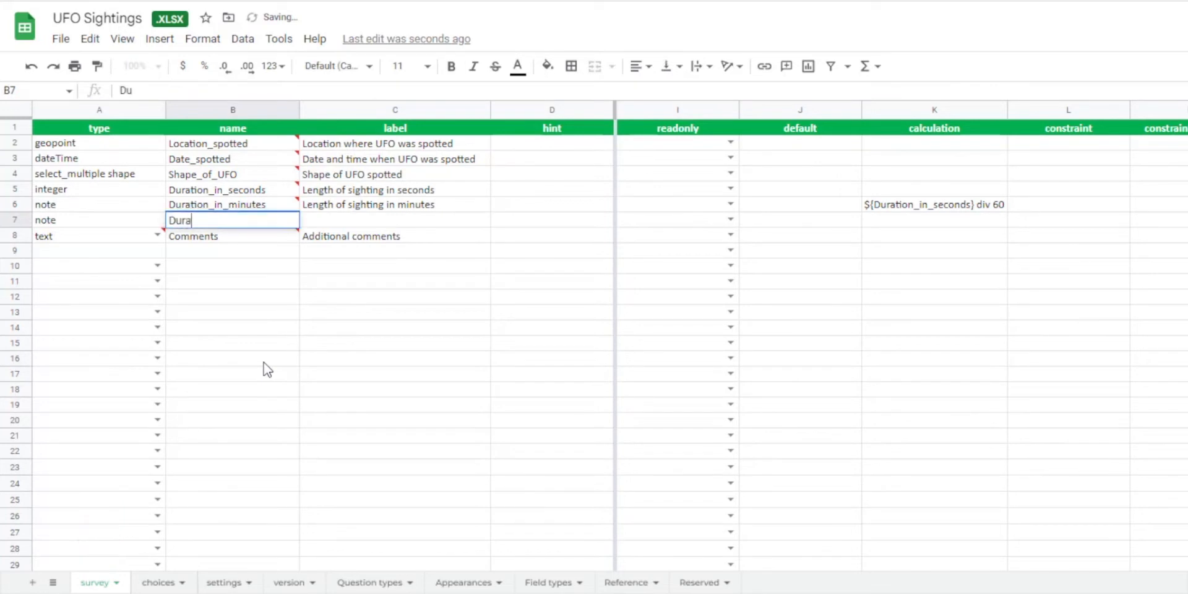
{"action": "type", "text": "tion_in_"}
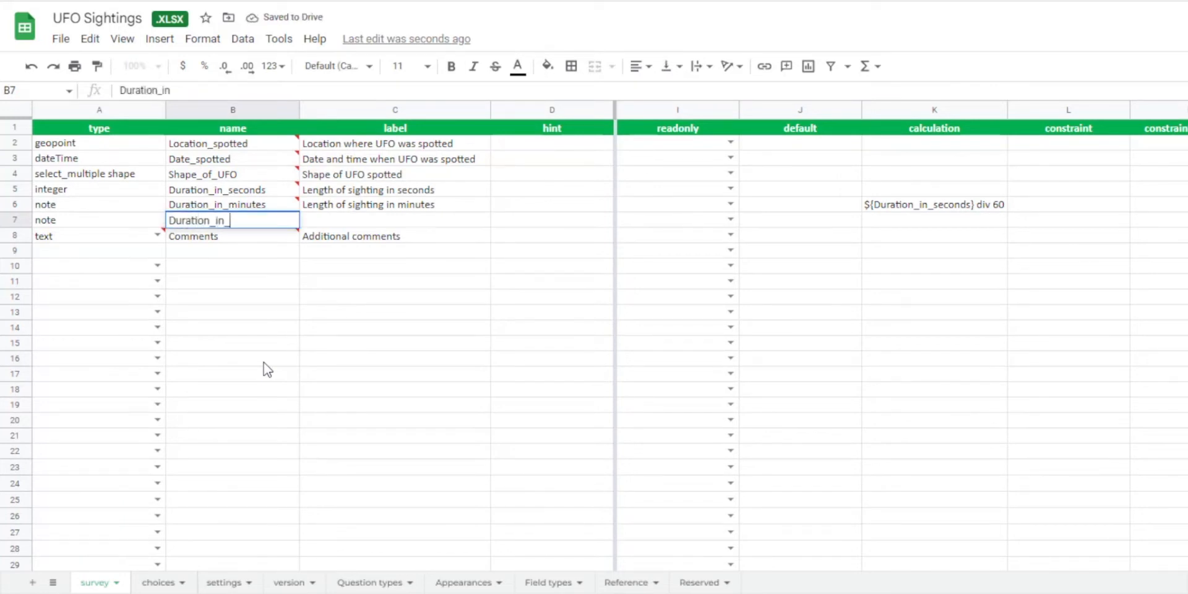
{"action": "type", "text": "milliseconds"}
{"action": "key", "text": "Tab"}
{"action": "type", "text": "Length of s"}
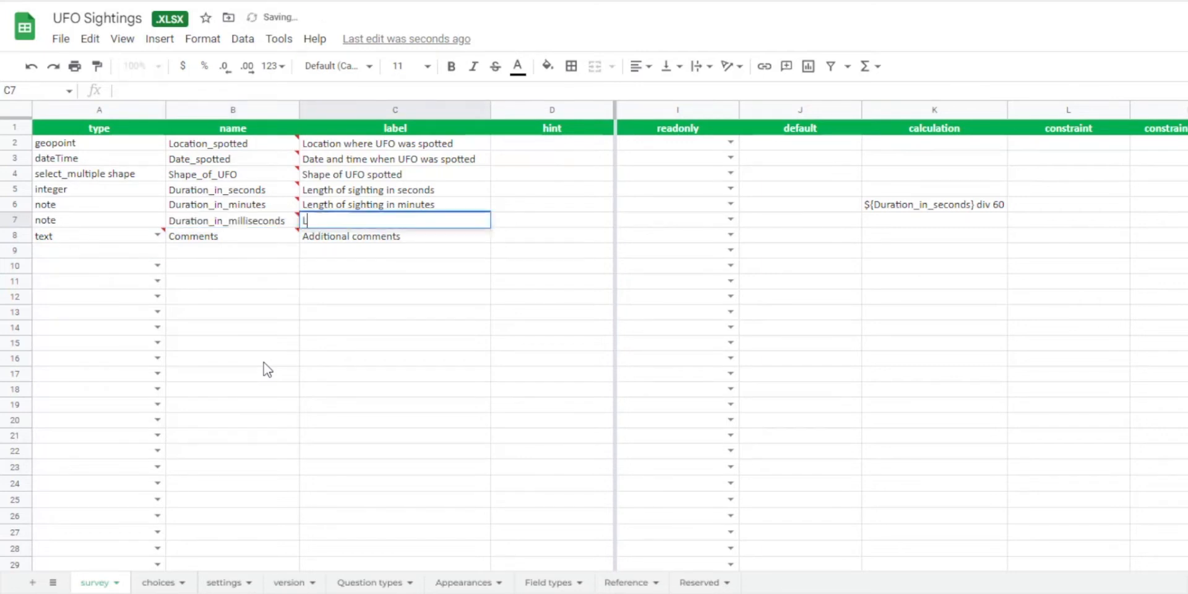
{"action": "type", "text": "ighting in milliseconds"}
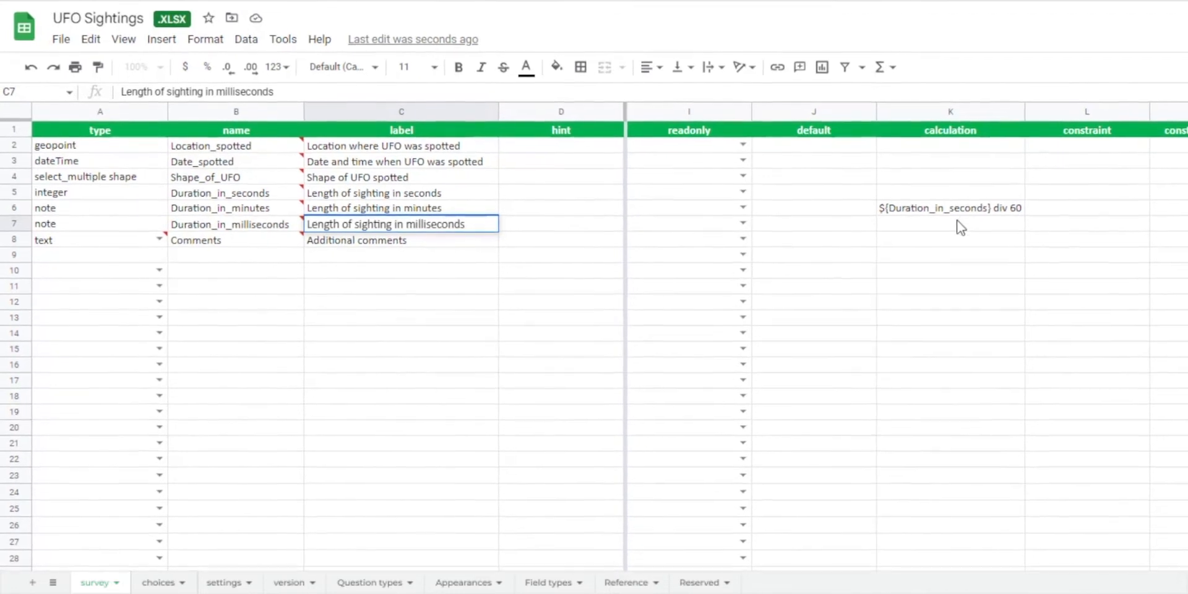
Set the calculation of the Duration_in_milliseconds note to ${Duration_in_seconds} * 1000 and widen the calculation column slightly.
{"action": "left_click", "coordinate": [962, 223]}
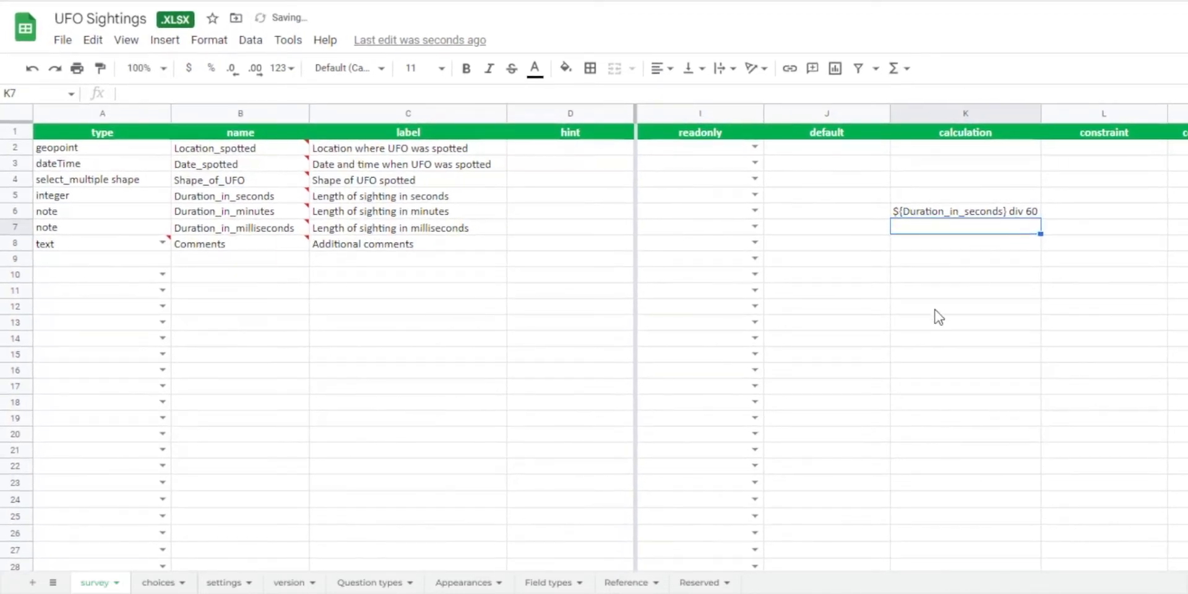
{"action": "left_click", "coordinate": [970, 212]}
{"action": "key", "text": "ctrl+c"}
{"action": "left_click", "coordinate": [971, 234]}
{"action": "key", "text": "ctrl+v"}
{"action": "key", "text": "Return"}
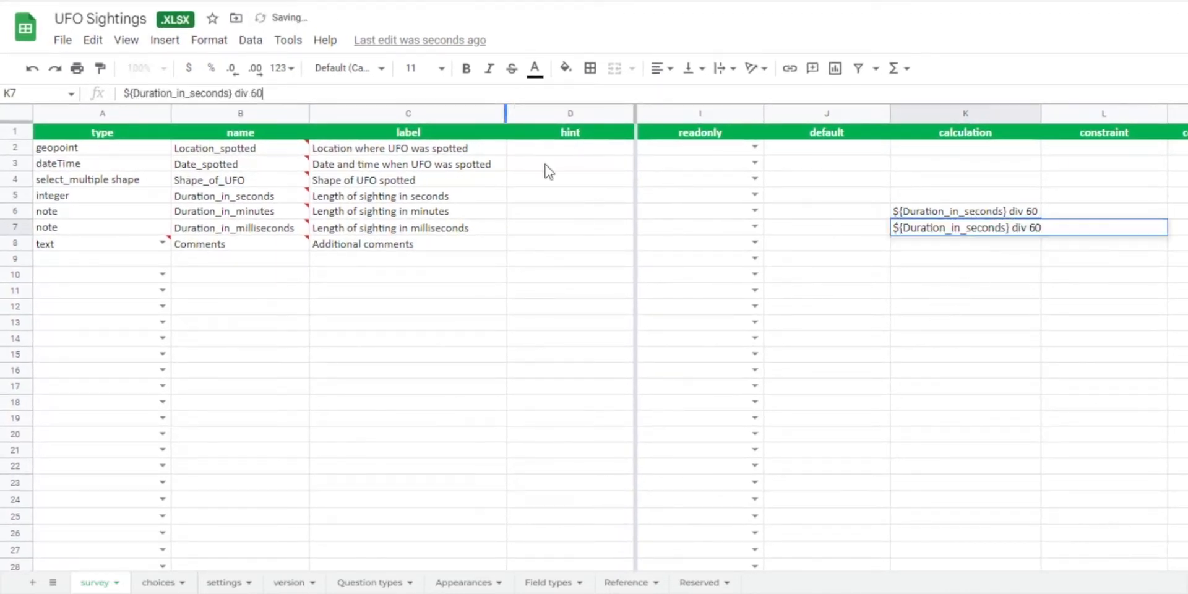
{"action": "key", "text": "BackSpace"}
{"action": "key", "text": "BackSpace"}
{"action": "key", "text": "BackSpace"}
{"action": "key", "text": "BackSpace"}
{"action": "key", "text": "BackSpace"}
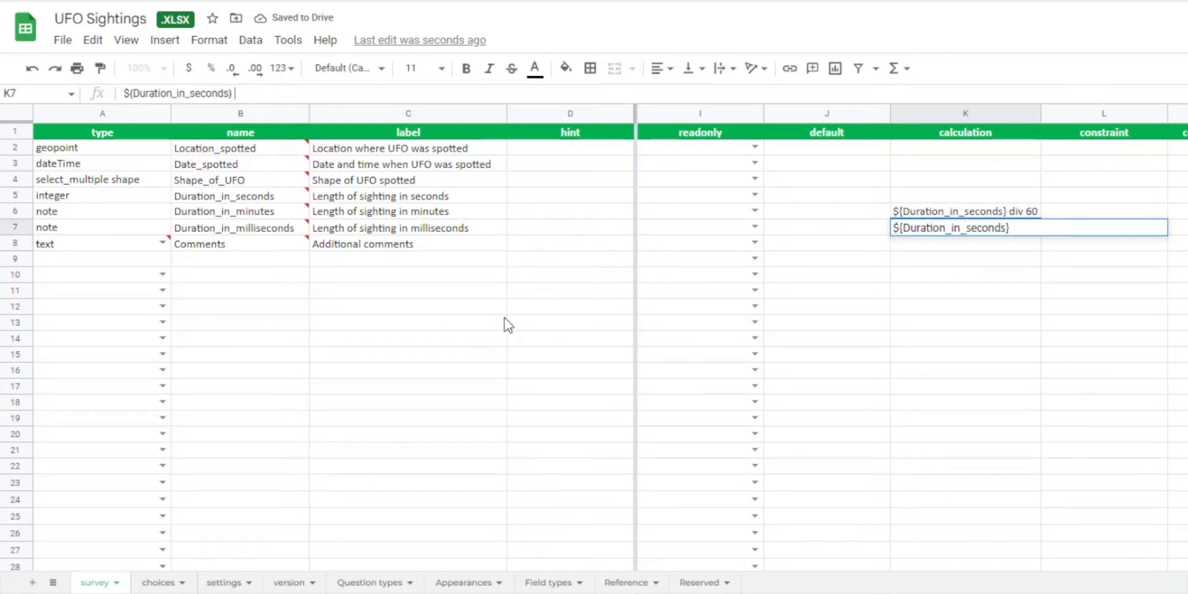
{"action": "type", "text": "* 1000"}
{"action": "key", "text": "Return"}
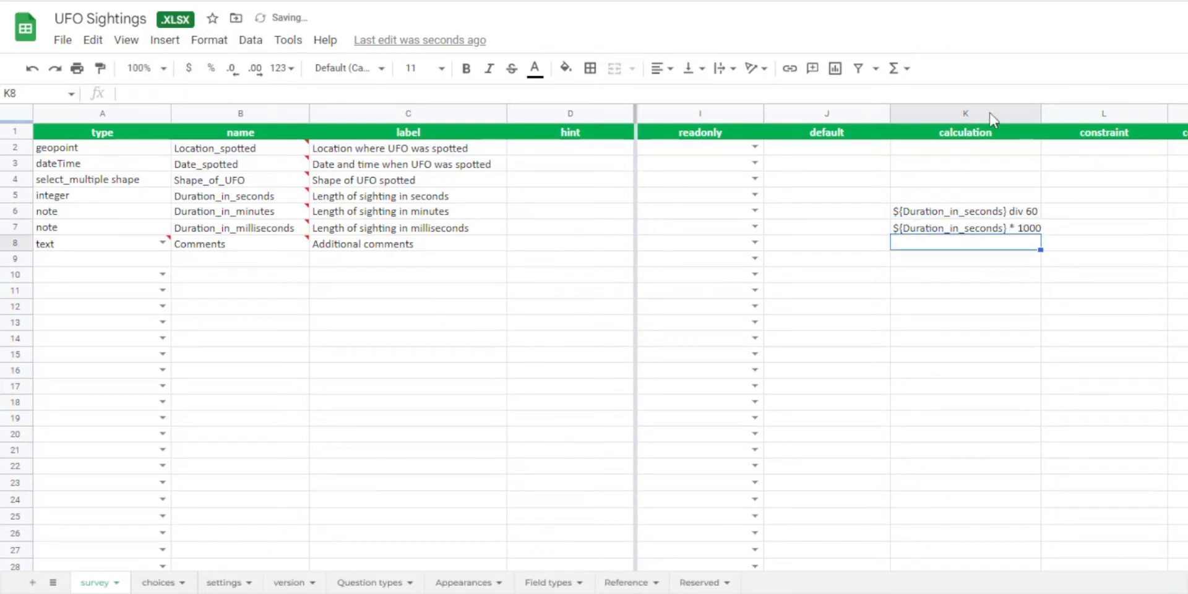
{"action": "left_click_drag", "start_coordinate": [1041, 116], "coordinate": [1046, 116]}
{"action": "left_click", "coordinate": [950, 259]}
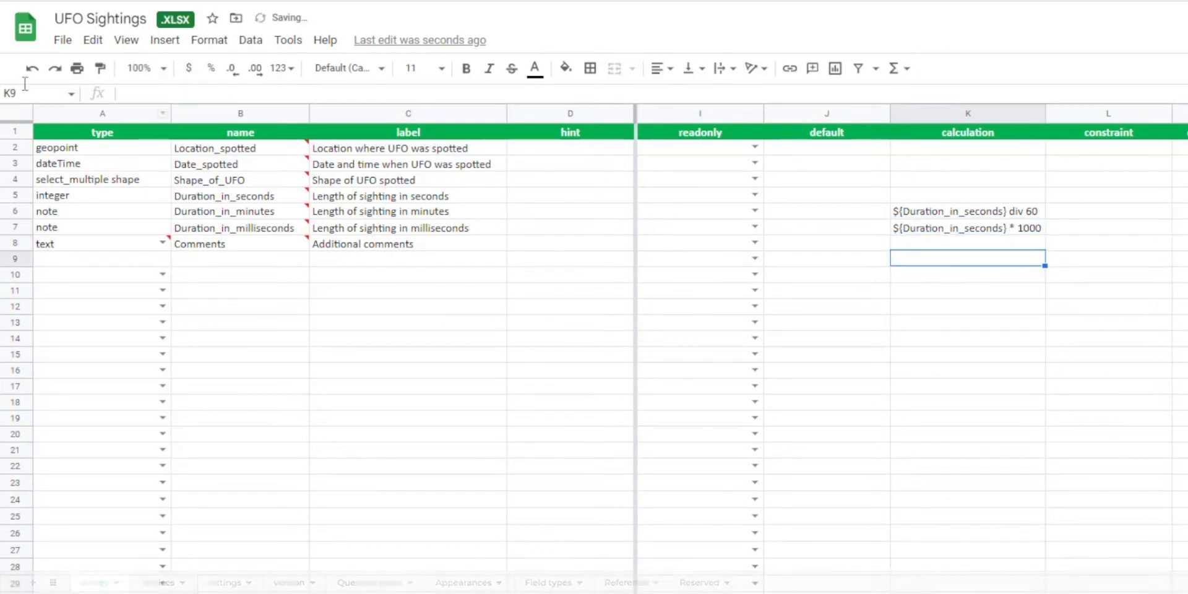
Download the form with the milliseconds calculation as a Microsoft Excel (.xlsx) file.
{"action": "left_click", "coordinate": [65, 42]}
{"action": "mouse_move", "coordinate": [105, 258]}
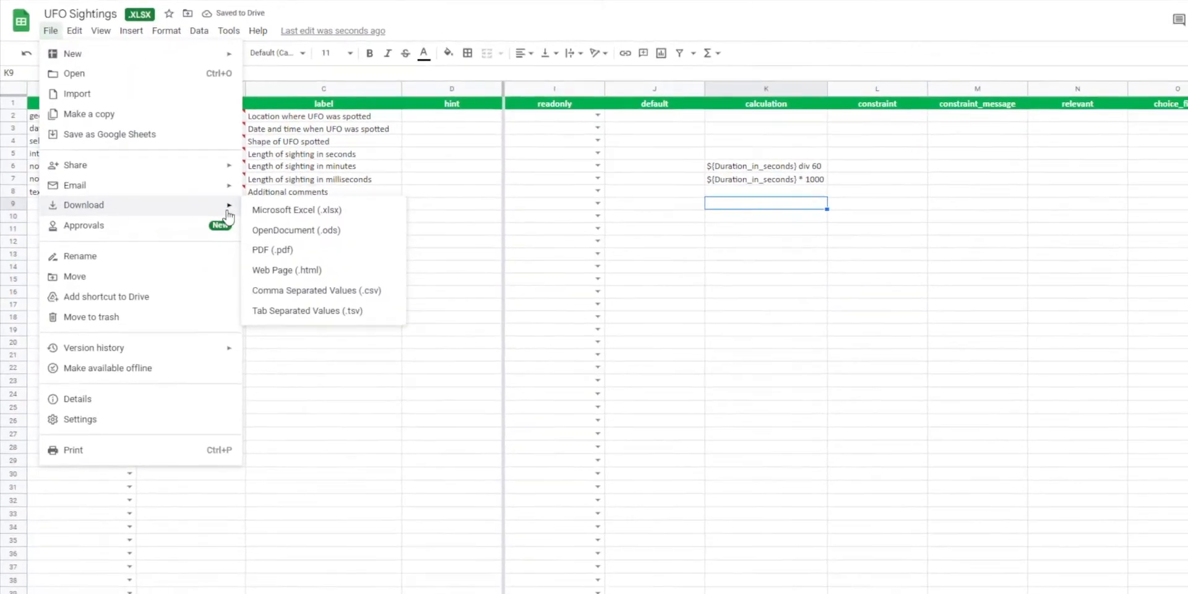
{"action": "left_click", "coordinate": [371, 264]}
Replace the existing UFO Sightings Excel workbook in the survey folder with the downloaded UFO Sightings (2).xlsx.
{"action": "left_click", "coordinate": [346, 593]}
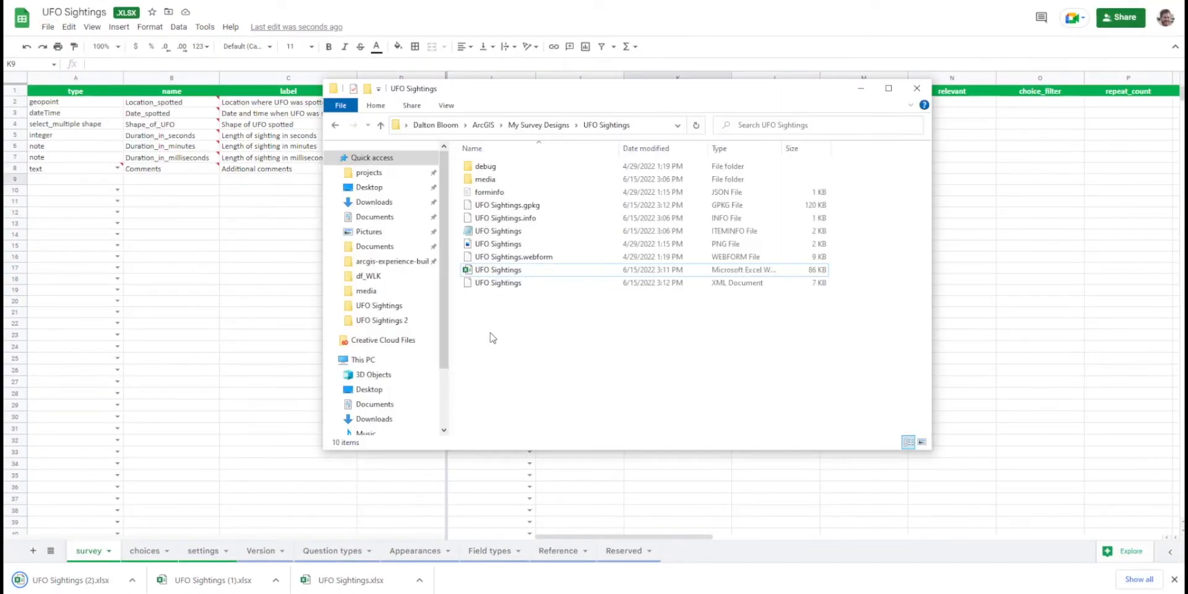
{"action": "left_click", "coordinate": [531, 273]}
{"action": "key", "text": "Delete"}
{"action": "left_click_drag", "start_coordinate": [93, 580], "coordinate": [545, 275]}
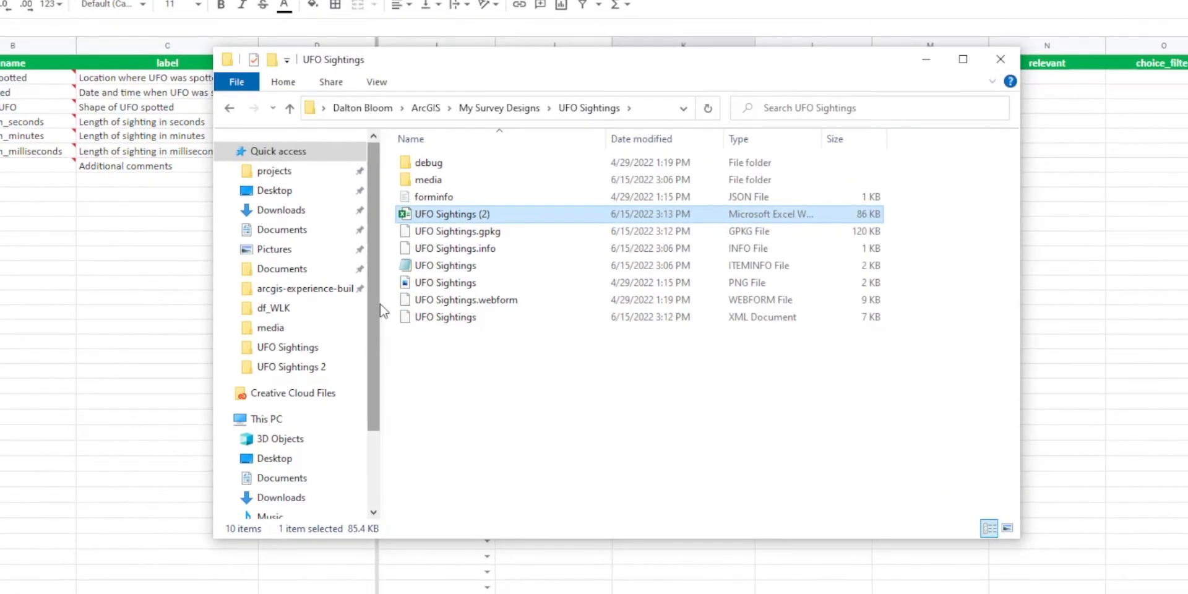
Rename the UFO Sightings (2) workbook in the survey folder to UFO Sightings.
{"action": "left_click_drag", "start_coordinate": [381, 305], "coordinate": [277, 305]}
{"action": "key", "text": "F2"}
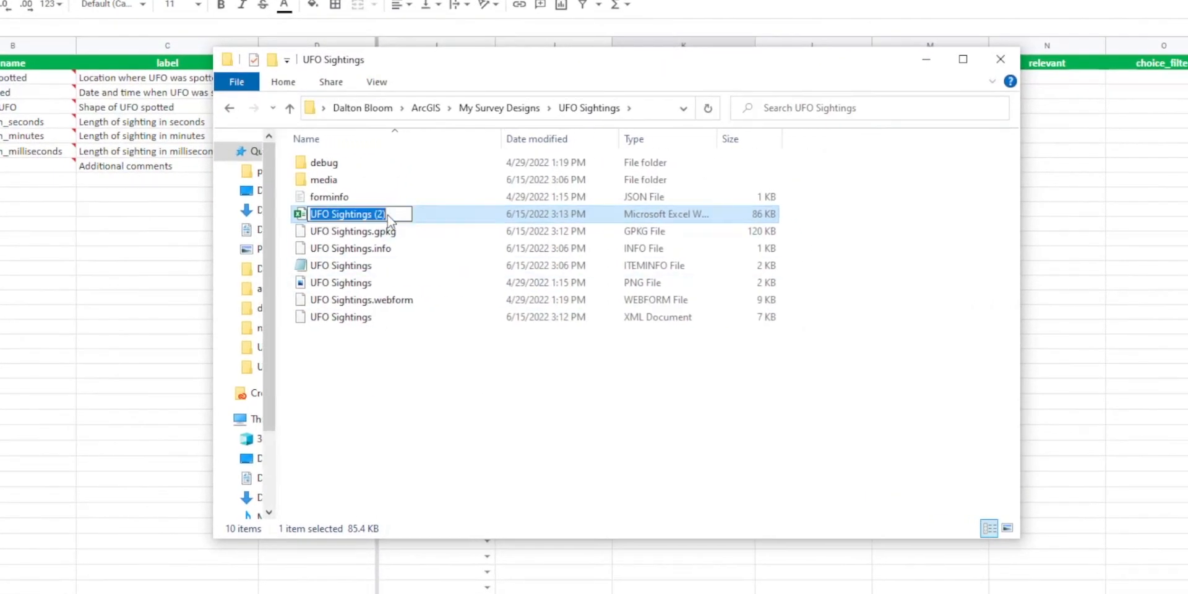
{"action": "left_click", "coordinate": [399, 213]}
{"action": "key", "text": "BackSpace"}
{"action": "key", "text": "BackSpace"}
{"action": "key", "text": "BackSpace"}
{"action": "key", "text": "BackSpace"}
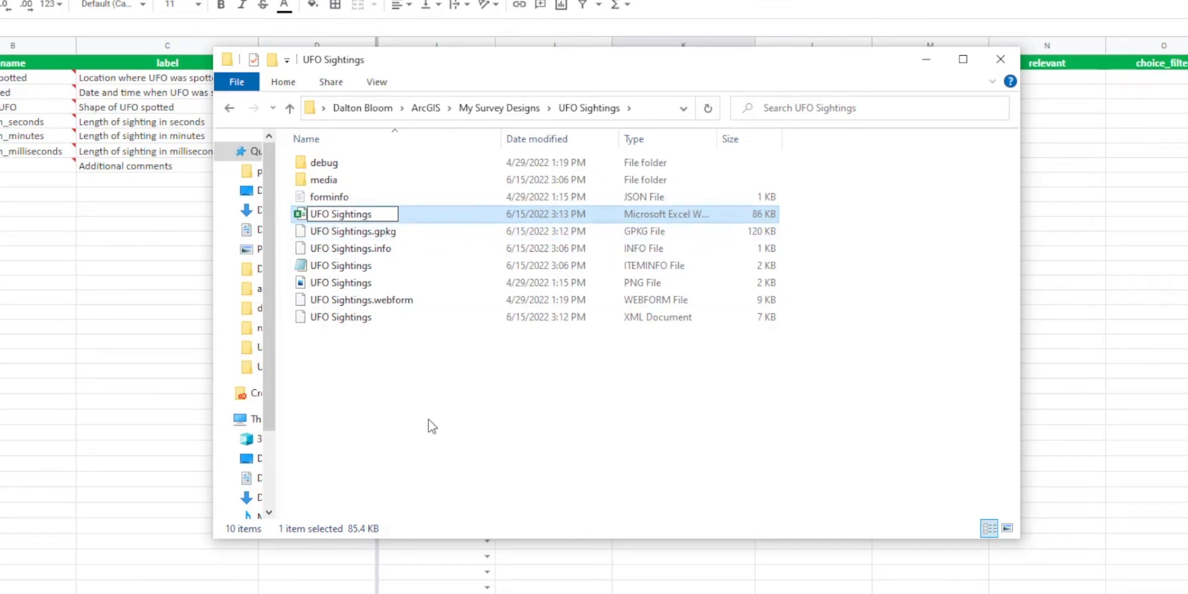
{"action": "key", "text": "Return"}
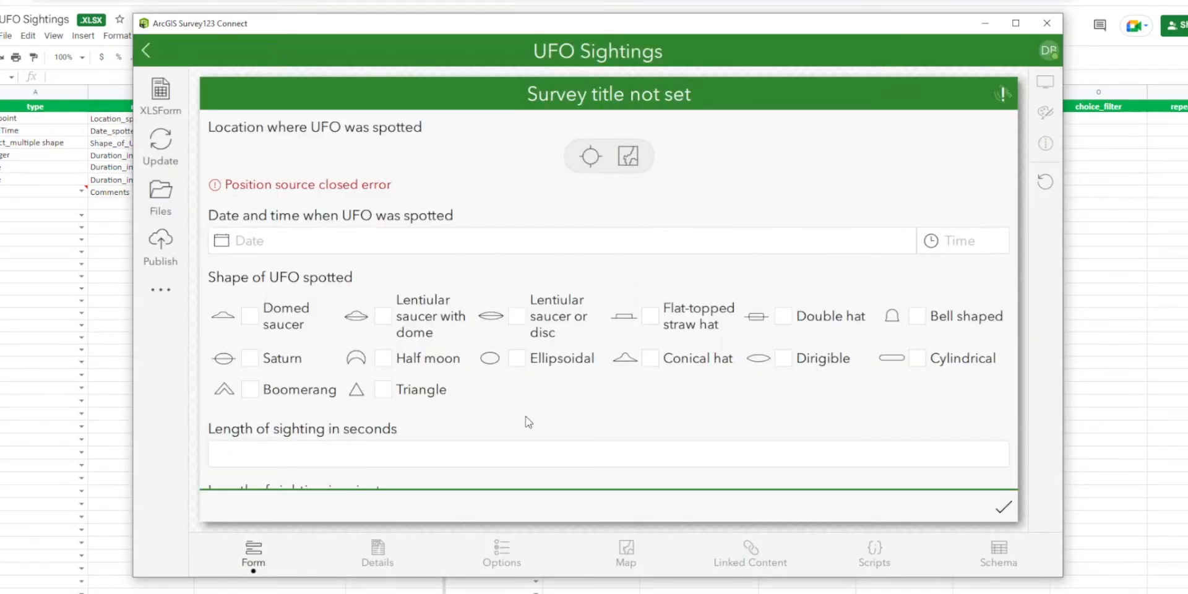
Test the minutes and milliseconds calculations in the Survey123 Connect form preview with sighting lengths of 5600, 56 and 5 seconds.
{"action": "scroll", "coordinate": [489, 411], "scroll_direction": "down", "scroll_amount": 3}
{"action": "left_click", "coordinate": [379, 325]}
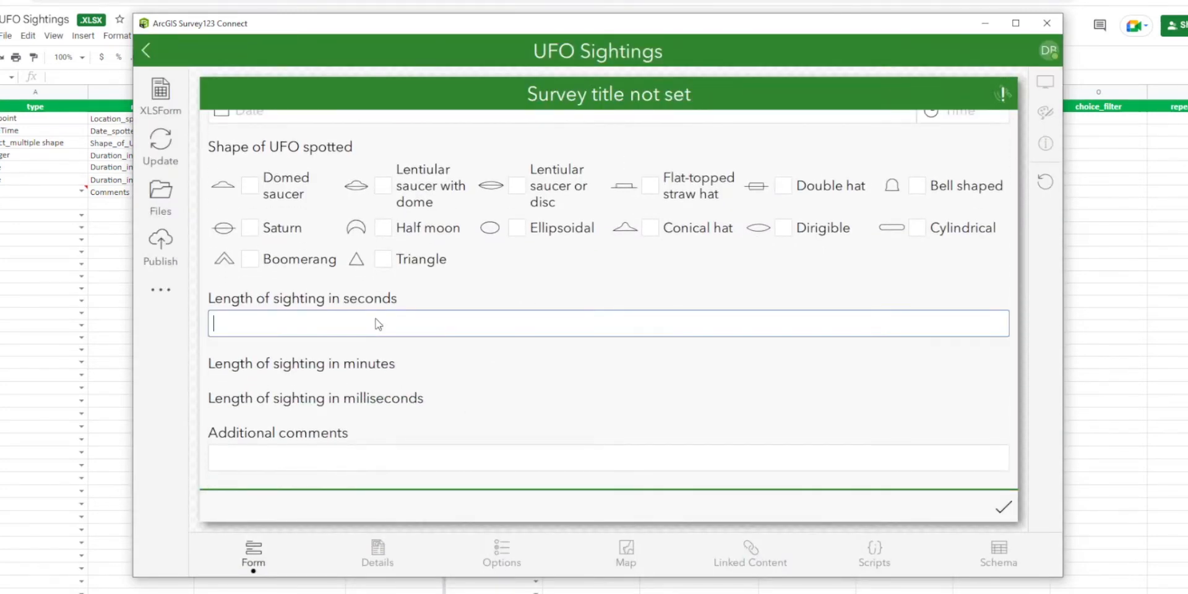
{"action": "type", "text": "5600"}
{"action": "key", "text": "Tab"}
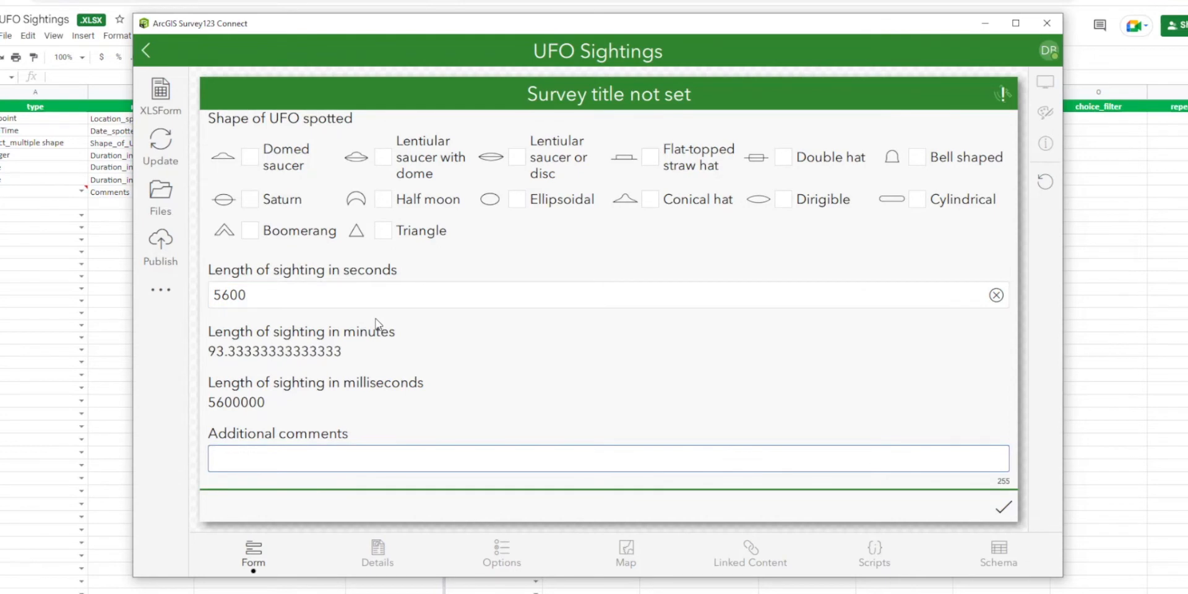
{"action": "left_click", "coordinate": [261, 297]}
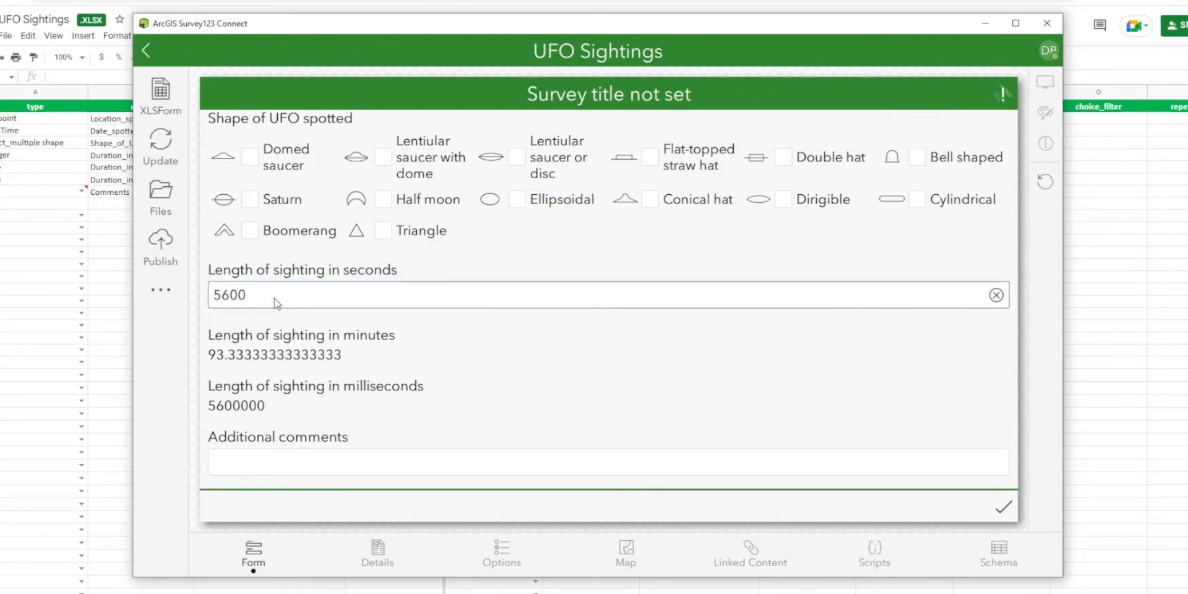
{"action": "key", "text": "Tab"}
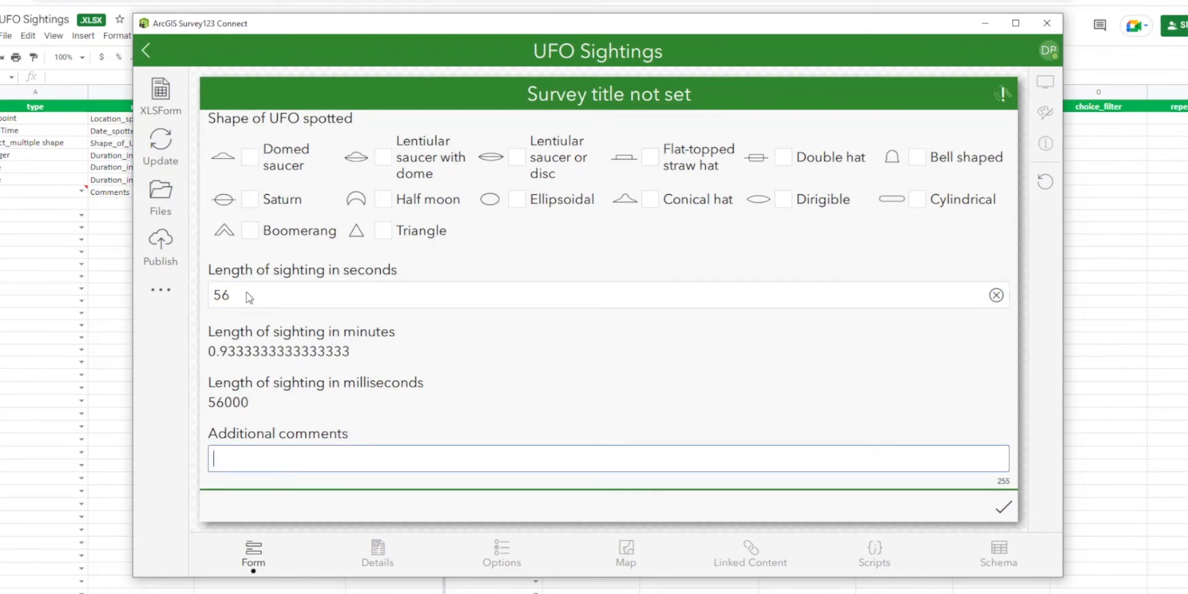
{"action": "left_click", "coordinate": [250, 299]}
{"action": "key", "text": "Tab"}
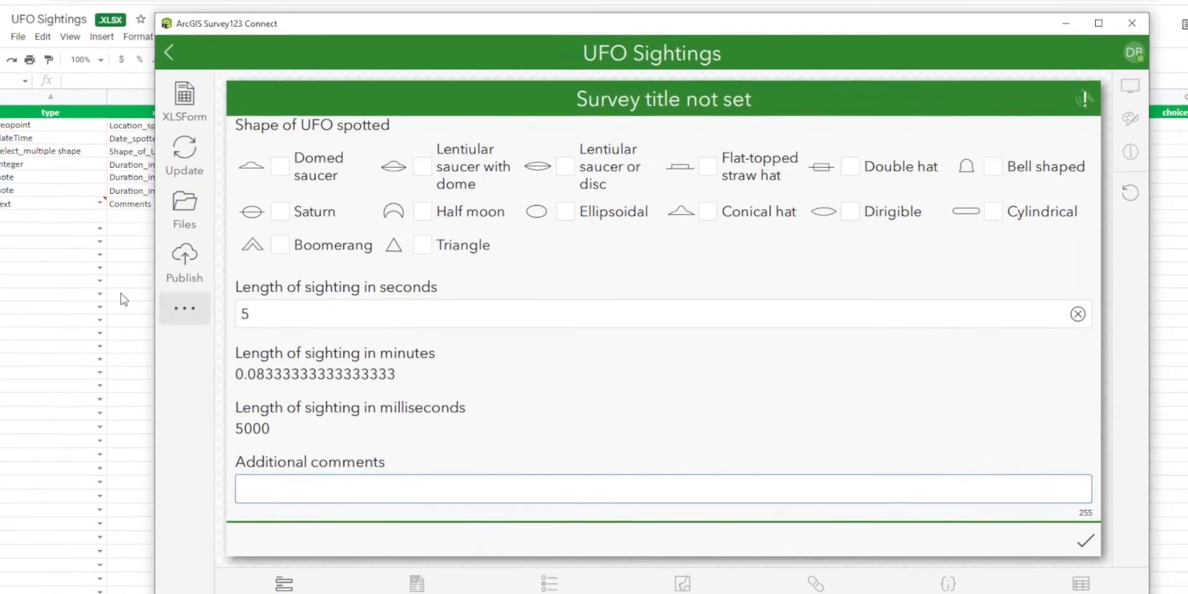
Back in Google Sheets, insert a row below Duration_in_milliseconds with the name Distance_from_UFO_miles and the label "Distance from UFO (miles)".
{"action": "left_click", "coordinate": [195, 284]}
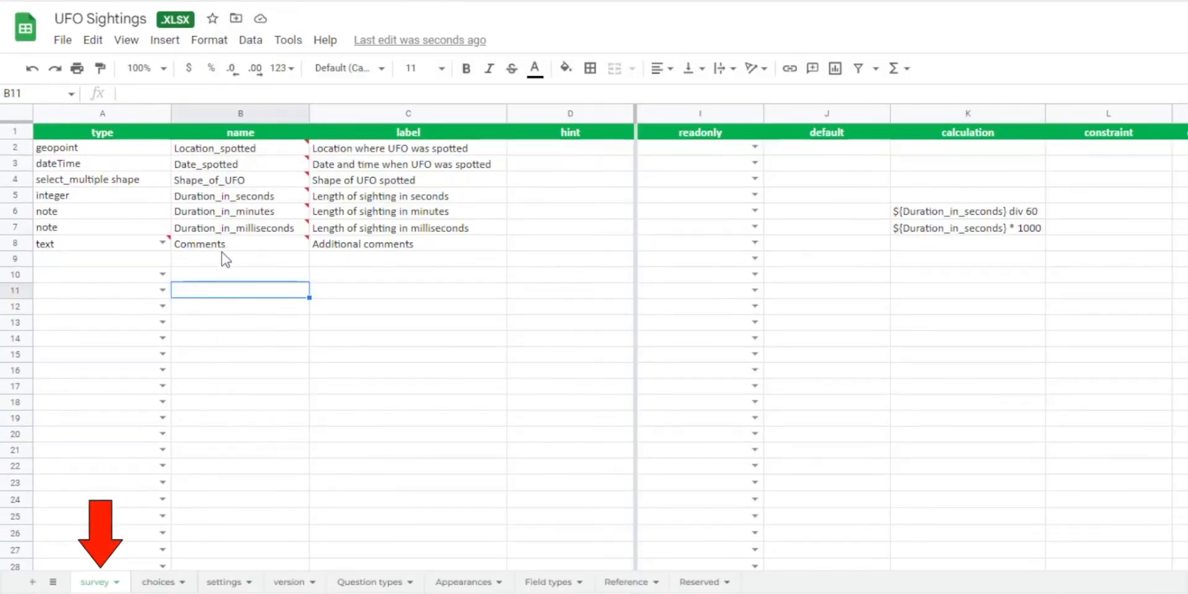
{"action": "right_click", "coordinate": [19, 229]}
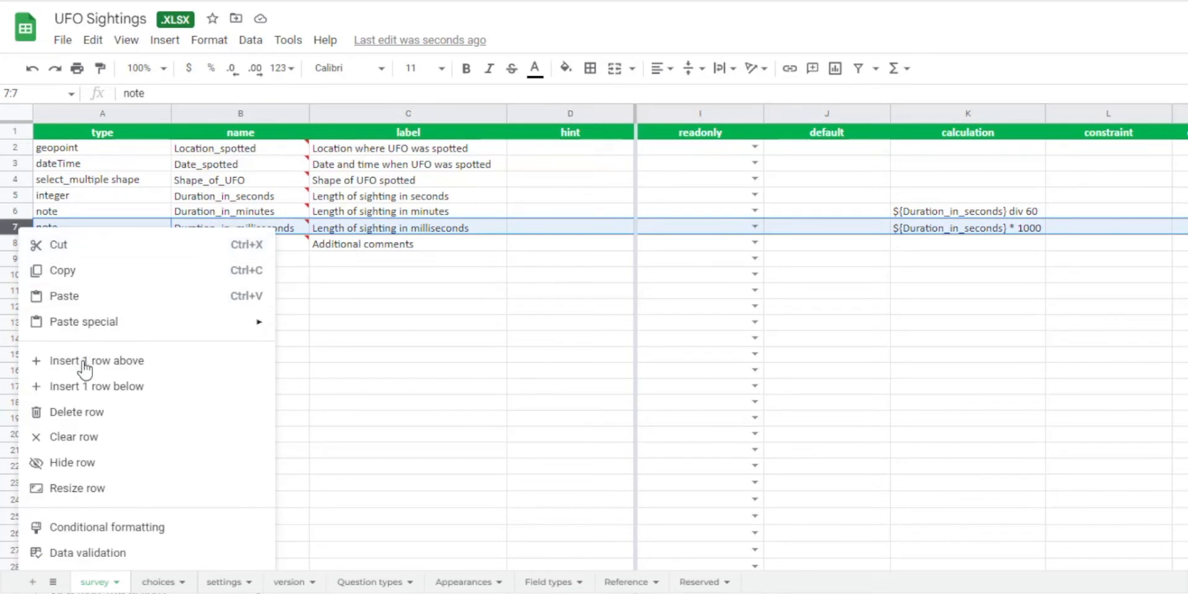
{"action": "left_click", "coordinate": [117, 388]}
{"action": "left_click", "coordinate": [213, 243]}
{"action": "type", "text": "Distance"}
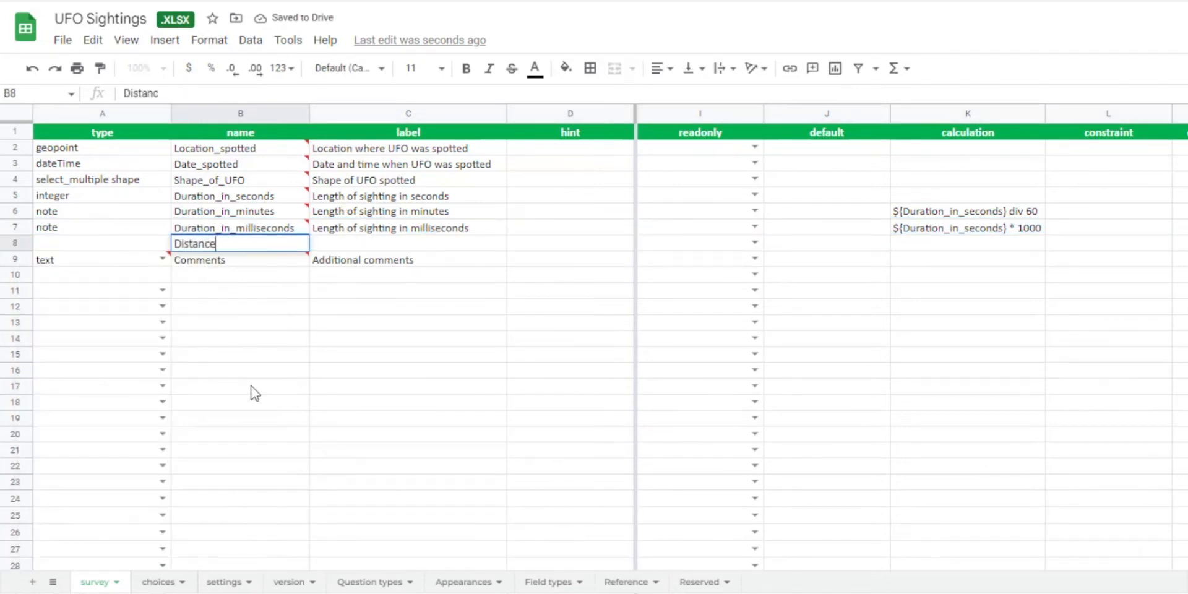
{"action": "type", "text": "_from_UFO"}
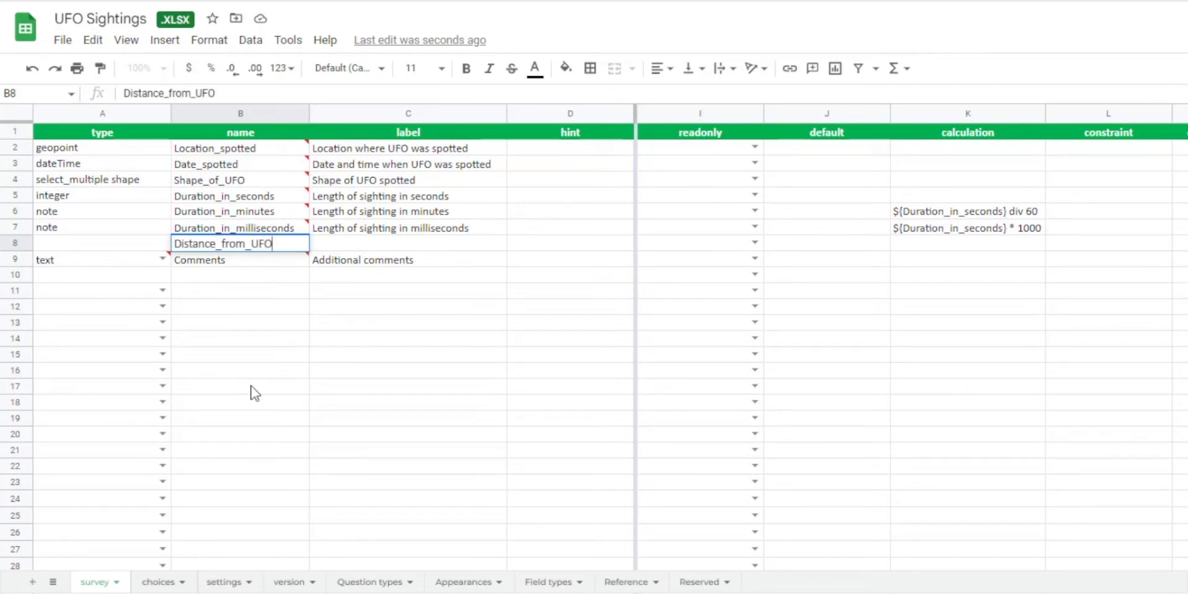
{"action": "type", "text": "_miles"}
{"action": "key", "text": "Tab"}
{"action": "type", "text": "Di"}
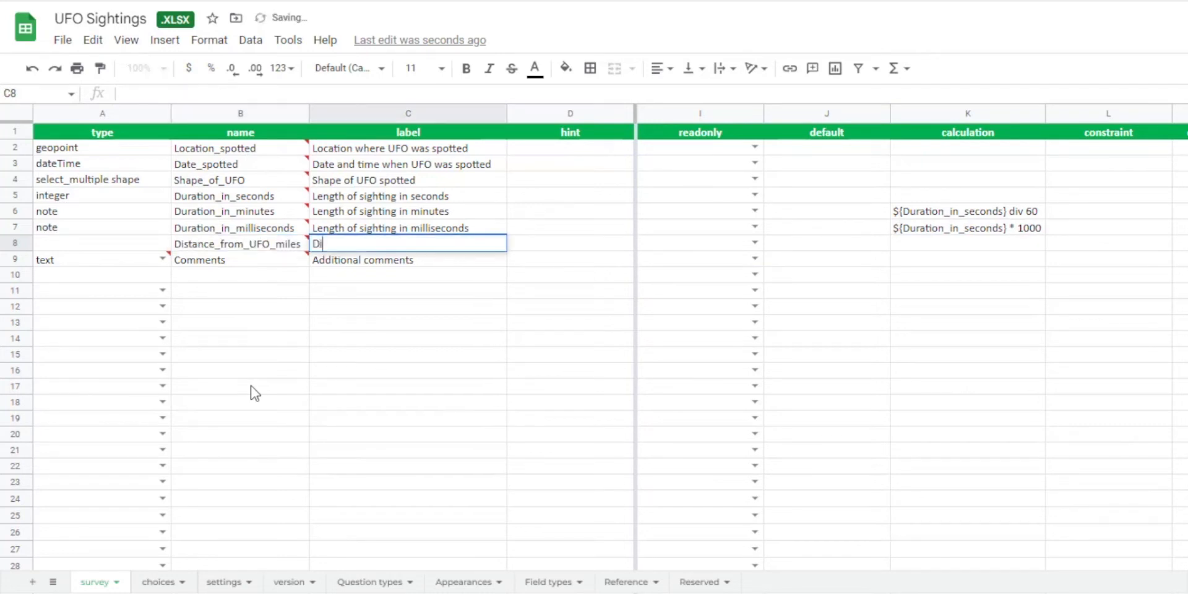
{"action": "type", "text": "stance from UFO ("}
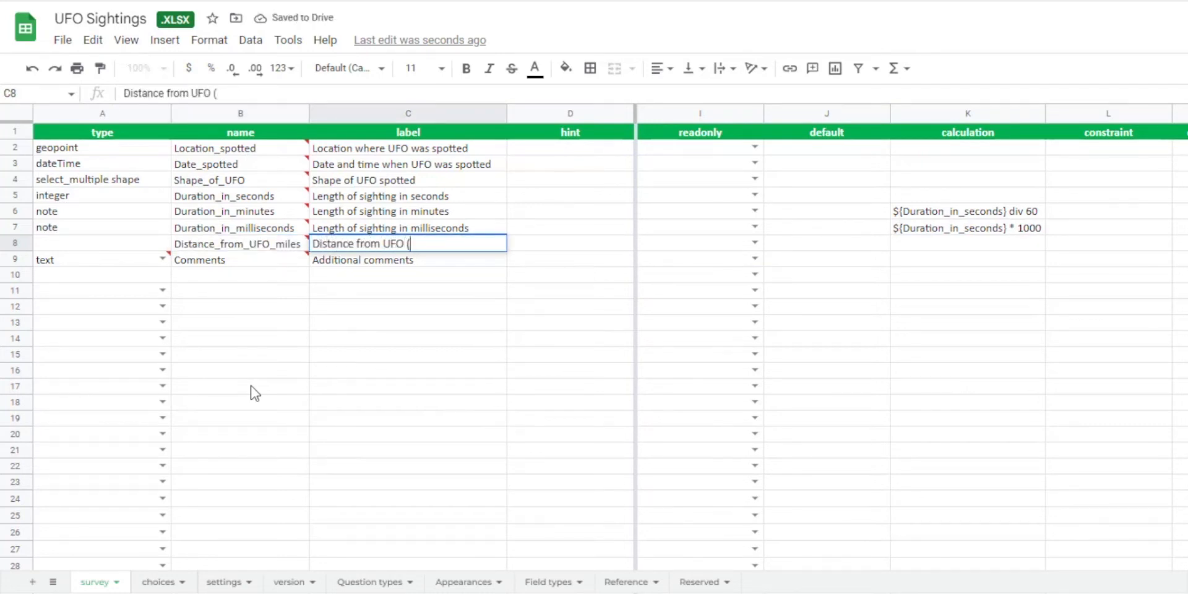
{"action": "type", "text": "miles)"}
Set the type of the Distance_from_UFO_miles question to integer, copied from the Question types sheet.
{"action": "left_click", "coordinate": [121, 247]}
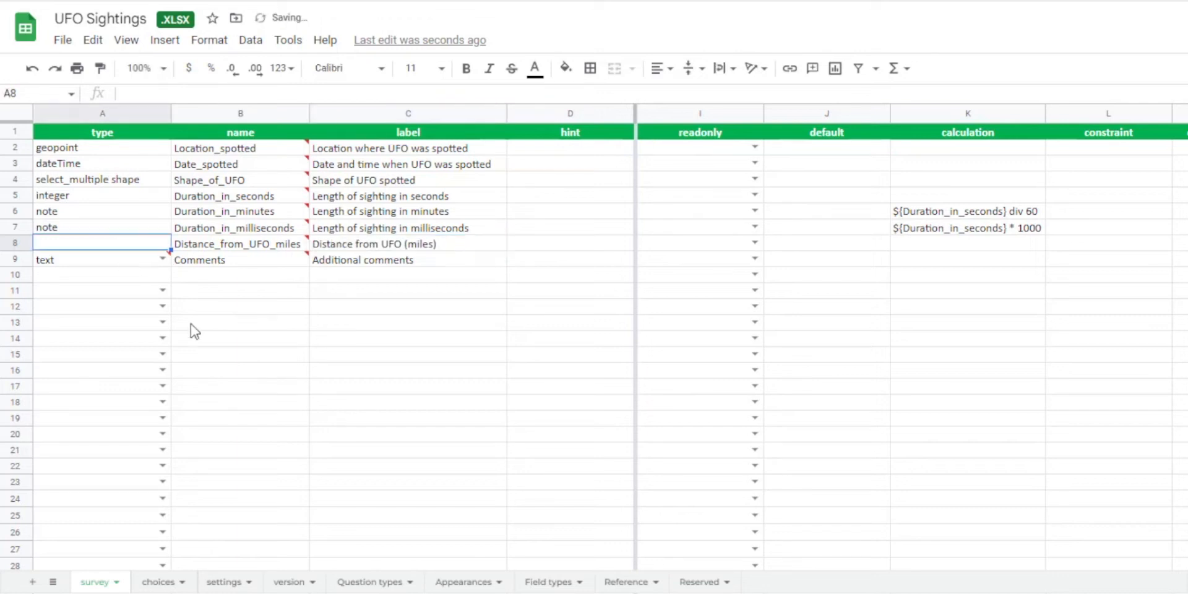
{"action": "left_click", "coordinate": [370, 582]}
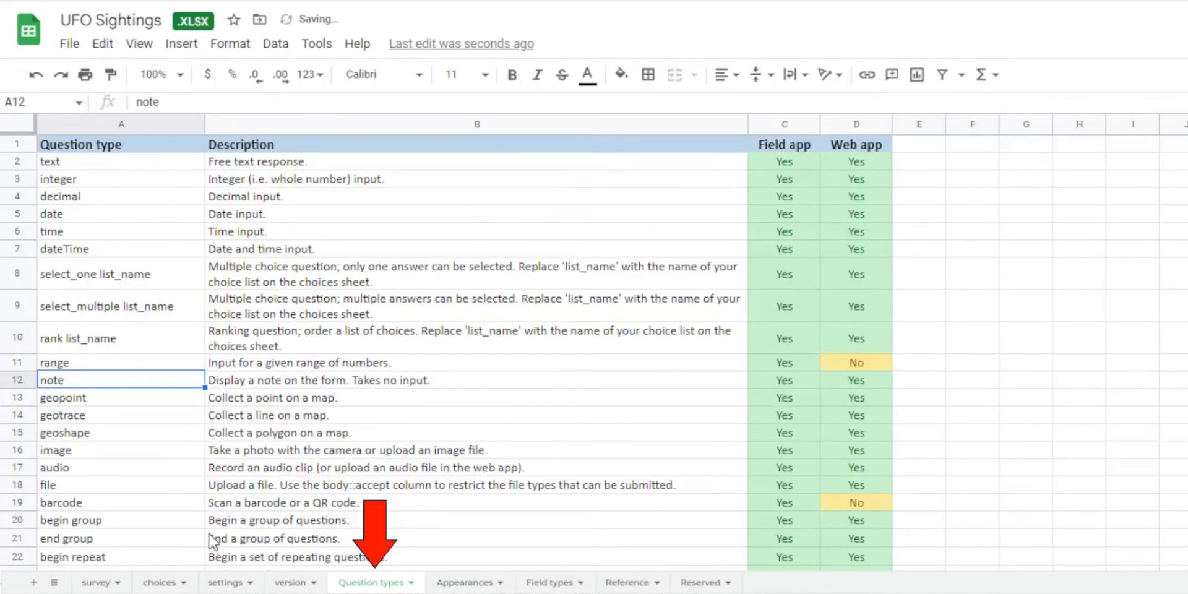
{"action": "left_click", "coordinate": [92, 181]}
{"action": "key", "text": "ctrl+c"}
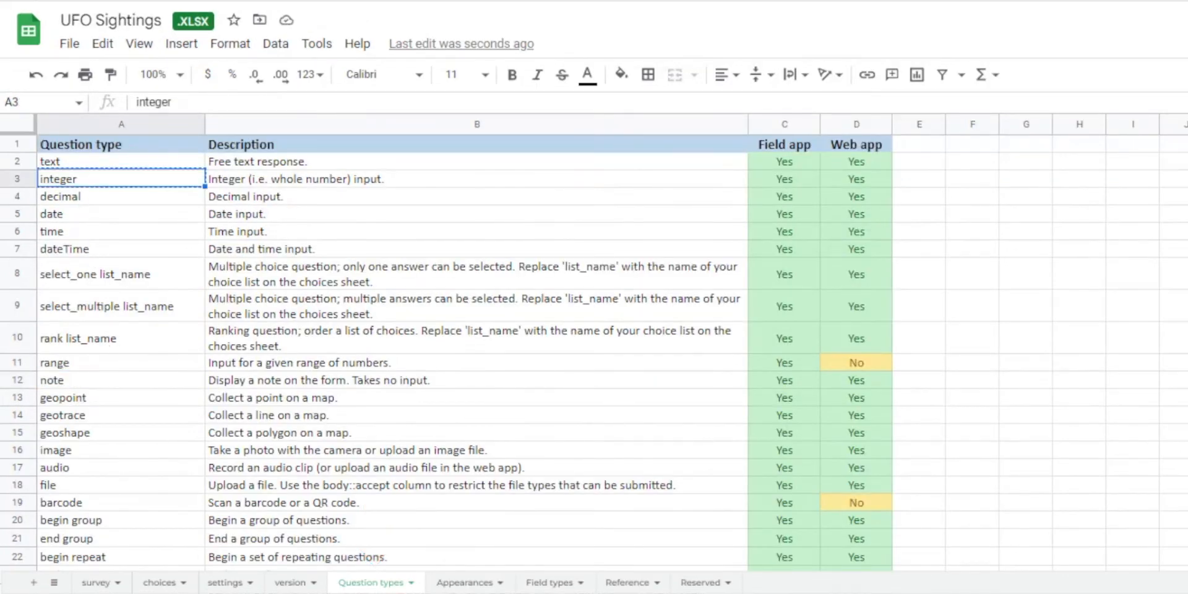
{"action": "left_click", "coordinate": [95, 582]}
{"action": "key", "text": "ctrl+v"}
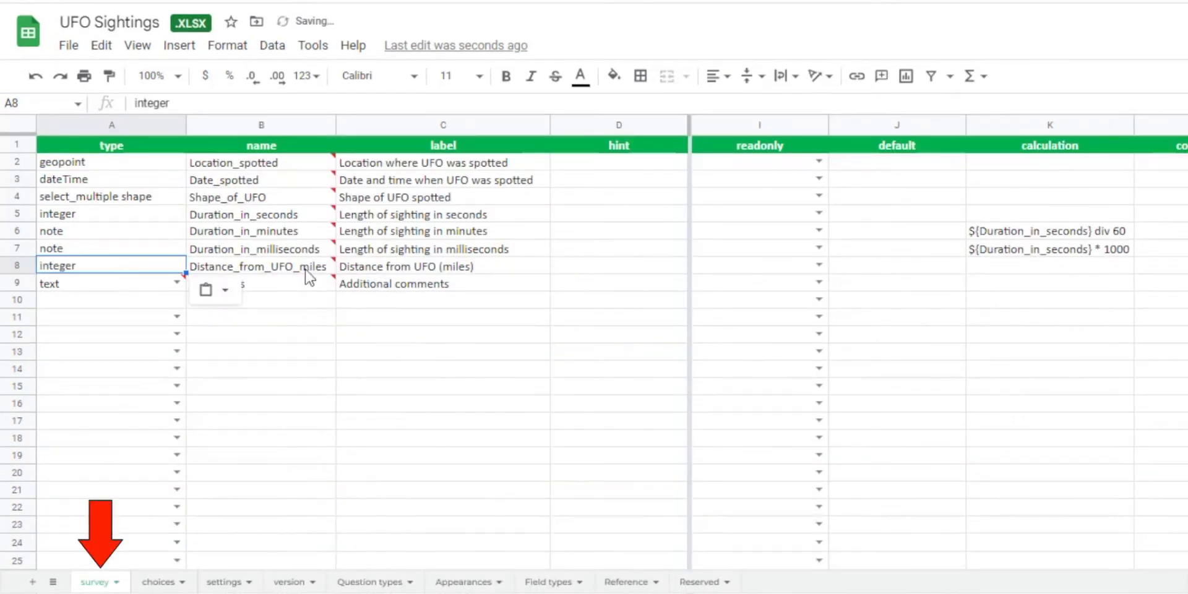
Insert an empty row below the Distance_from_UFO_miles question in the survey sheet.
{"action": "left_click", "coordinate": [484, 272]}
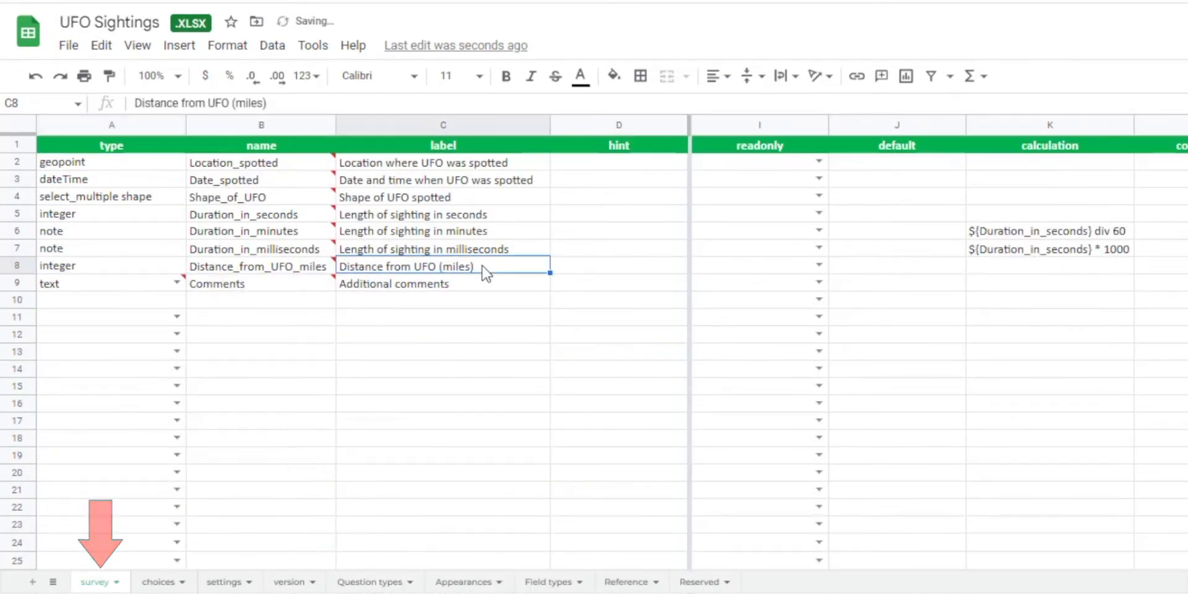
{"action": "left_click", "coordinate": [19, 283]}
{"action": "right_click", "coordinate": [19, 264]}
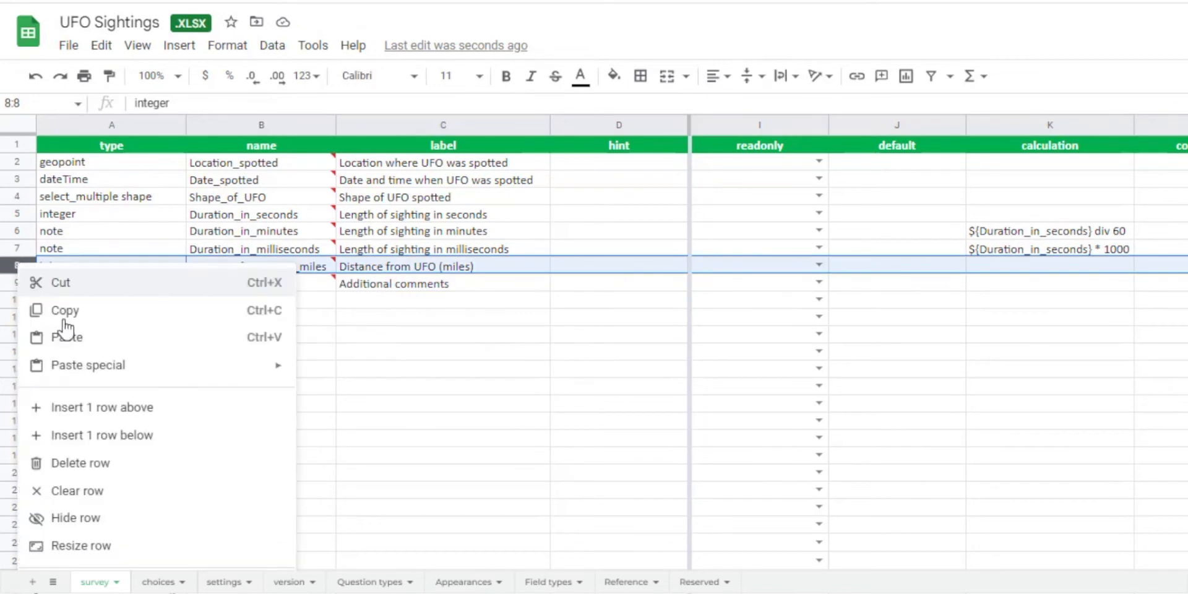
{"action": "left_click", "coordinate": [94, 435]}
{"action": "left_click", "coordinate": [87, 286]}
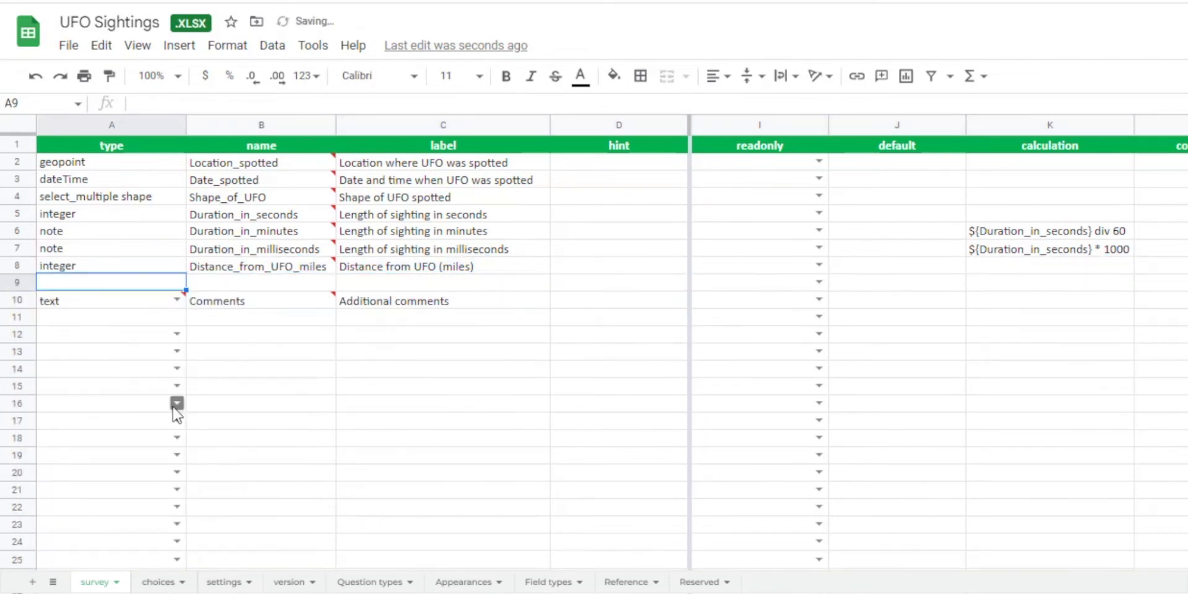
Fill row 9 of the survey sheet as a note named Distance_from_UFO_km with the label "Distance from UFO (km)".
{"action": "type", "text": "note"}
{"action": "key", "text": "Tab"}
{"action": "type", "text": "Distance"}
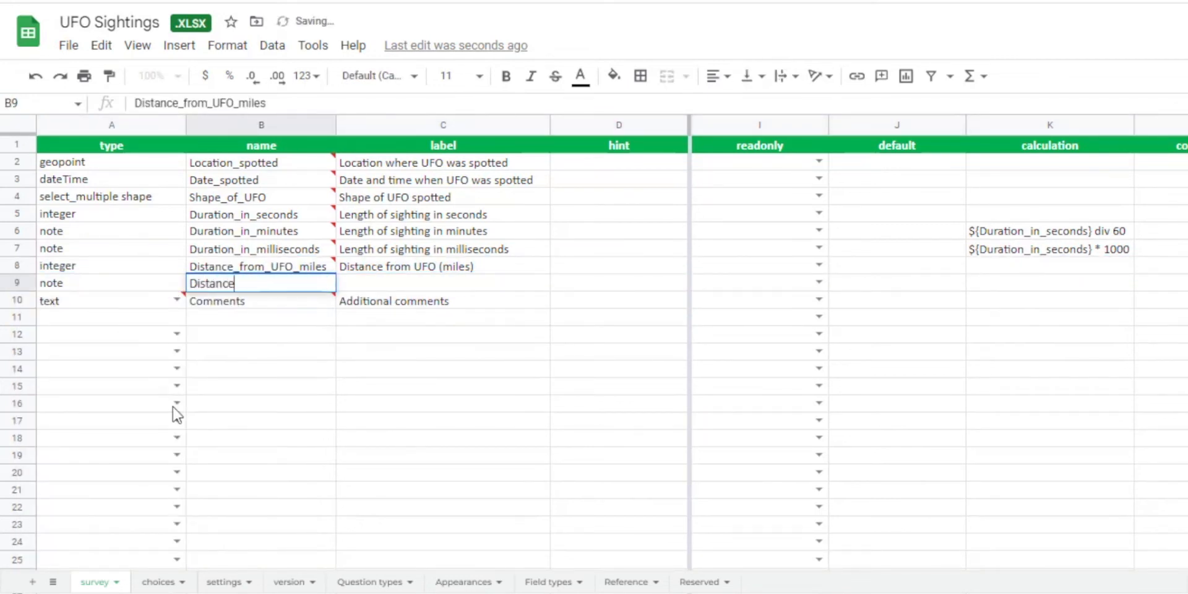
{"action": "type", "text": "_from_UFO_"}
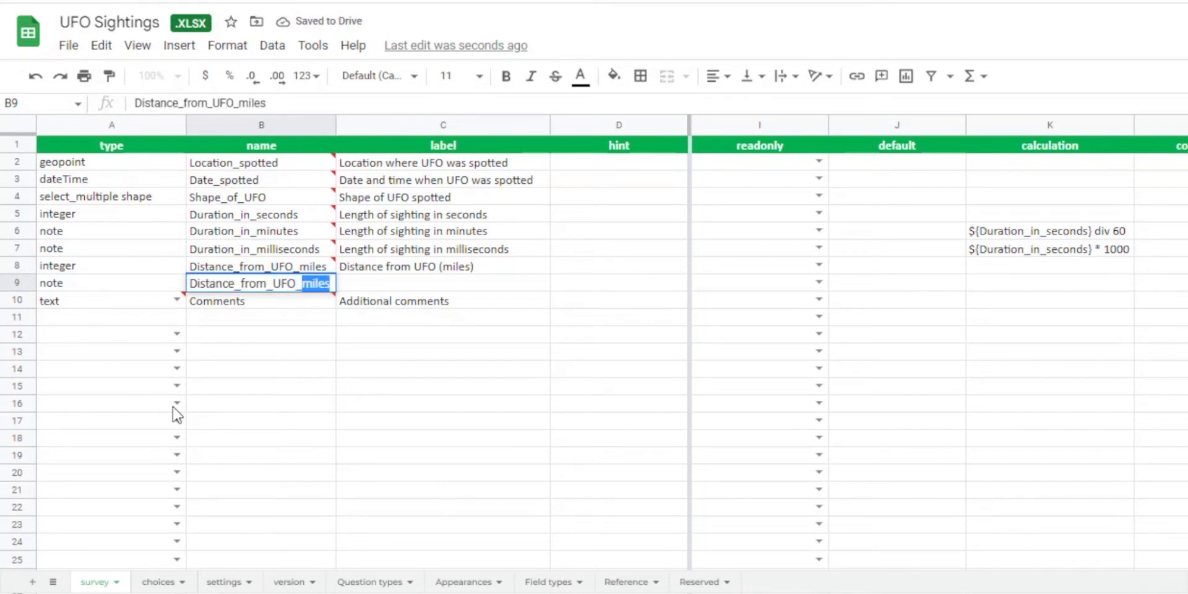
{"action": "type", "text": "km"}
{"action": "key", "text": "Tab"}
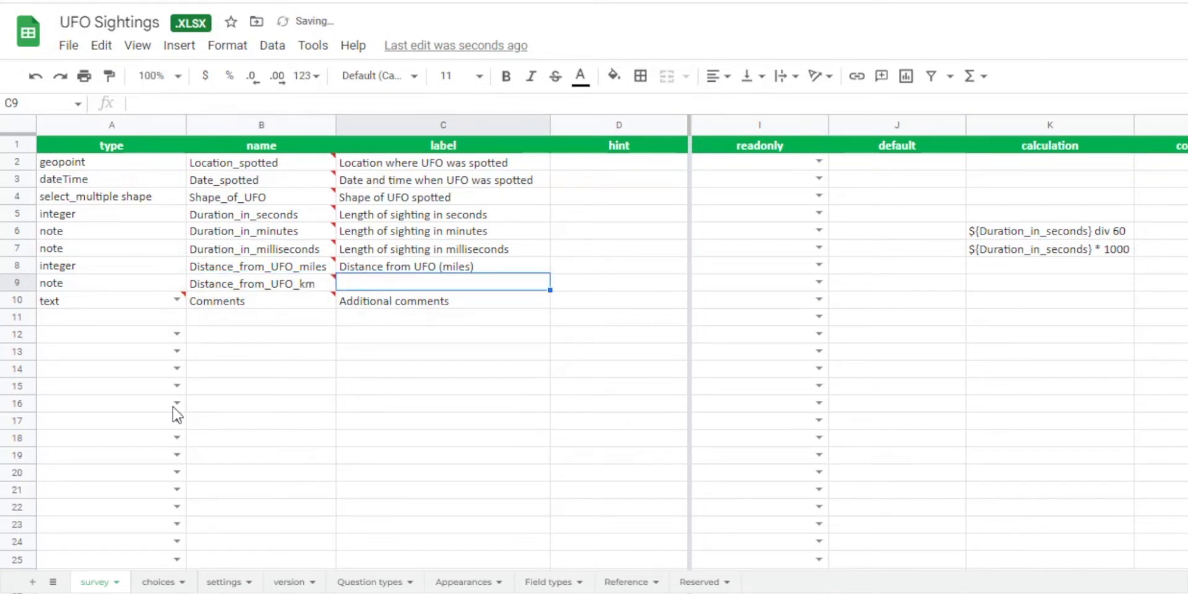
{"action": "type", "text": "Distance from UF"}
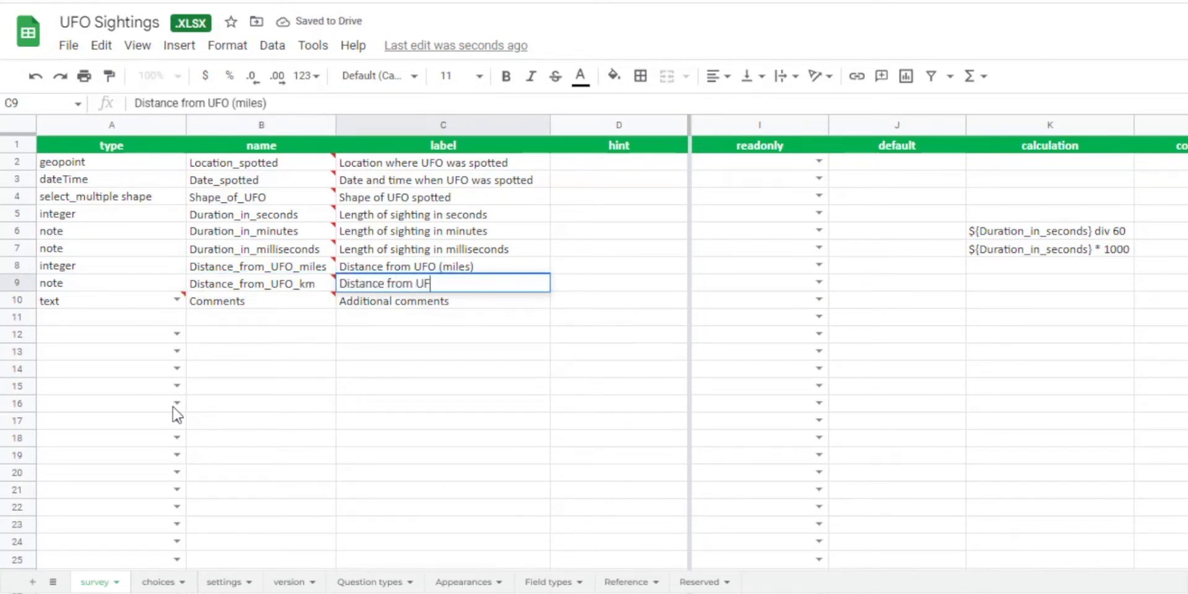
{"action": "type", "text": "O (km)"}
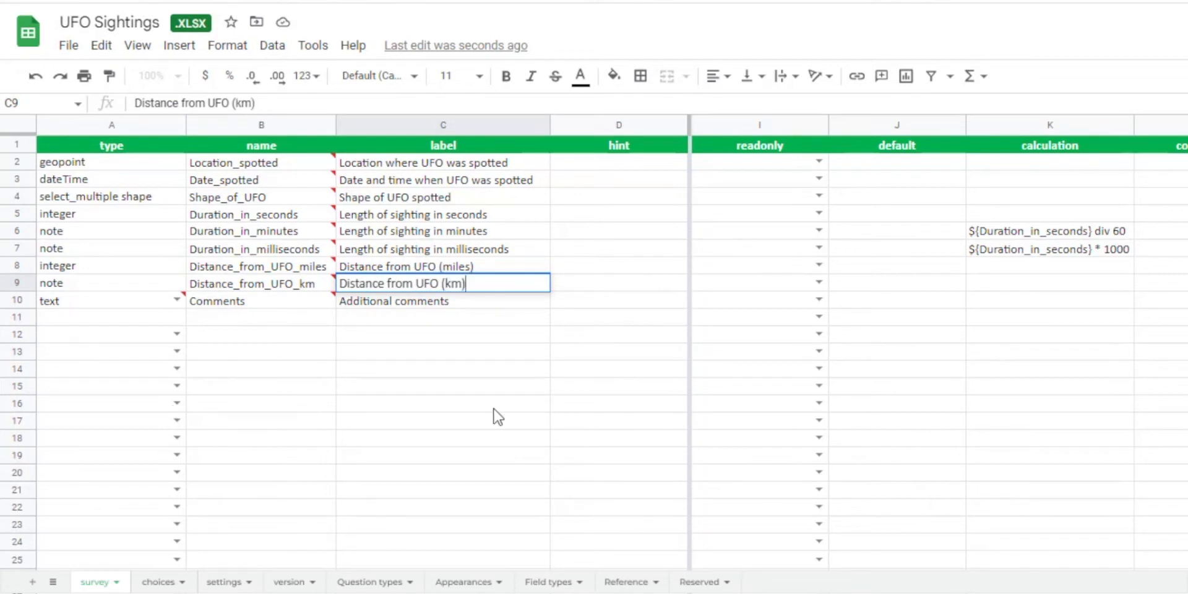
{"action": "left_click", "coordinate": [508, 390]}
Enter the calculation ${Distance_from_UFO_miles} * 1.60934 for the Distance_from_UFO_km note and fit the calculation column's width to its contents.
{"action": "left_click", "coordinate": [1002, 284]}
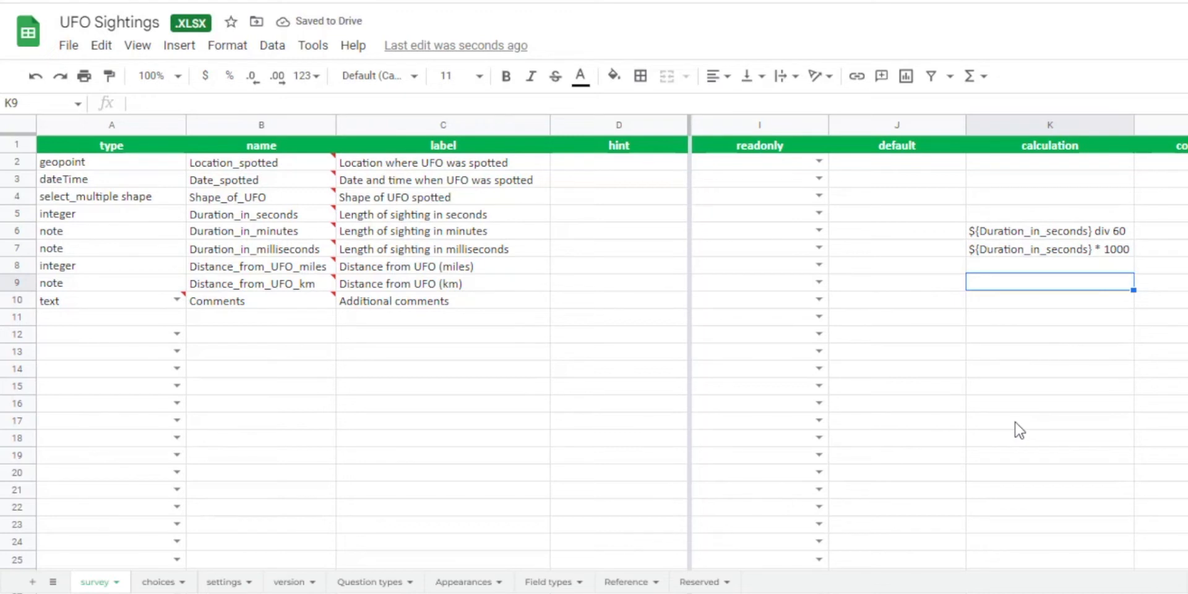
{"action": "type", "text": "$"}
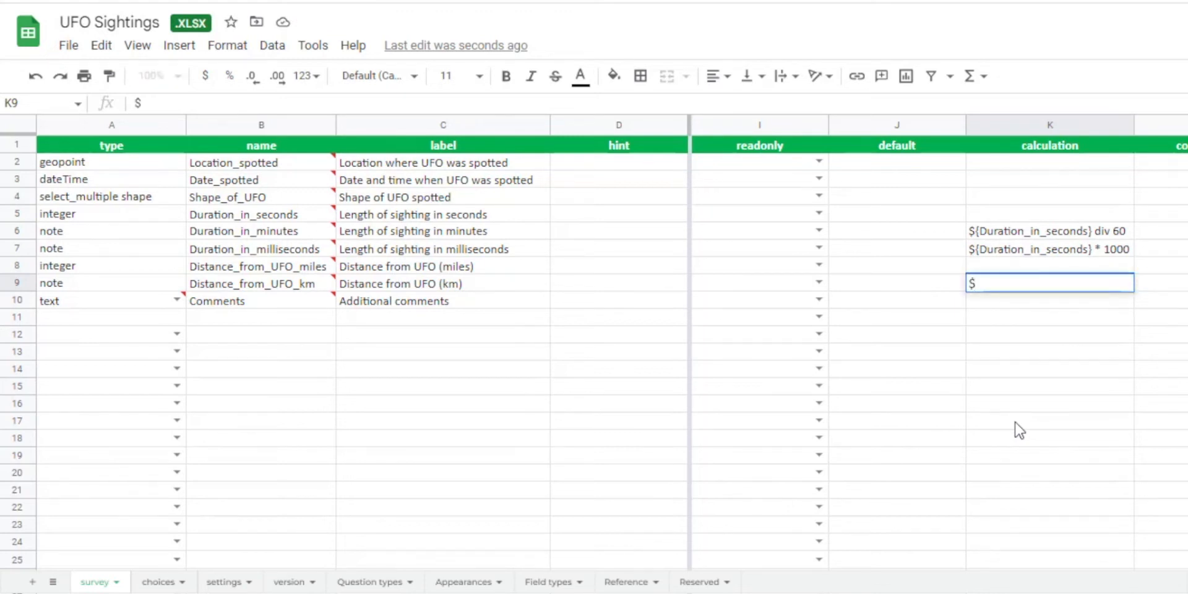
{"action": "type", "text": "{Dista"}
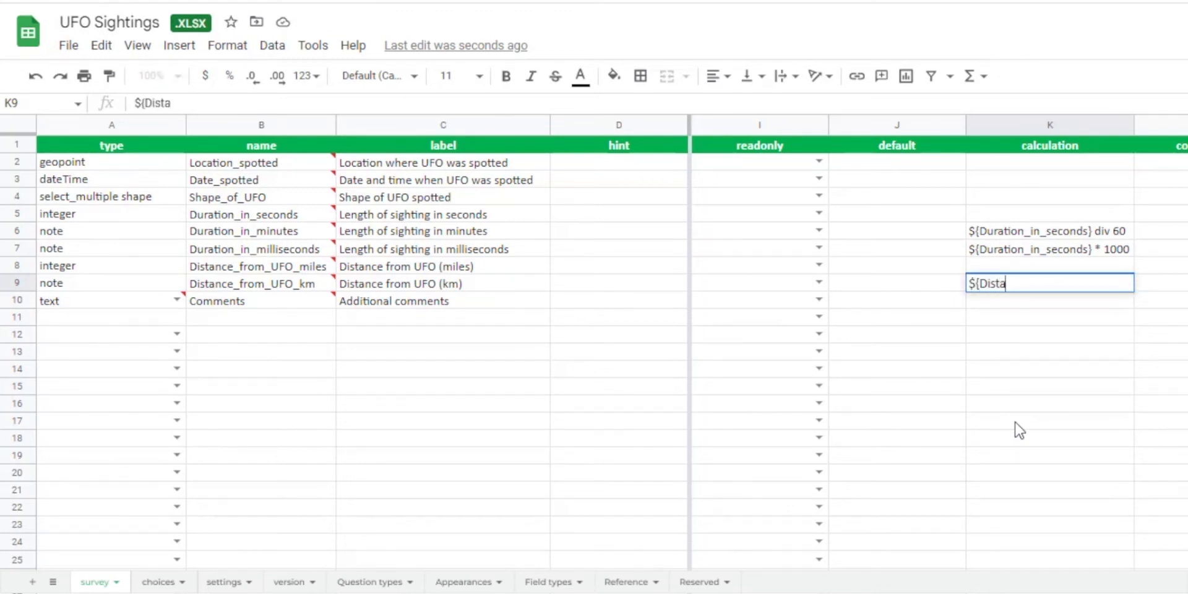
{"action": "type", "text": "nce_from_UFO_miles"}
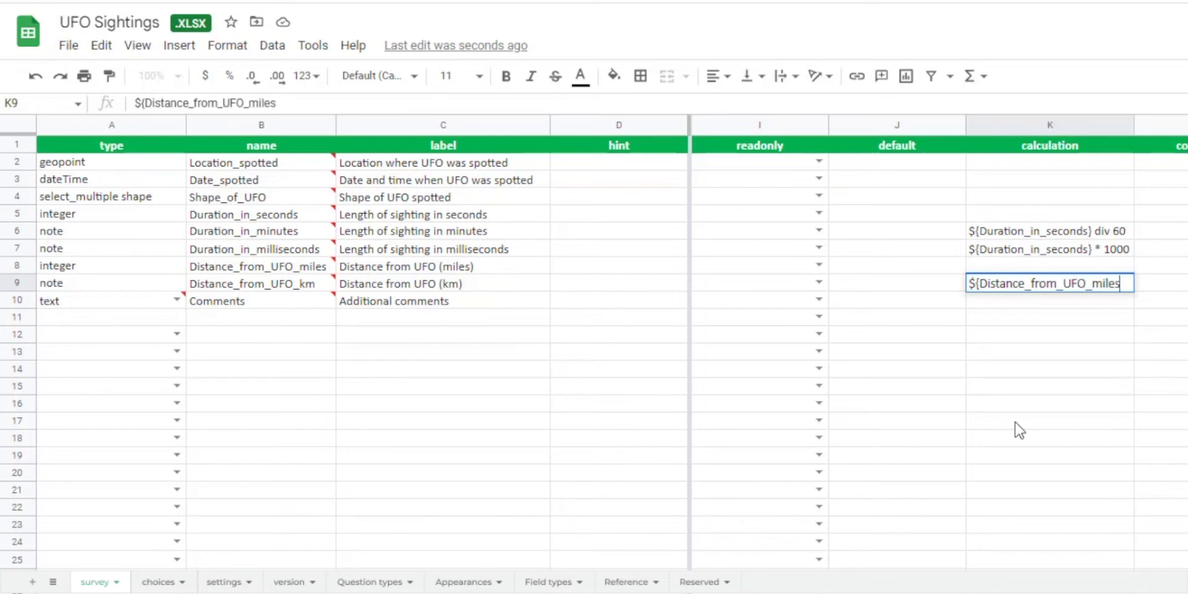
{"action": "type", "text": "} *"}
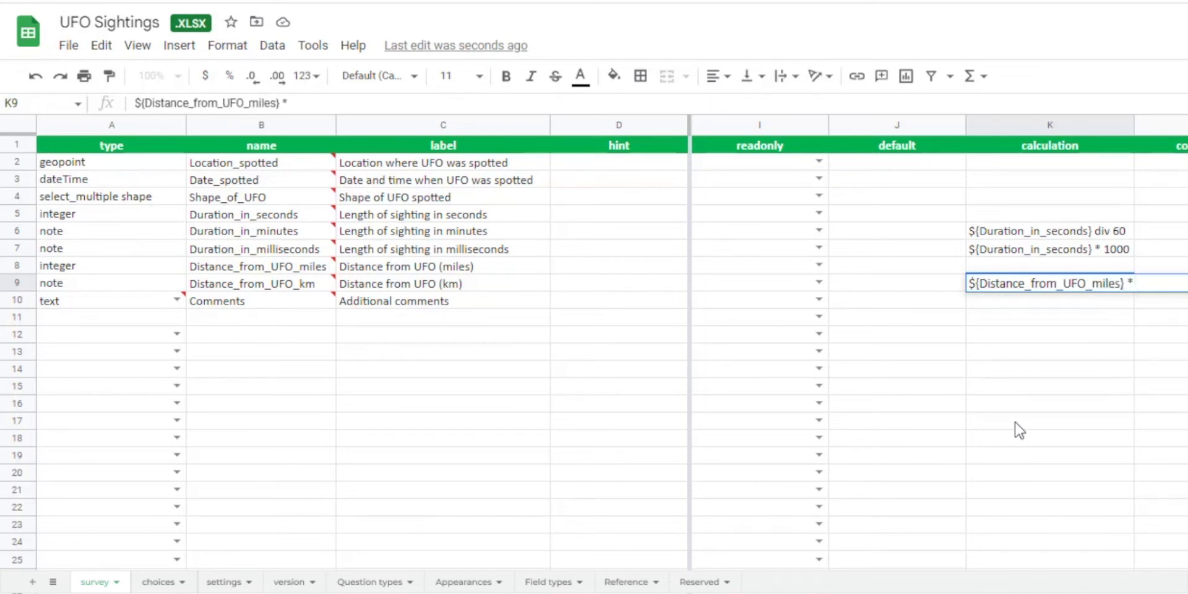
{"action": "type", "text": " 1.60934"}
{"action": "left_click", "coordinate": [1019, 430]}
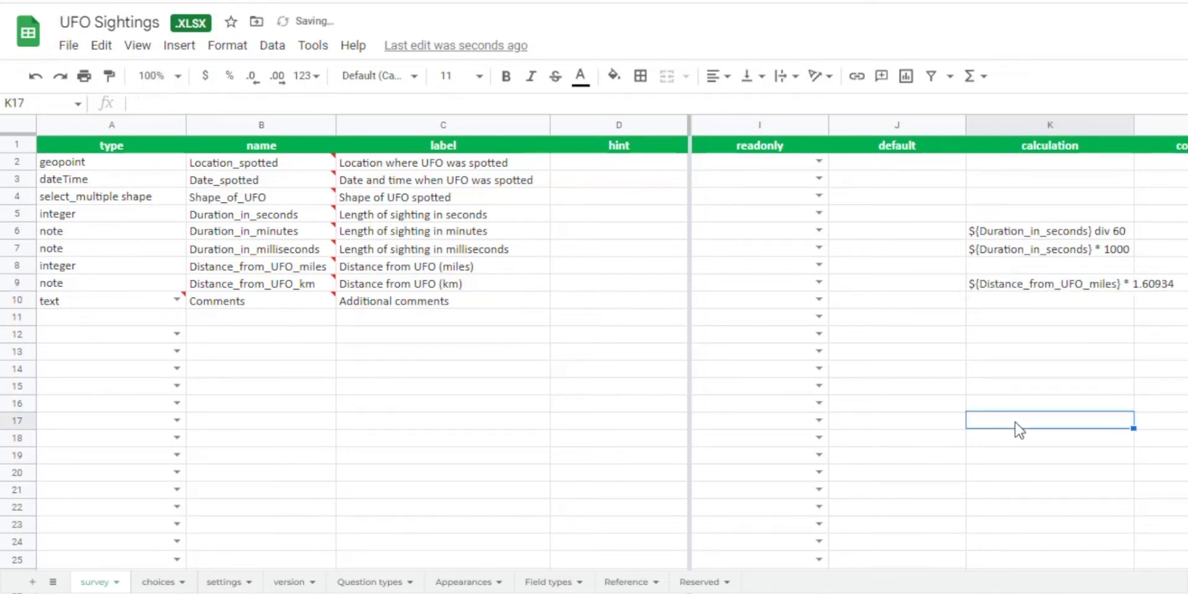
{"action": "double_click", "coordinate": [1134, 124]}
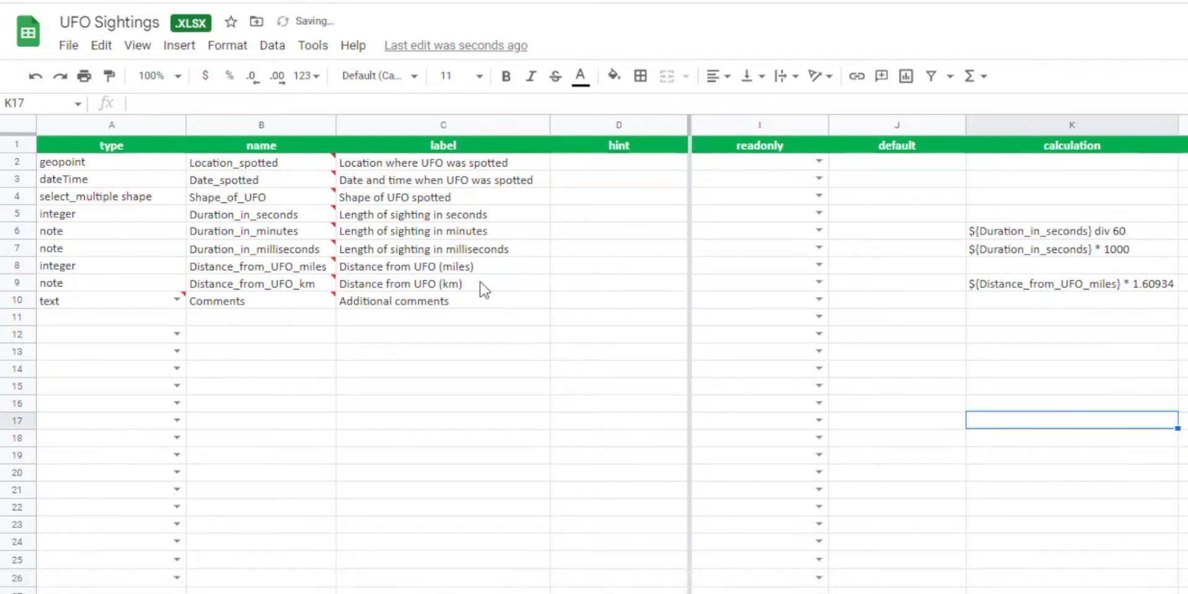
{"action": "left_click", "coordinate": [470, 369]}
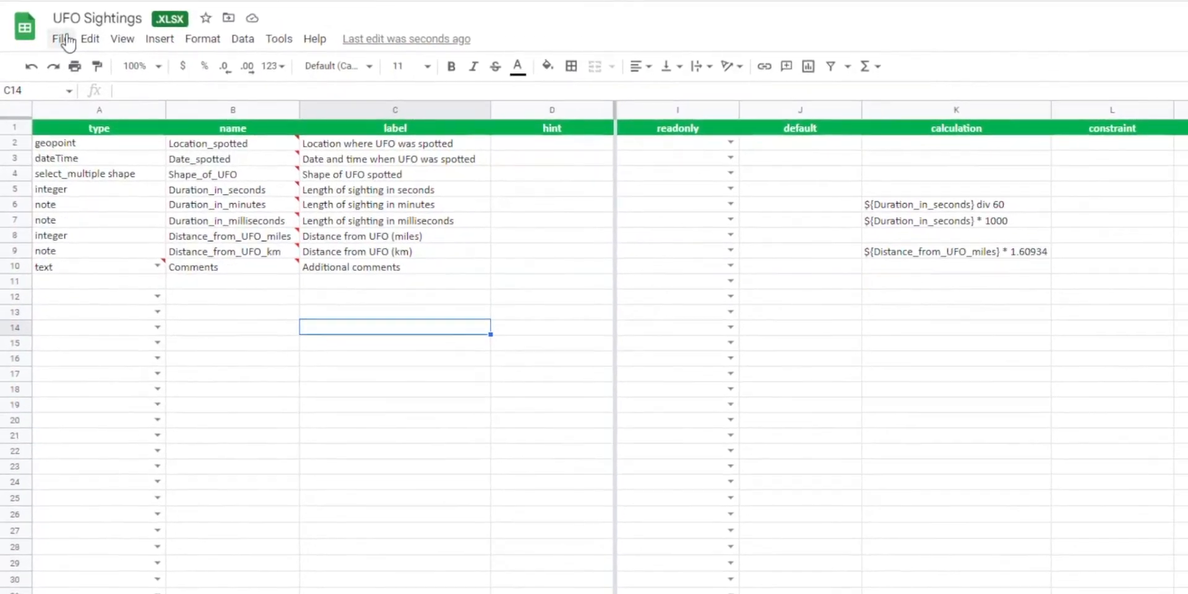
Download the form as an Excel workbook and replace the old workbook in the UFO Sightings survey folder with it.
{"action": "left_click", "coordinate": [64, 40]}
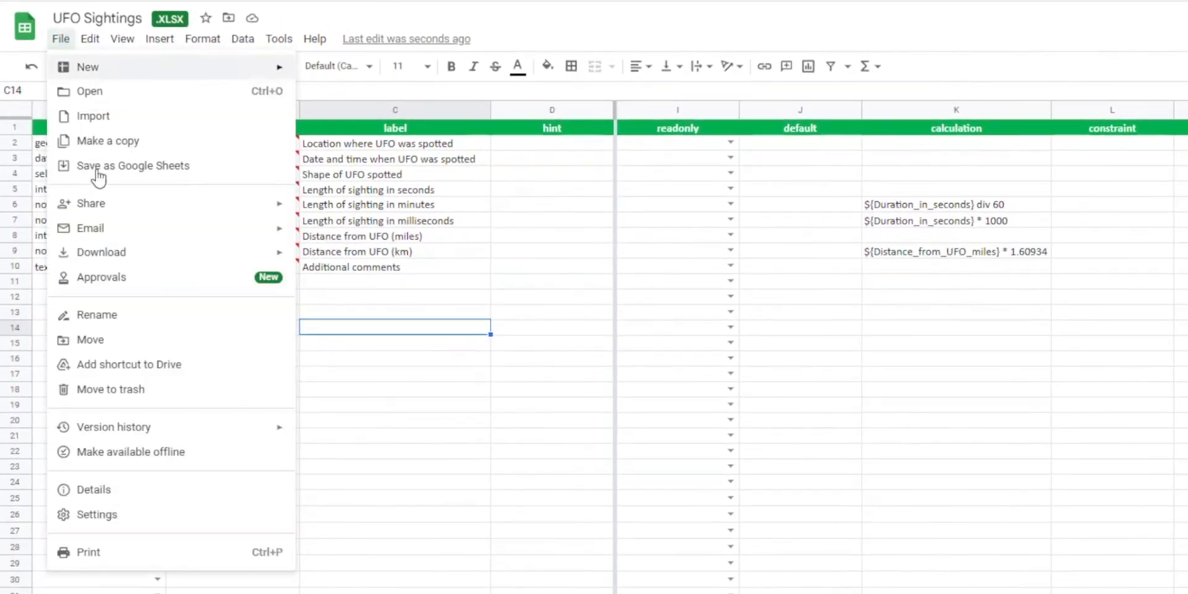
{"action": "mouse_move", "coordinate": [111, 252]}
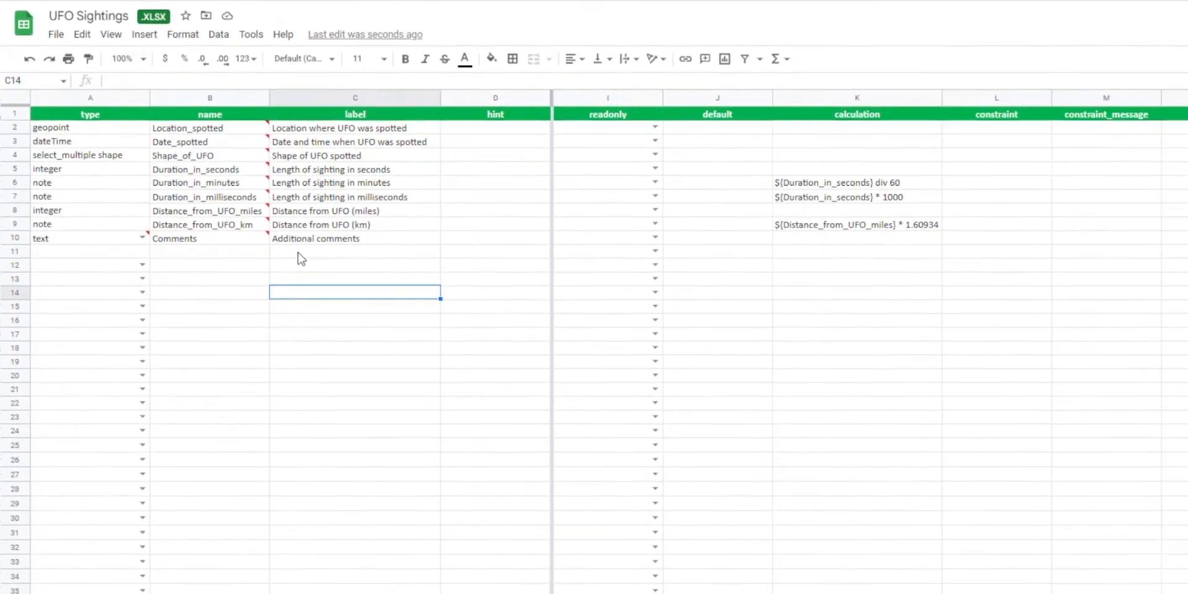
{"action": "key", "text": "alt+Tab"}
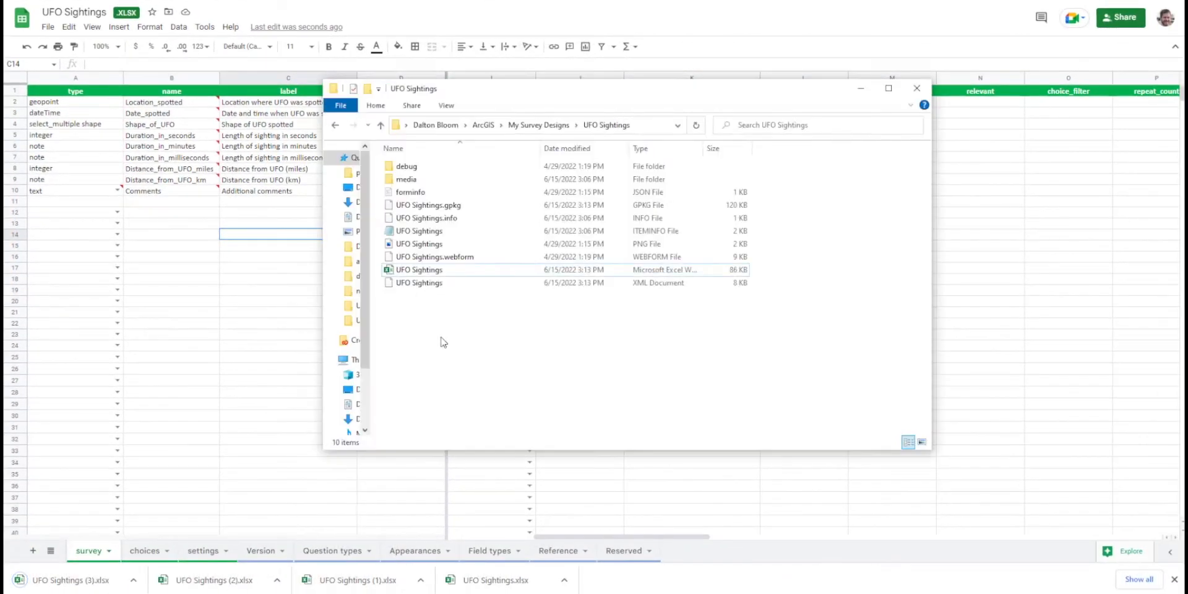
{"action": "left_click", "coordinate": [447, 272]}
{"action": "key", "text": "Delete"}
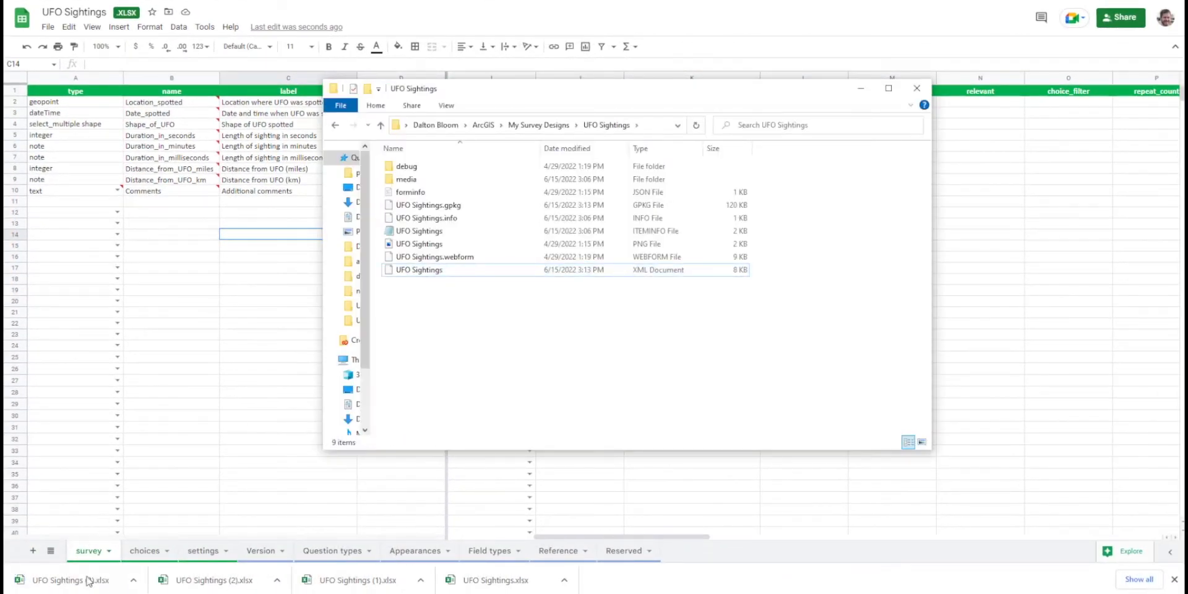
{"action": "left_click_drag", "start_coordinate": [89, 580], "coordinate": [456, 308]}
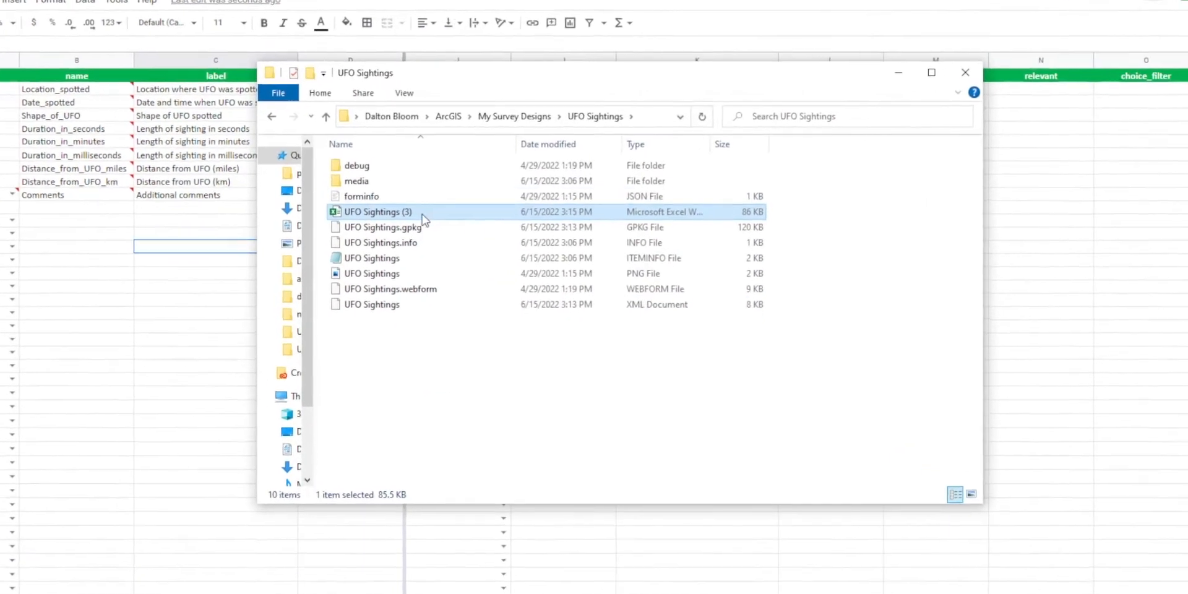
Rename the newly added workbook in the survey folder to UFO Sightings.
{"action": "key", "text": "F2"}
{"action": "left_click", "coordinate": [427, 213]}
{"action": "key", "text": "BackSpace"}
{"action": "key", "text": "BackSpace"}
{"action": "key", "text": "BackSpace"}
{"action": "key", "text": "BackSpace"}
{"action": "left_click", "coordinate": [461, 394]}
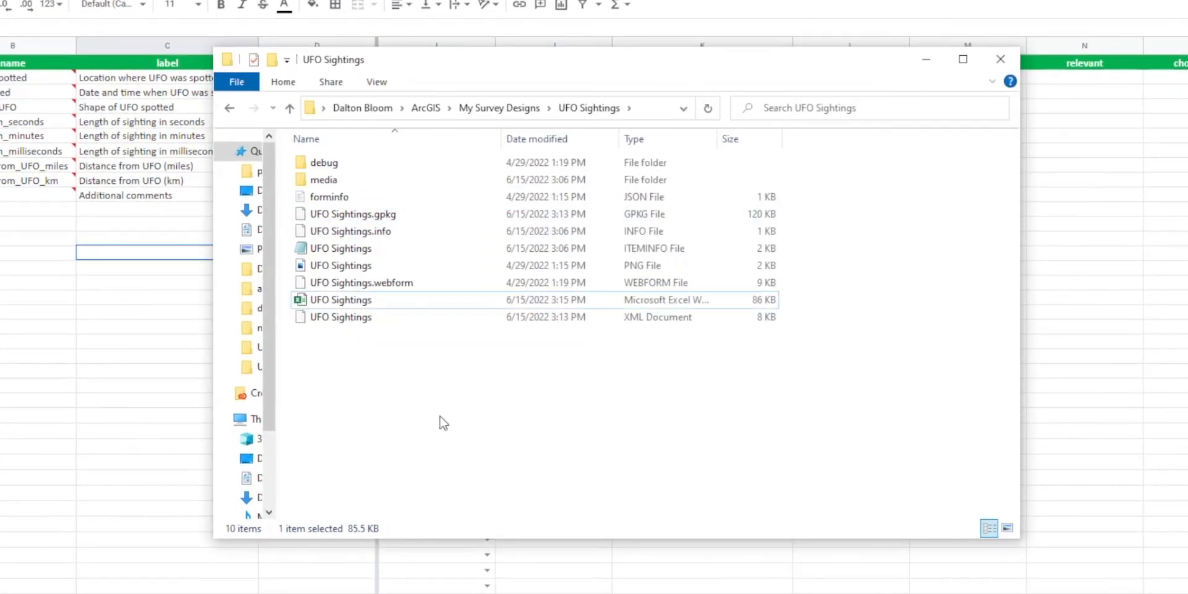
Switch to Survey123 Connect and enter a sighting length of 566 seconds in the form preview.
{"action": "key", "text": "alt+Tab"}
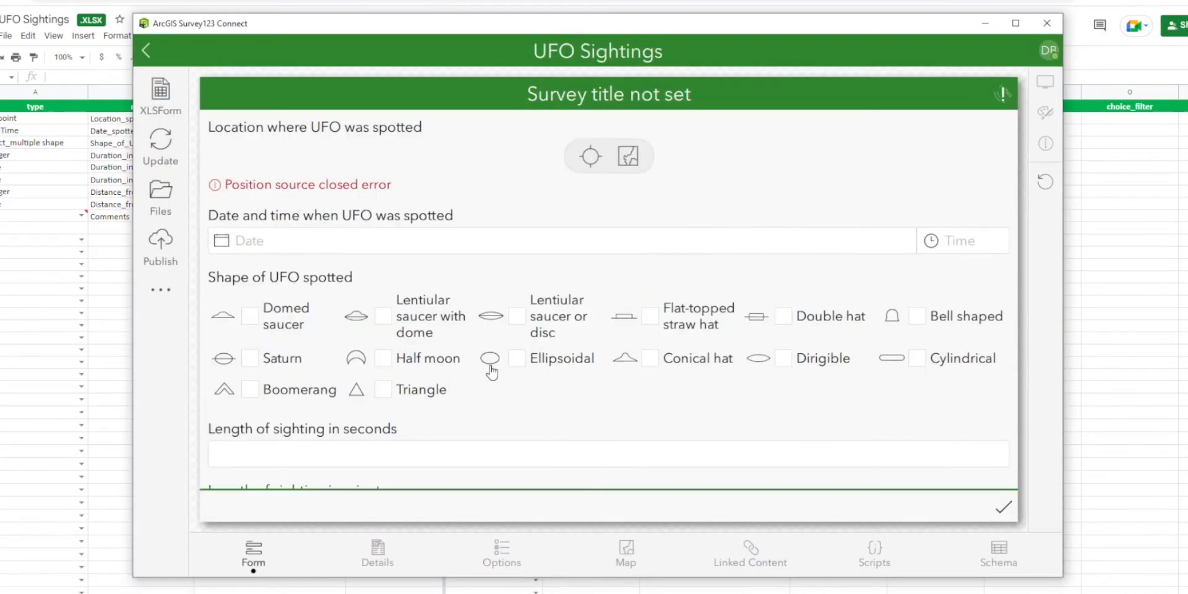
{"action": "scroll", "coordinate": [491, 372], "scroll_direction": "down", "scroll_amount": 3}
{"action": "left_click", "coordinate": [436, 235]}
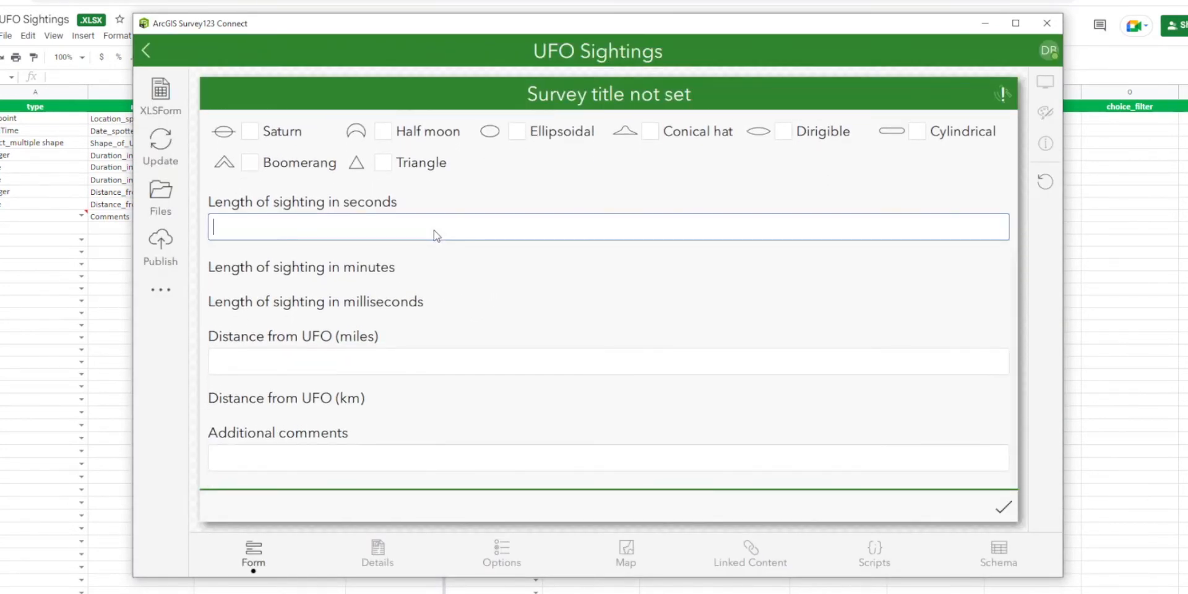
{"action": "type", "text": "566"}
{"action": "key", "text": "Tab"}
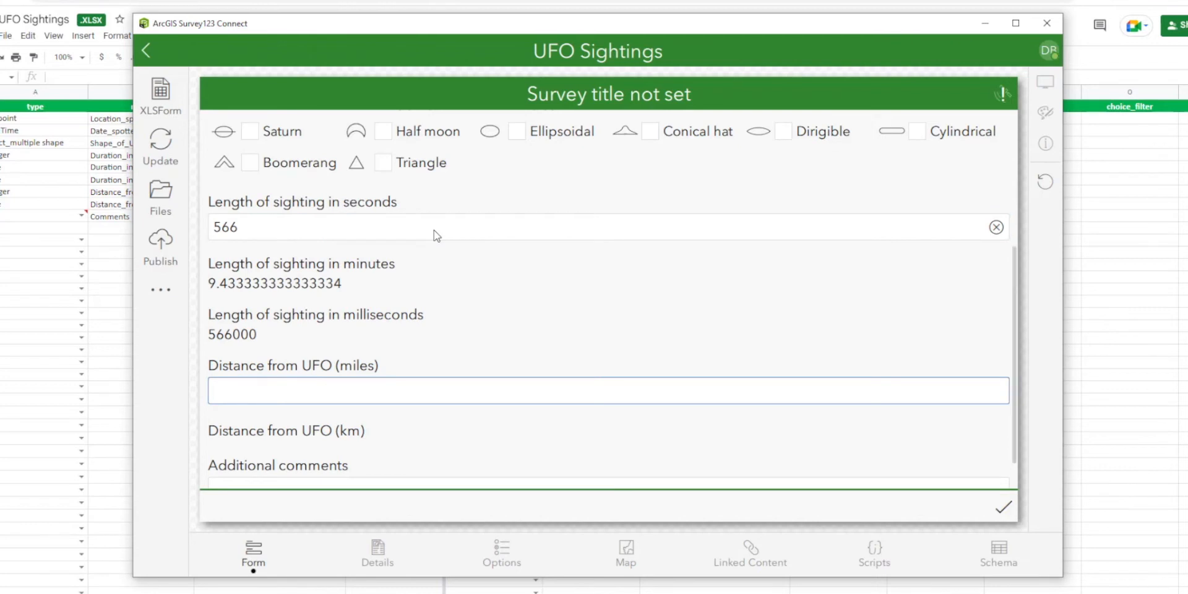
Test the kilometre calculation in the form preview with UFO distances of 15 and 12 miles.
{"action": "type", "text": "15"}
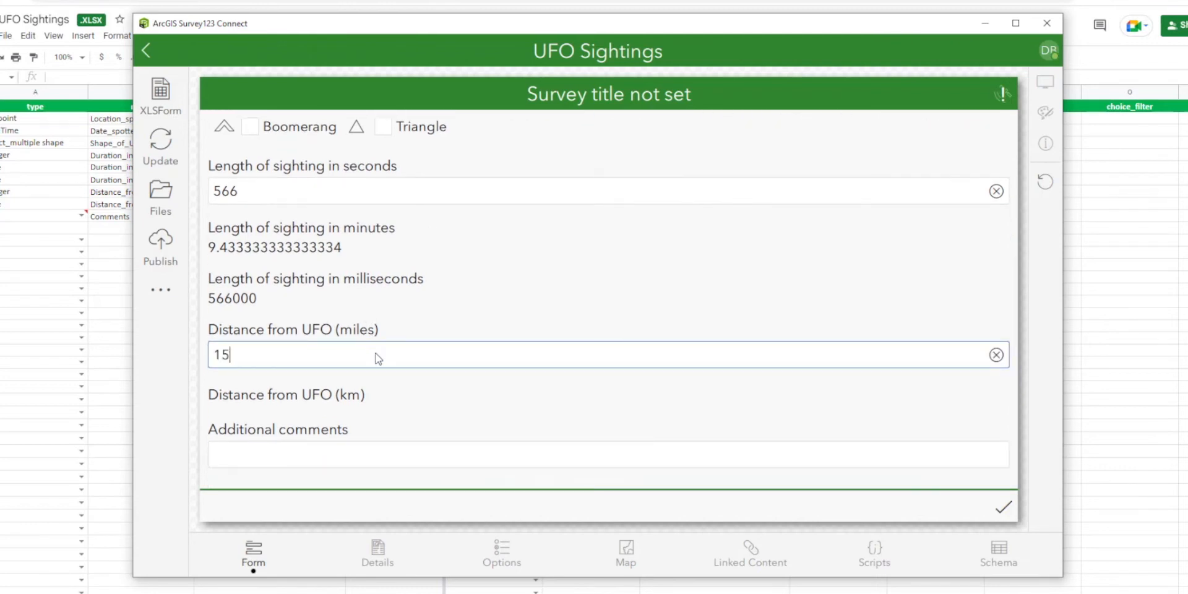
{"action": "key", "text": "Tab"}
{"action": "left_click_drag", "start_coordinate": [243, 348], "coordinate": [223, 353]}
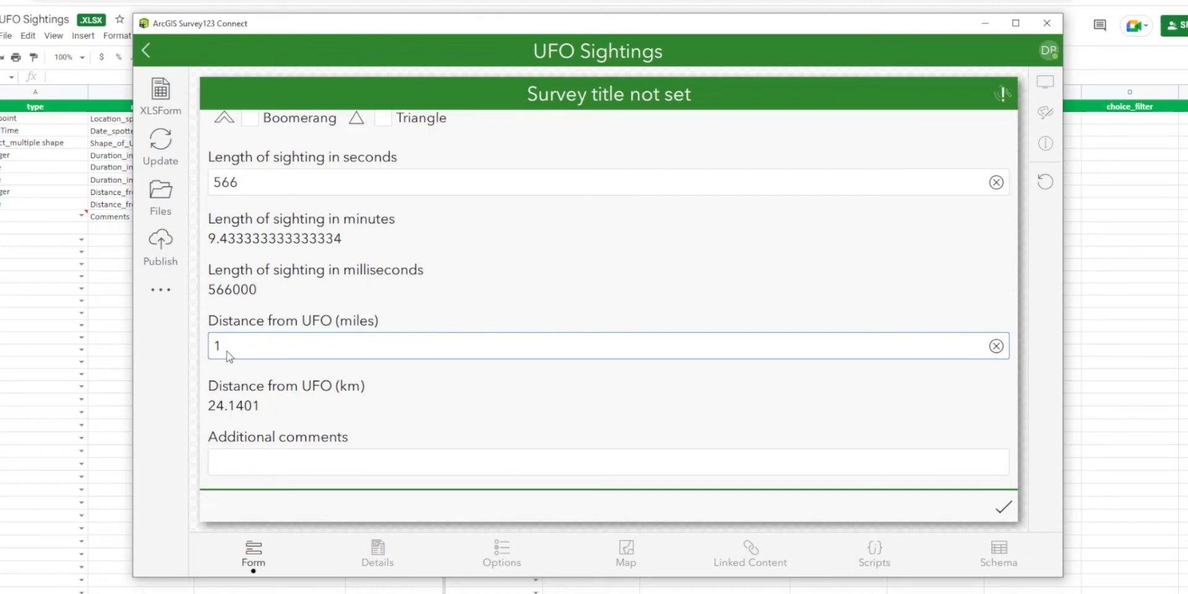
{"action": "type", "text": "2"}
{"action": "key", "text": "Tab"}
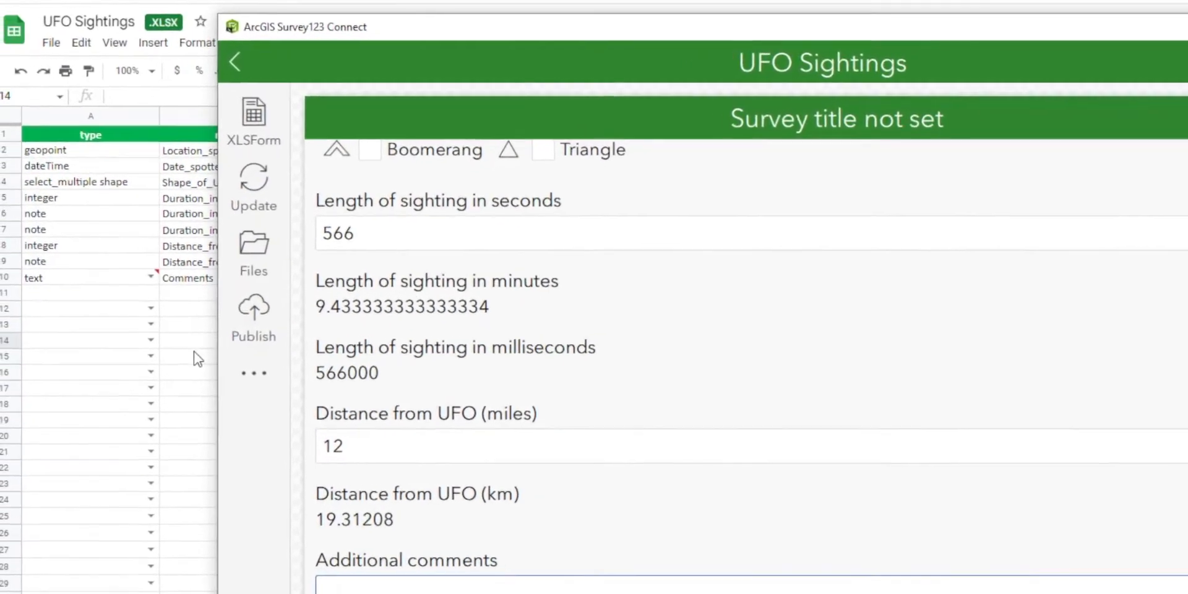
Back in Google Sheets, add a question in row 11 named Clarity_of_sighting with the label "Clarity of UFO sighting".
{"action": "left_click", "coordinate": [195, 351]}
{"action": "left_click", "coordinate": [114, 295]}
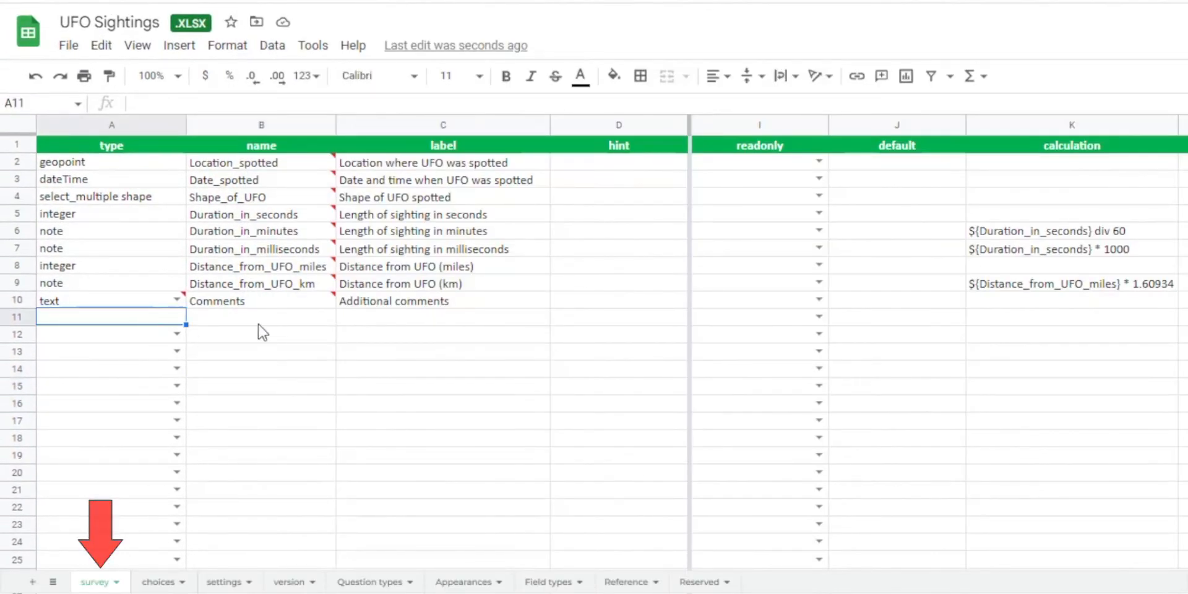
{"action": "left_click", "coordinate": [260, 324]}
{"action": "type", "text": "Clarity_of_sighting"}
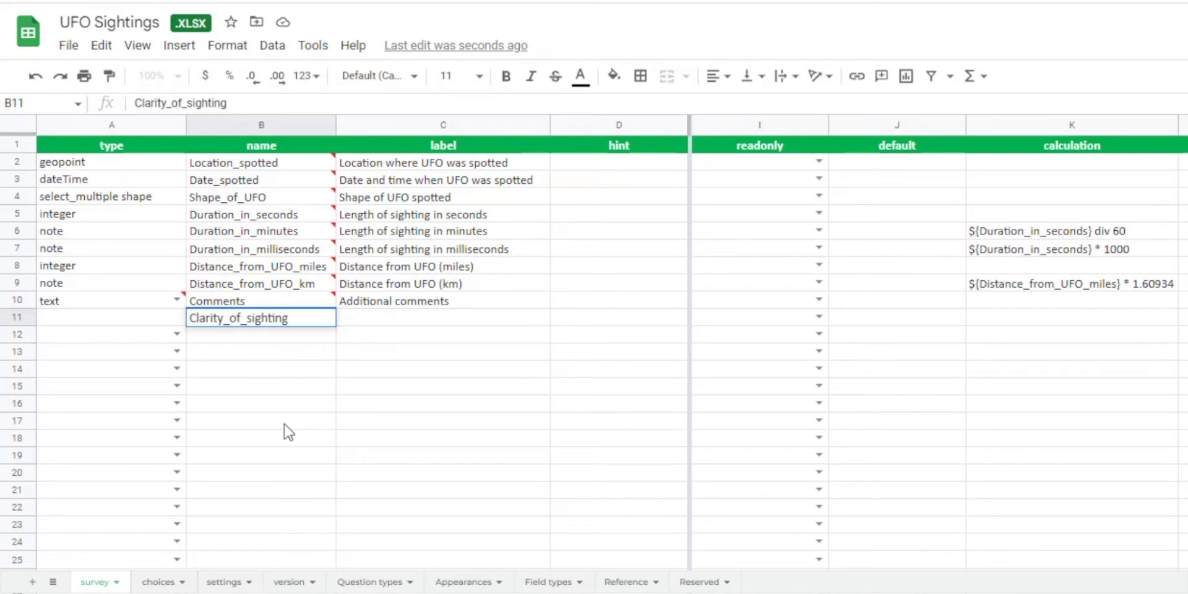
{"action": "key", "text": "Tab"}
{"action": "type", "text": "C"}
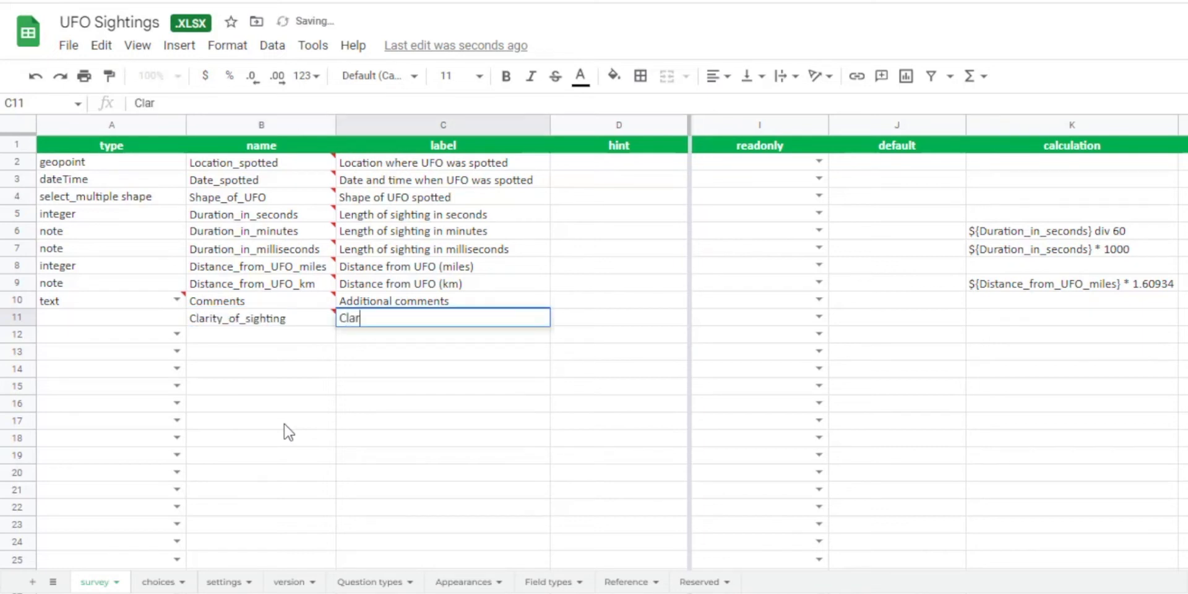
{"action": "type", "text": "larity of UF"}
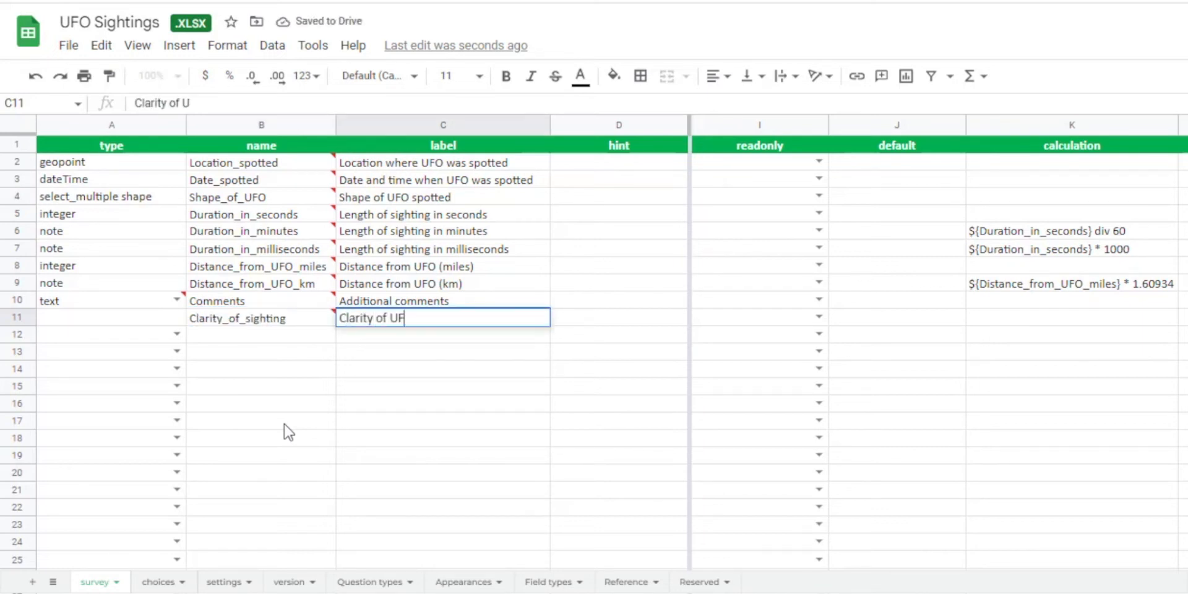
{"action": "type", "text": "O sighting"}
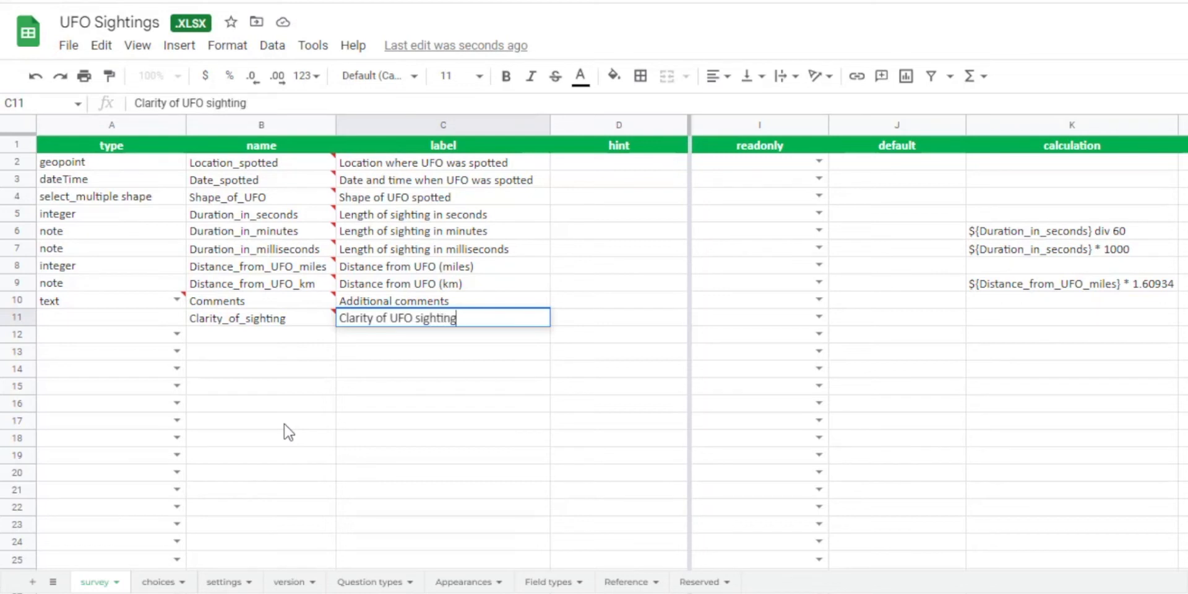
{"action": "left_click", "coordinate": [399, 377]}
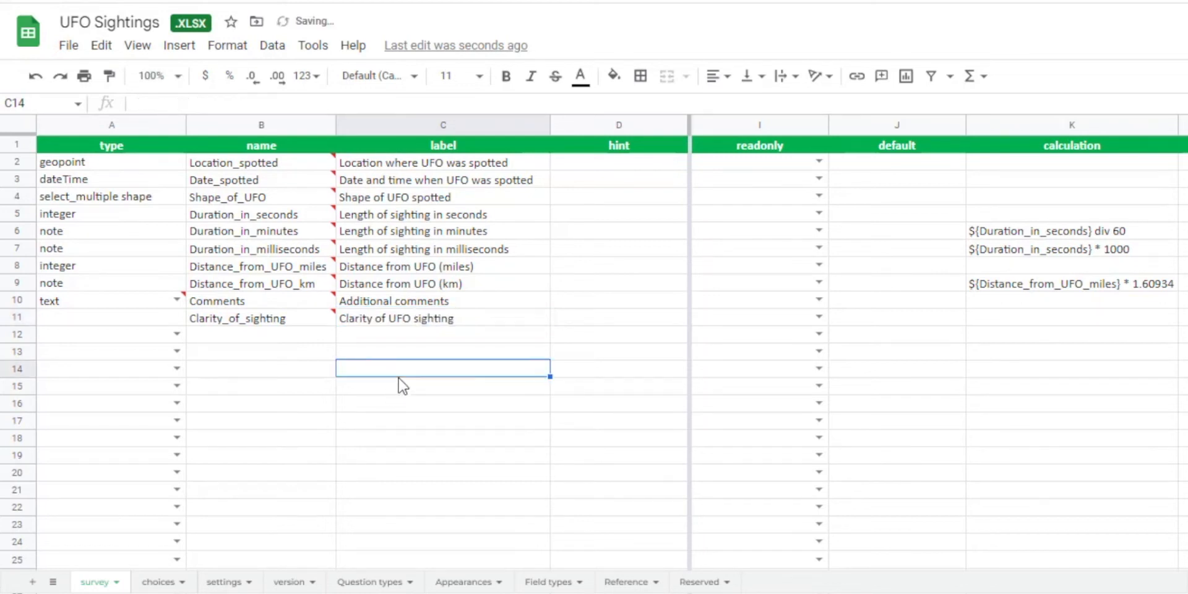
Set the type of the Clarity_of_sighting question to select_one.
{"action": "left_click", "coordinate": [150, 321]}
{"action": "type", "text": "sele"}
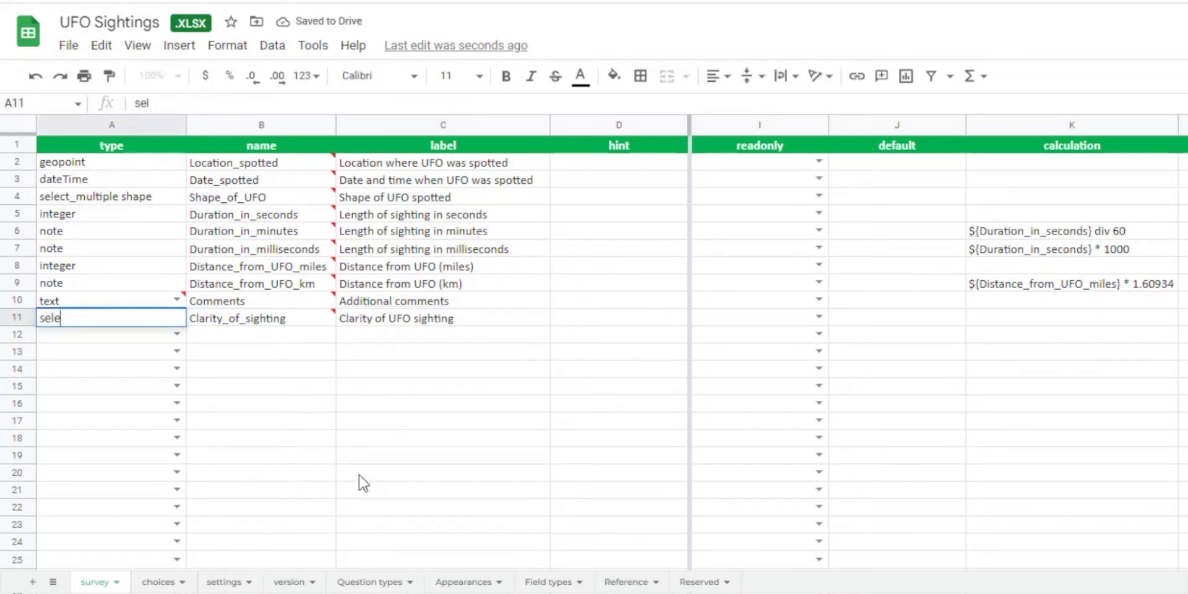
{"action": "type", "text": "ct_one"}
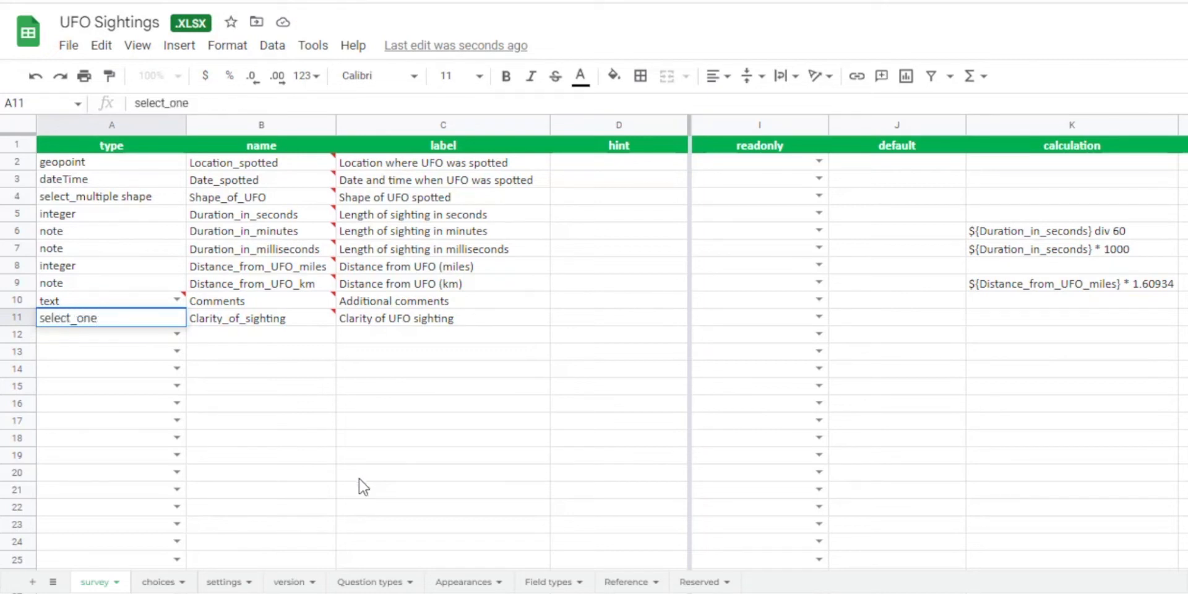
{"action": "left_click", "coordinate": [302, 401]}
Paste the clarity list into rows 17 to 21 of the choices sheet, with five options from Nearly invisible to Crystal clear.
{"action": "left_click", "coordinate": [129, 321]}
{"action": "key", "text": "ctrl+shift+Page_Down"}
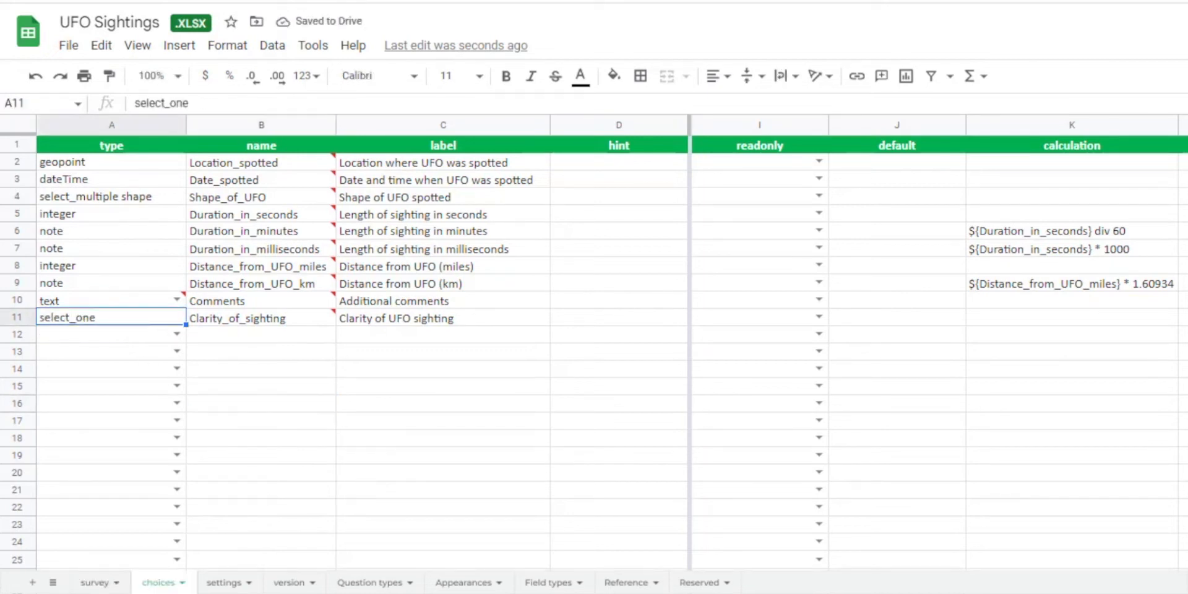
{"action": "left_click", "coordinate": [96, 420]}
{"action": "type", "text": "clarity\tNearly_invisible\tNearly invisible clarity\tVery_distorted_visual\tVery distorted visual clarity\tPartially_distorted_visual\tPartially distorted visual clarity\tMostly_clear\tMostly clear clarity\tCrystal_clear\tCrystal clear"}
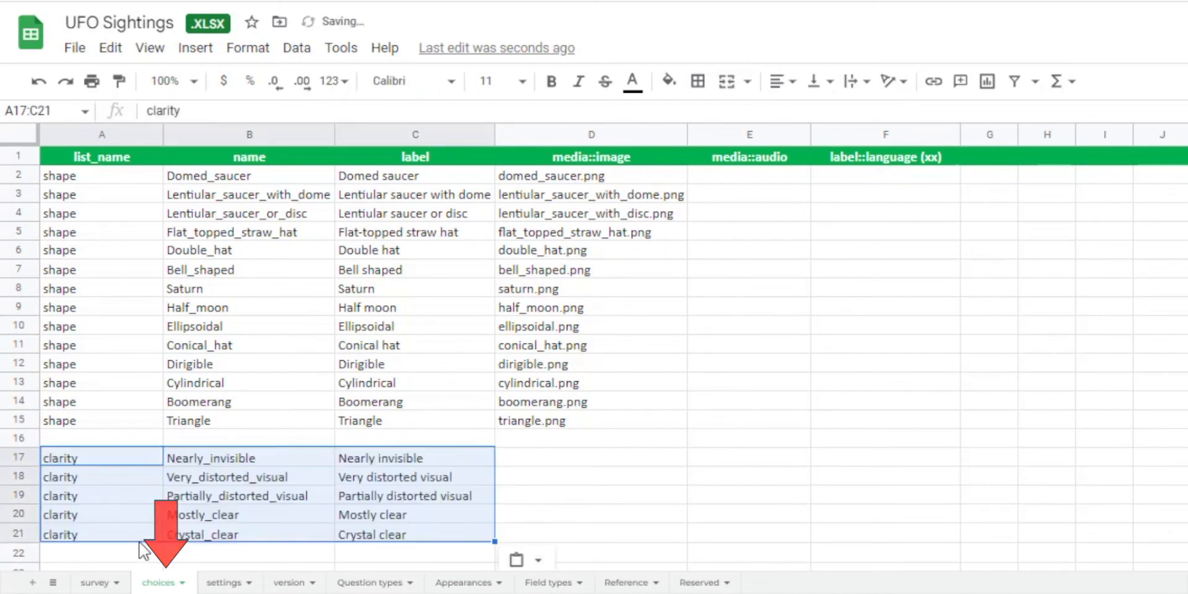
{"action": "left_click", "coordinate": [164, 548]}
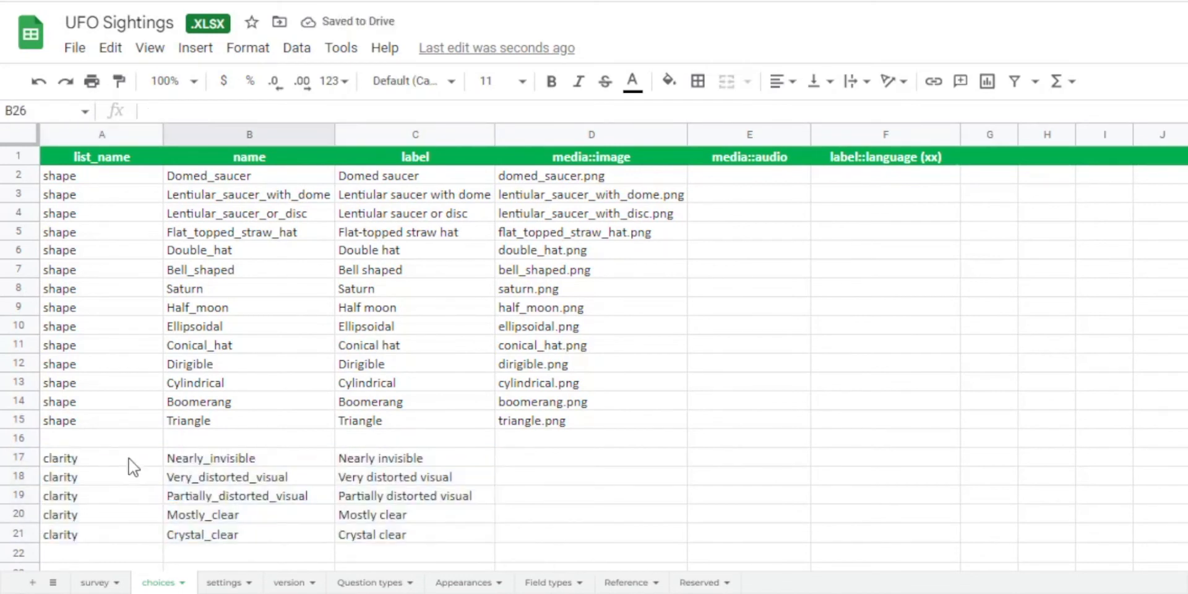
{"action": "left_click", "coordinate": [18, 458]}
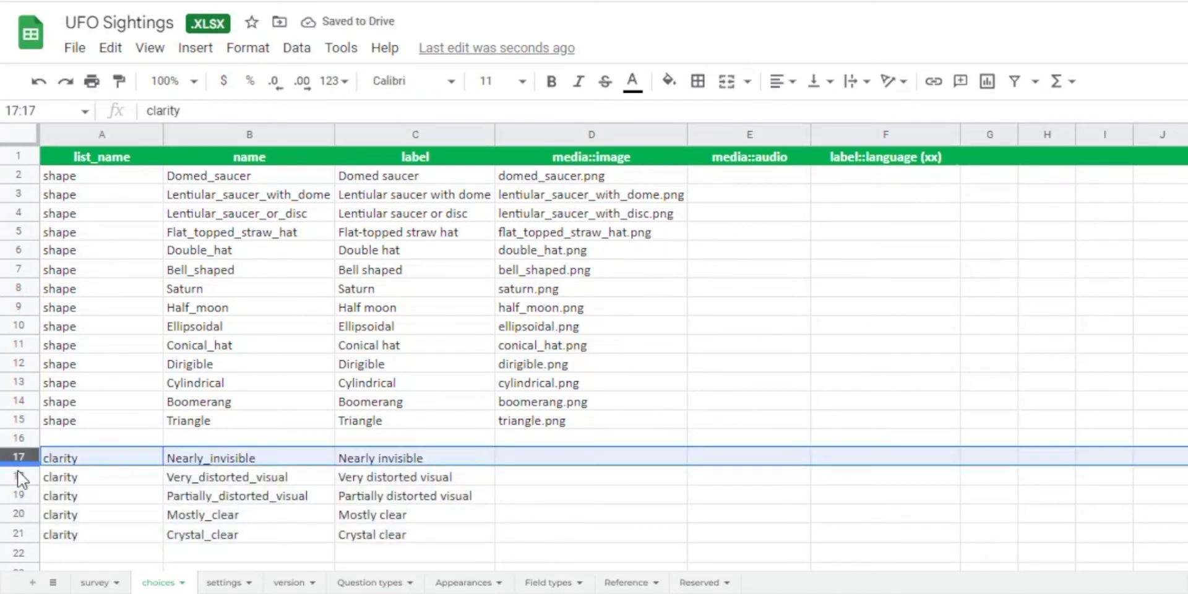
{"action": "left_click", "coordinate": [23, 536]}
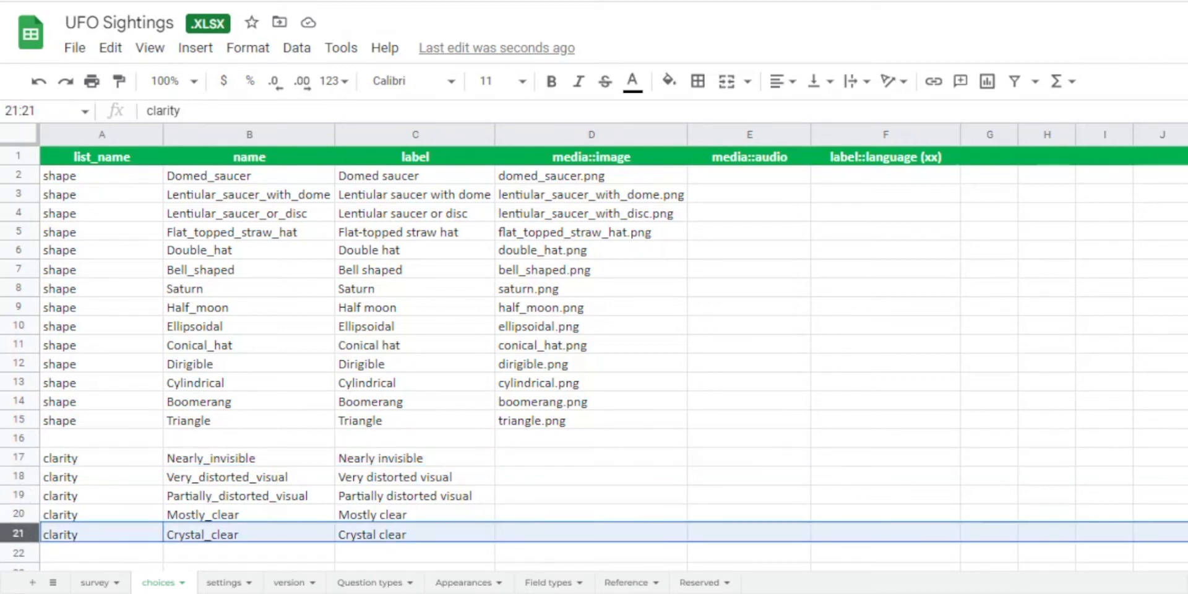
{"action": "left_click", "coordinate": [249, 590]}
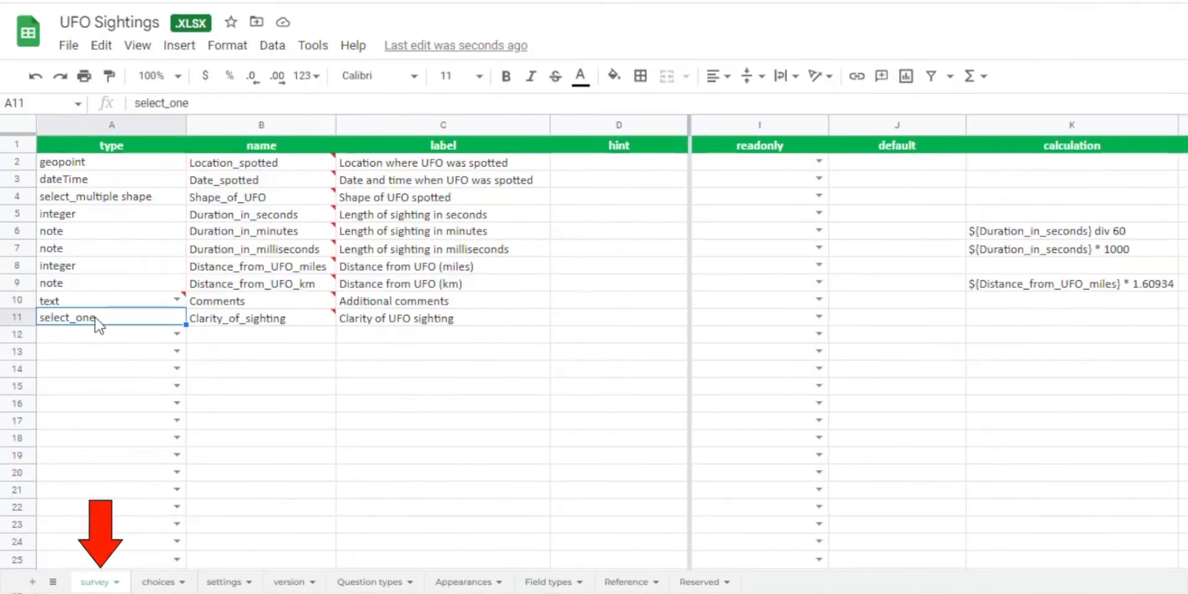
On the survey sheet, complete the type of the Clarity_of_sighting question as "select_one clarity".
{"action": "double_click", "coordinate": [117, 318]}
{"action": "type", "text": "cla"}
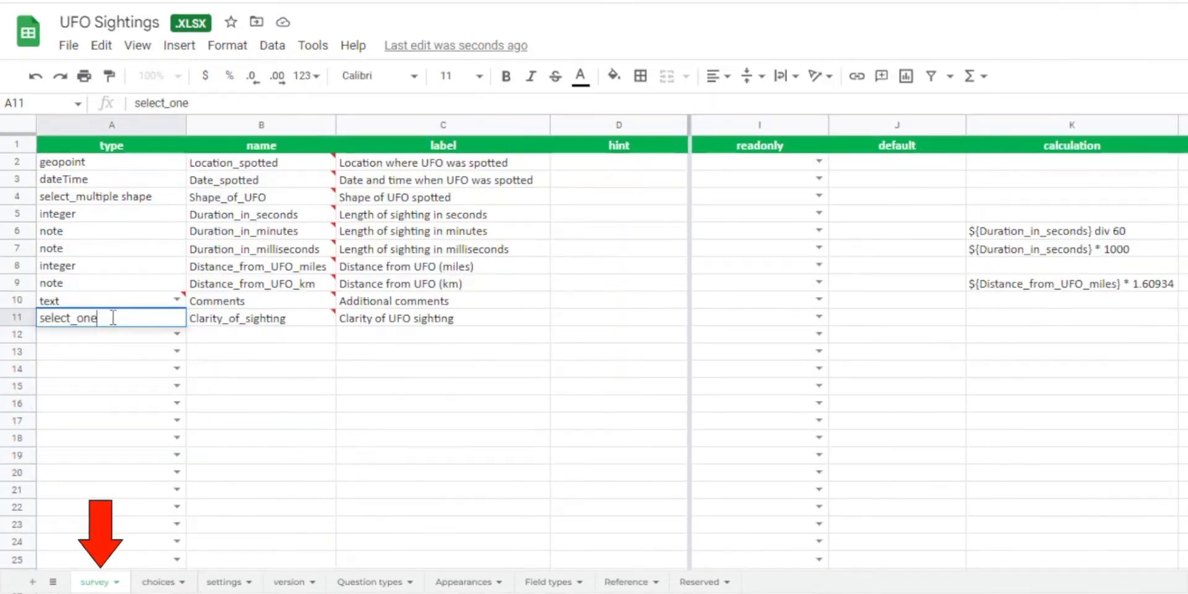
{"action": "type", "text": "rity"}
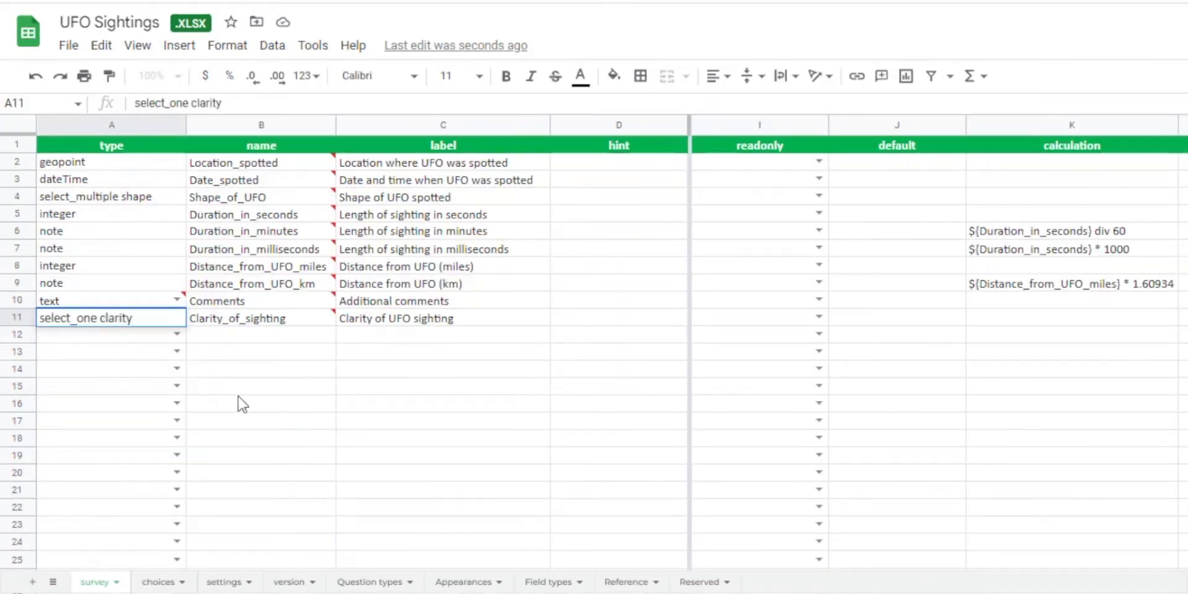
{"action": "left_click", "coordinate": [270, 359]}
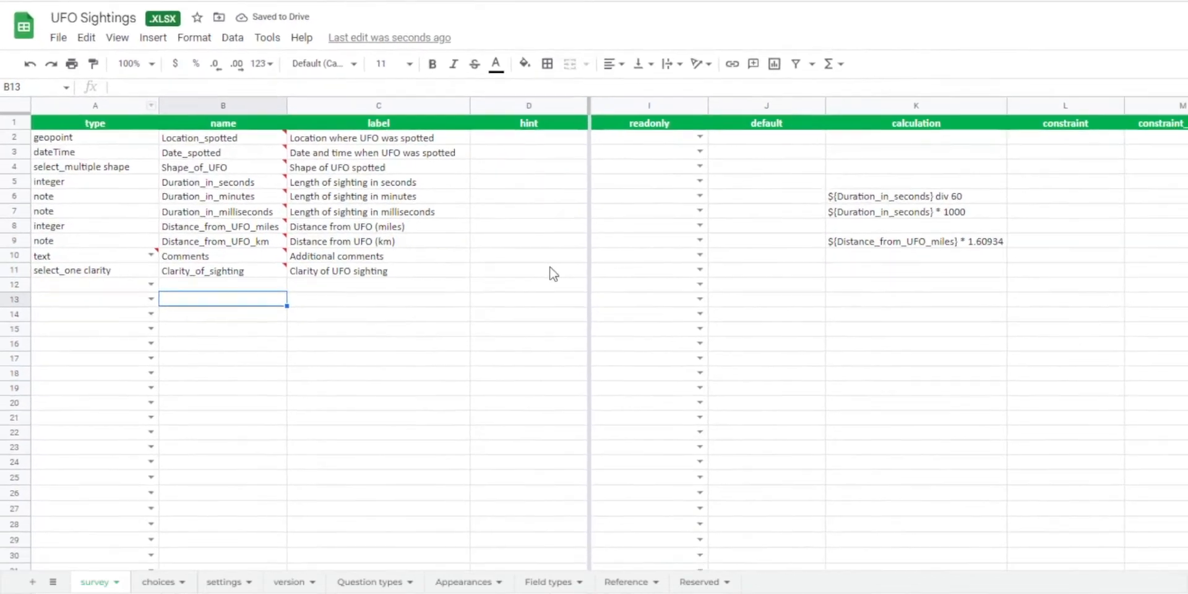
Copy the compact appearance from the Shape_of_UFO question to the Clarity_of_sighting question in row 11.
{"action": "left_click", "coordinate": [660, 219]}
{"action": "scroll", "coordinate": [656, 239], "scroll_direction": "left", "scroll_amount": 5}
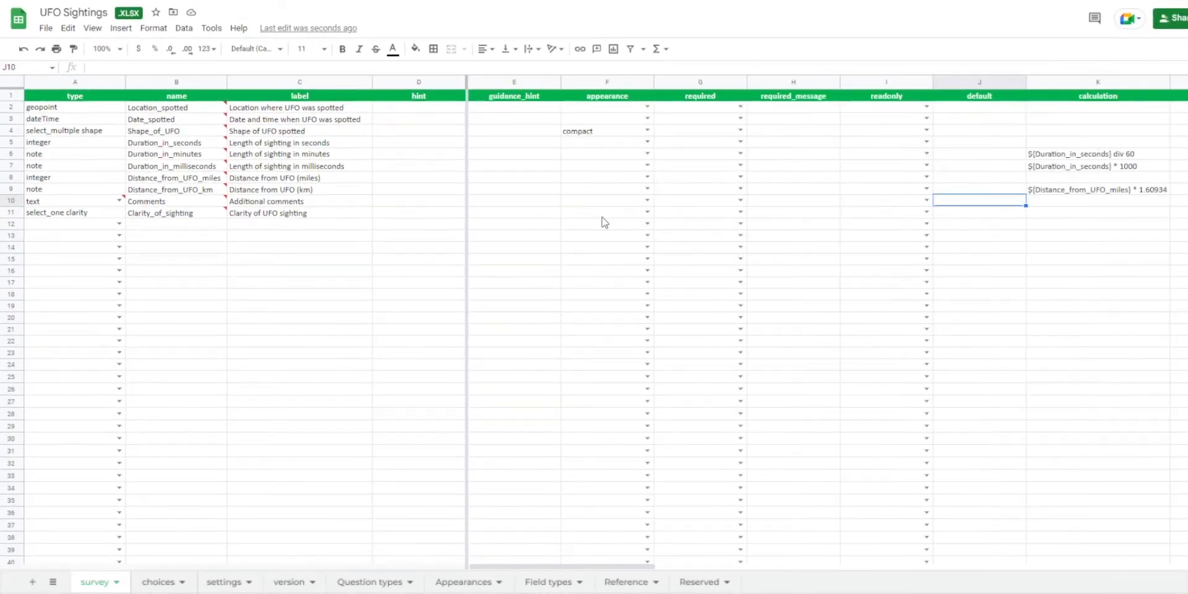
{"action": "left_click", "coordinate": [587, 132]}
{"action": "key", "text": "ctrl+c"}
{"action": "left_click", "coordinate": [85, 214]}
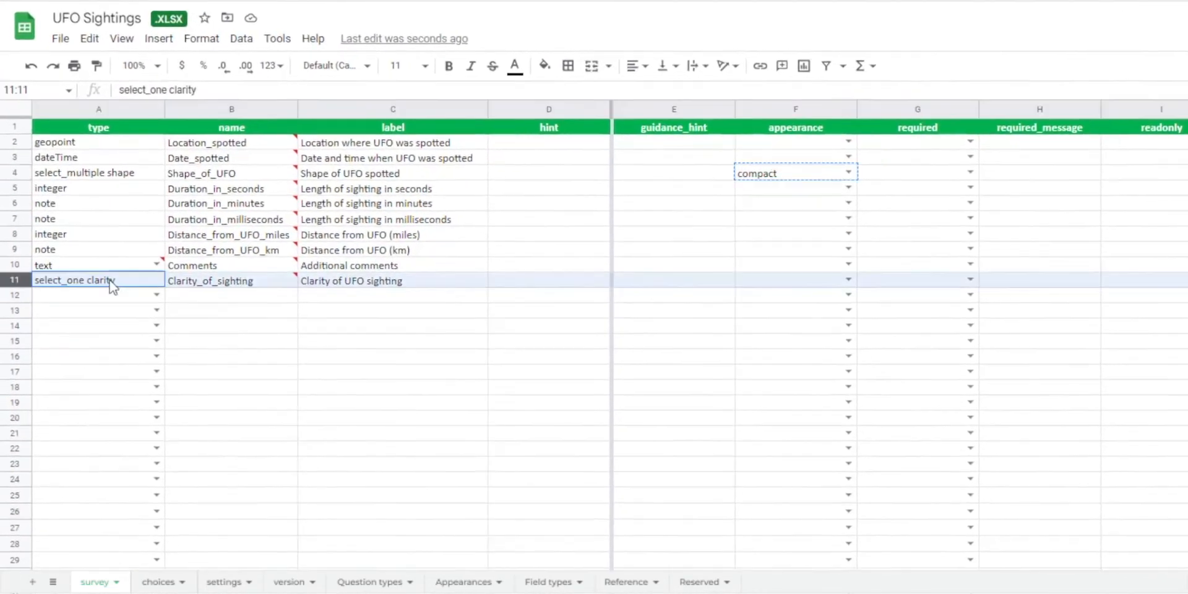
{"action": "left_click", "coordinate": [785, 283]}
{"action": "key", "text": "ctrl+v"}
{"action": "left_click", "coordinate": [700, 320]}
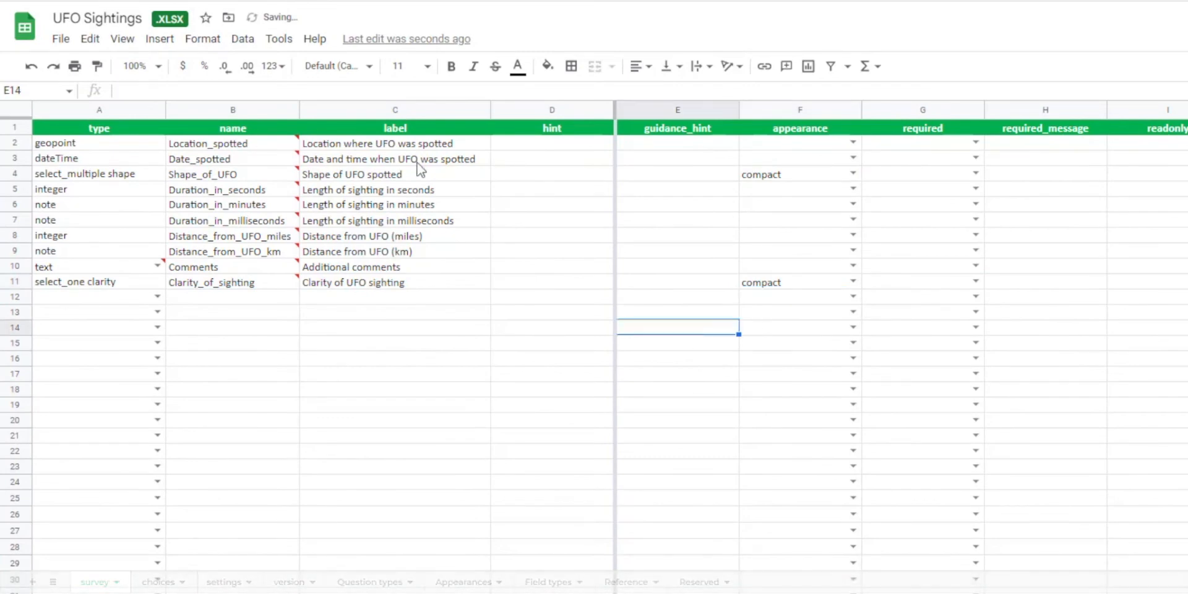
Download the spreadsheet as an Excel file and replace the old workbook in the UFO Sightings survey folder with it.
{"action": "left_click", "coordinate": [61, 43]}
{"action": "mouse_move", "coordinate": [162, 258]}
{"action": "left_click", "coordinate": [365, 259]}
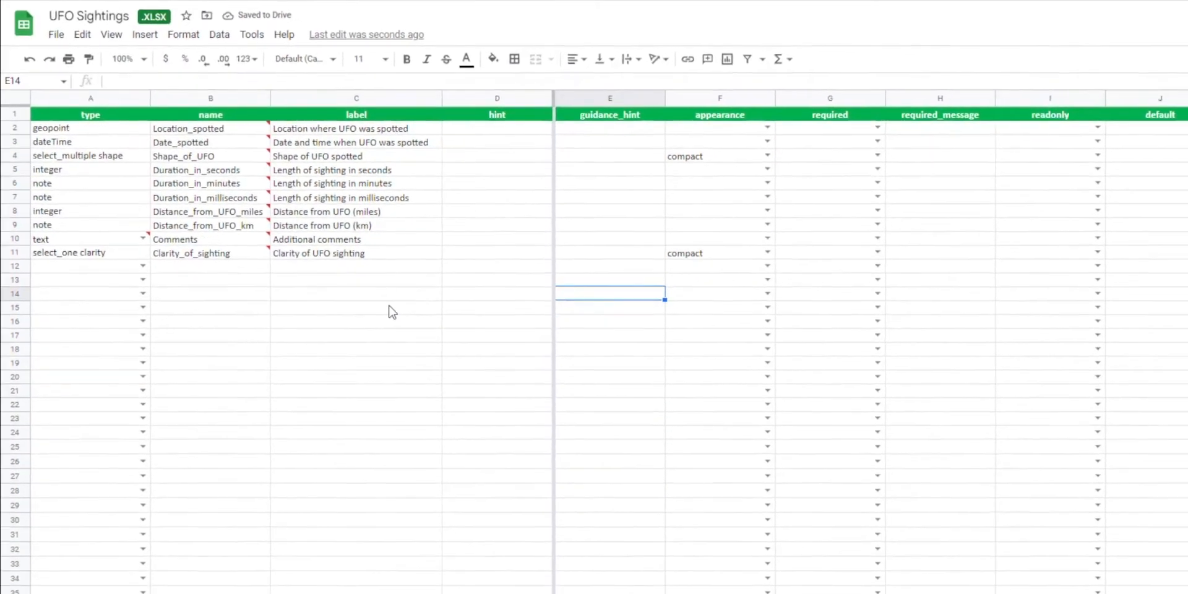
{"action": "left_click", "coordinate": [504, 272]}
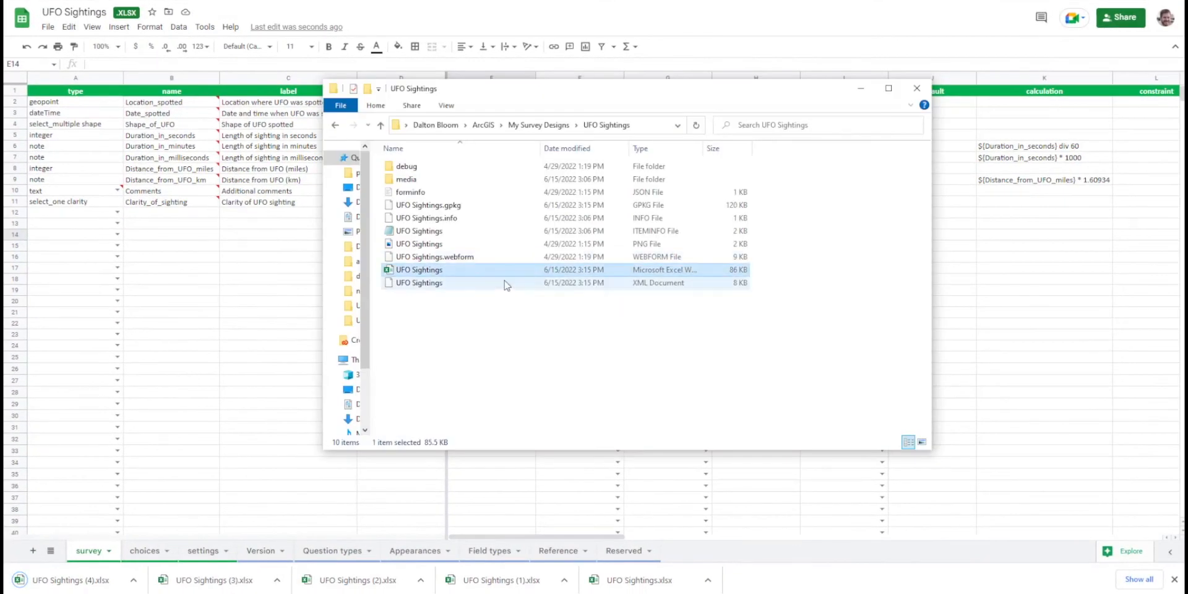
{"action": "key", "text": "Delete"}
{"action": "left_click_drag", "start_coordinate": [89, 587], "coordinate": [475, 297]}
{"action": "key", "text": "alt+Tab"}
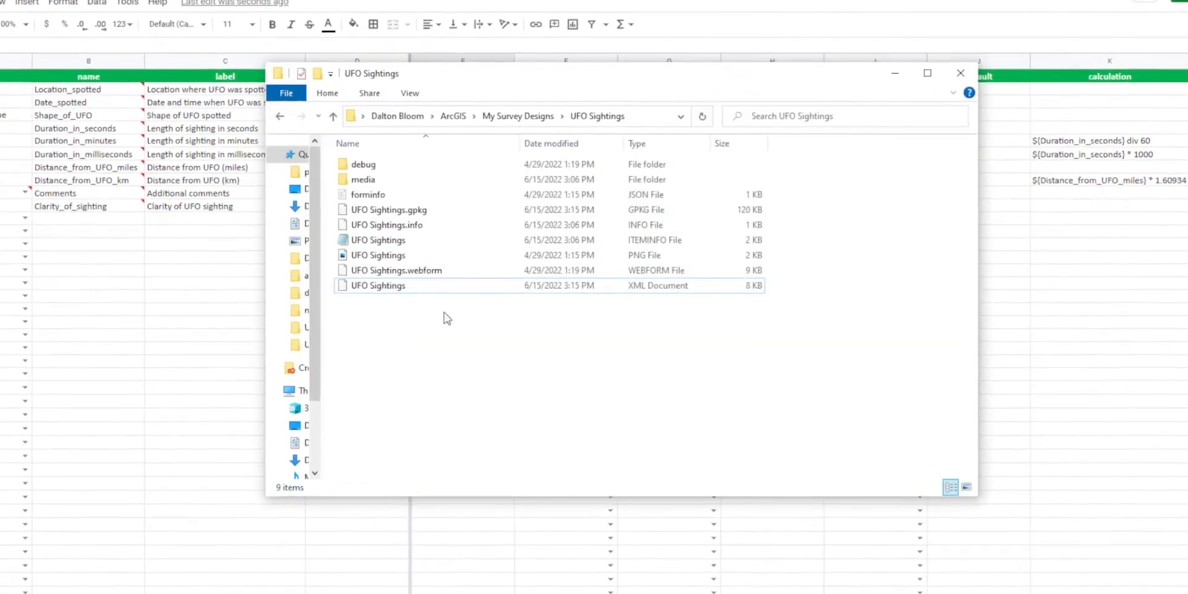
Rename the new Excel workbook in the survey folder to UFO Sightings.
{"action": "left_click", "coordinate": [484, 207]}
{"action": "key", "text": "F2"}
{"action": "key", "text": "End"}
{"action": "key", "text": "BackSpace"}
{"action": "key", "text": "BackSpace"}
{"action": "key", "text": "BackSpace"}
{"action": "key", "text": "BackSpace"}
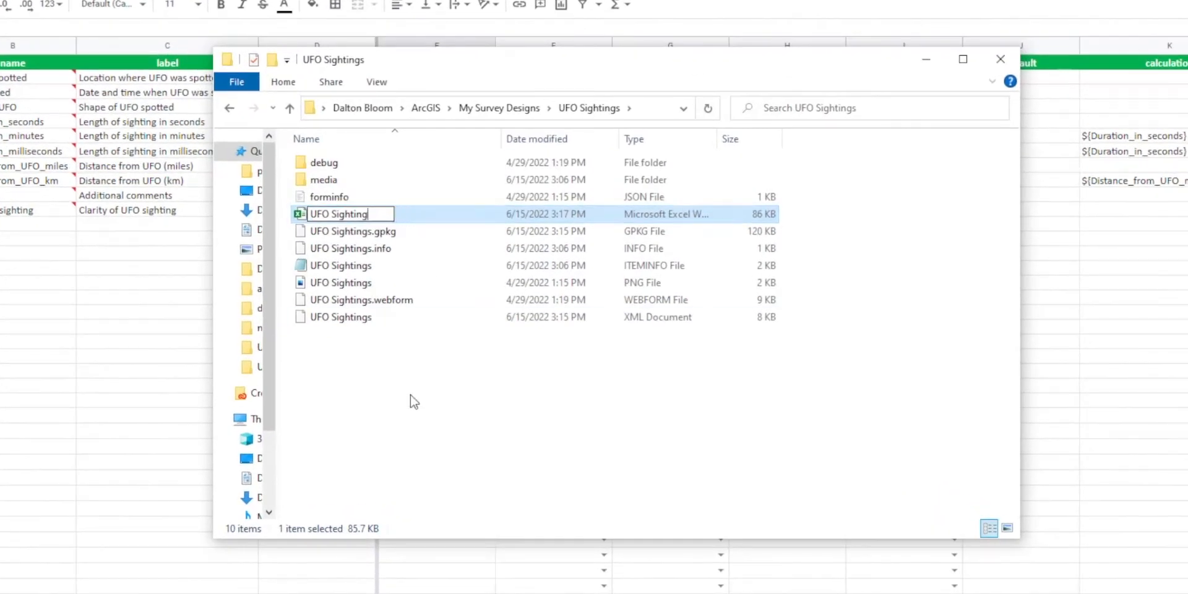
{"action": "key", "text": "Return"}
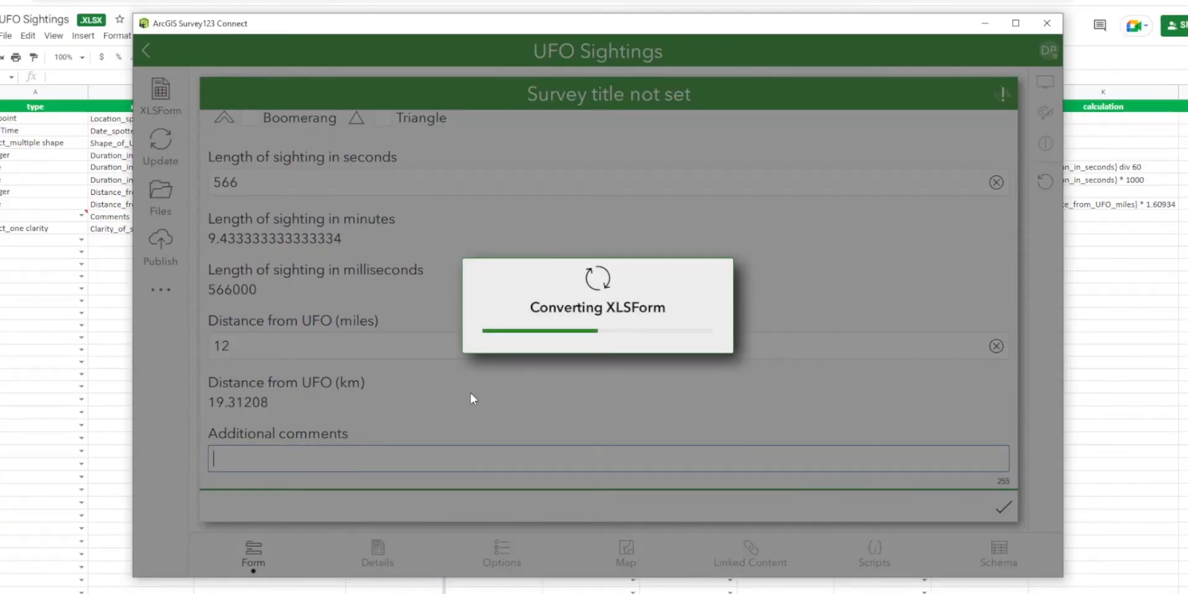
In Survey123 Connect, test the clarity question in the form preview by choosing each option from Very distorted visual through Crystal clear.
{"action": "scroll", "coordinate": [470, 384], "scroll_direction": "down", "scroll_amount": 5}
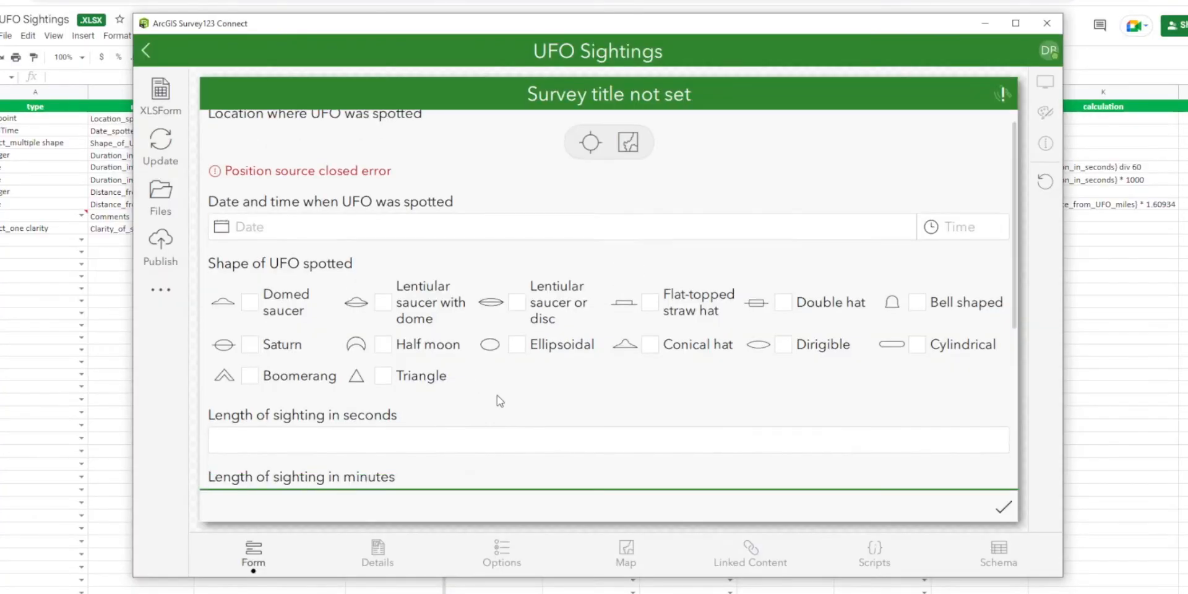
{"action": "scroll", "coordinate": [467, 357], "scroll_direction": "down", "scroll_amount": 2}
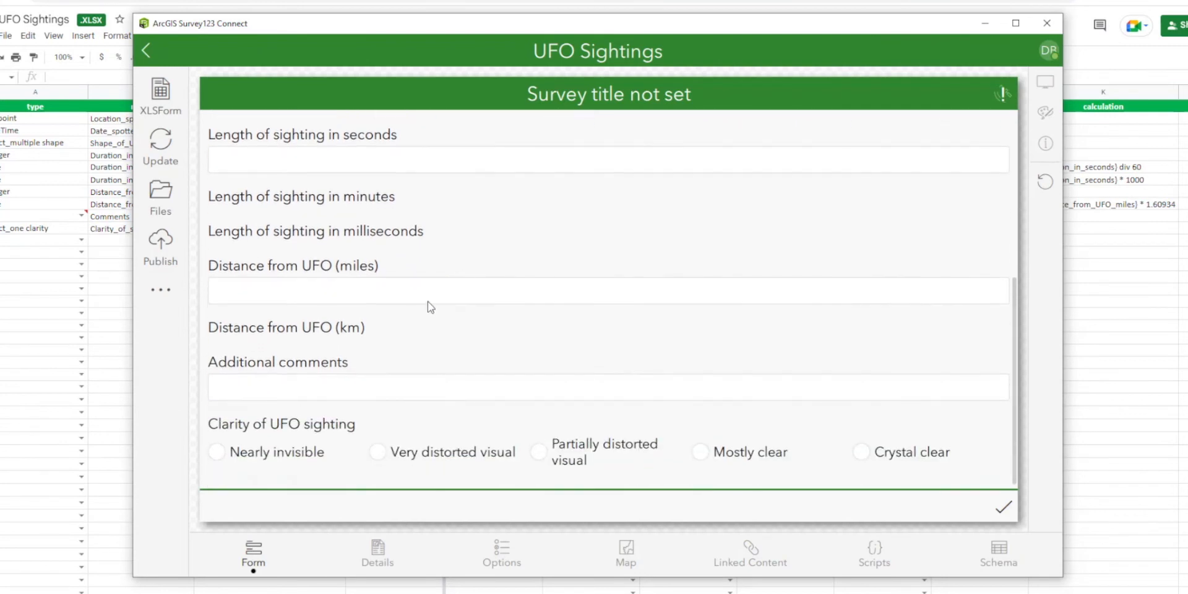
{"action": "left_click", "coordinate": [382, 458]}
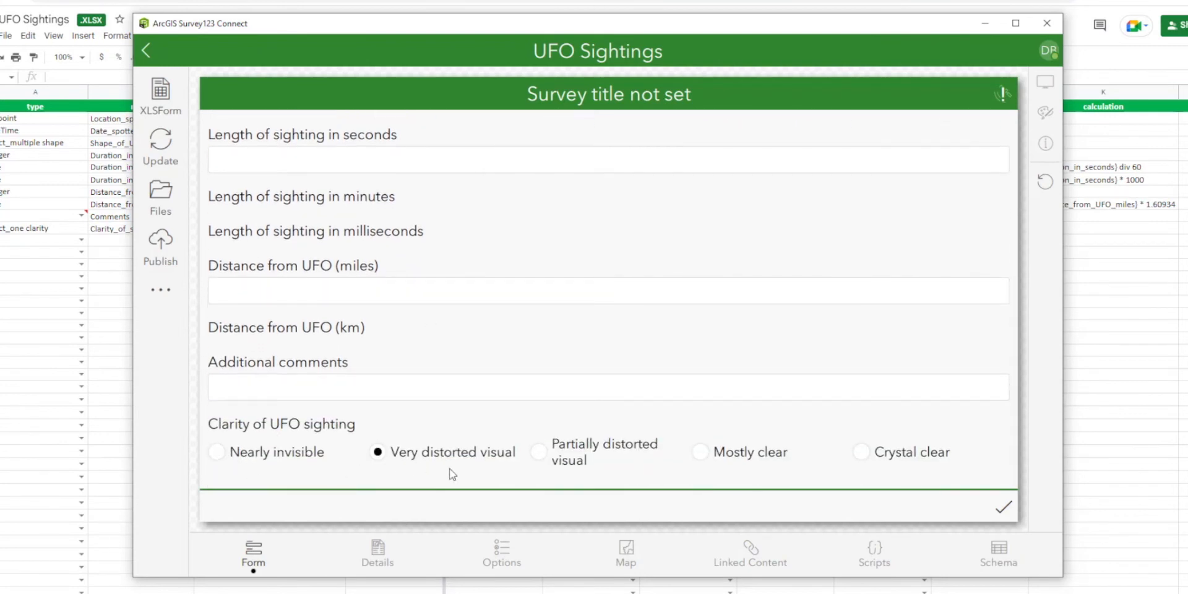
{"action": "left_click", "coordinate": [536, 456]}
{"action": "left_click", "coordinate": [701, 456]}
{"action": "left_click", "coordinate": [863, 454]}
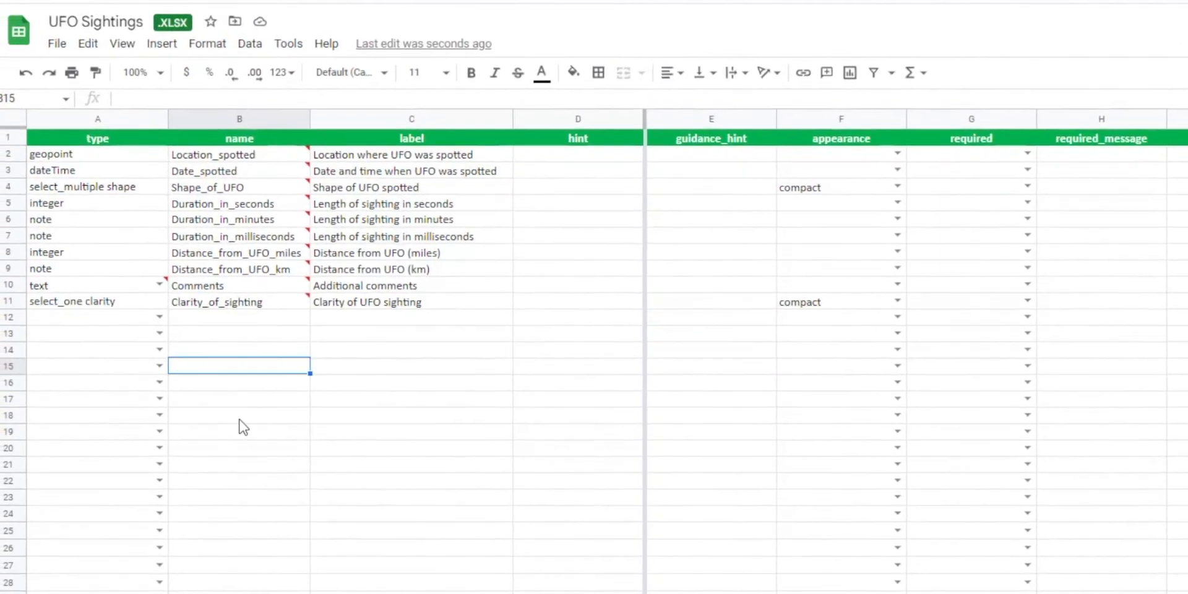
Back in Google Sheets, add a select_one question named Audio in row 12 of the survey sheet.
{"action": "left_click", "coordinate": [98, 317]}
{"action": "type", "text": "select_one"}
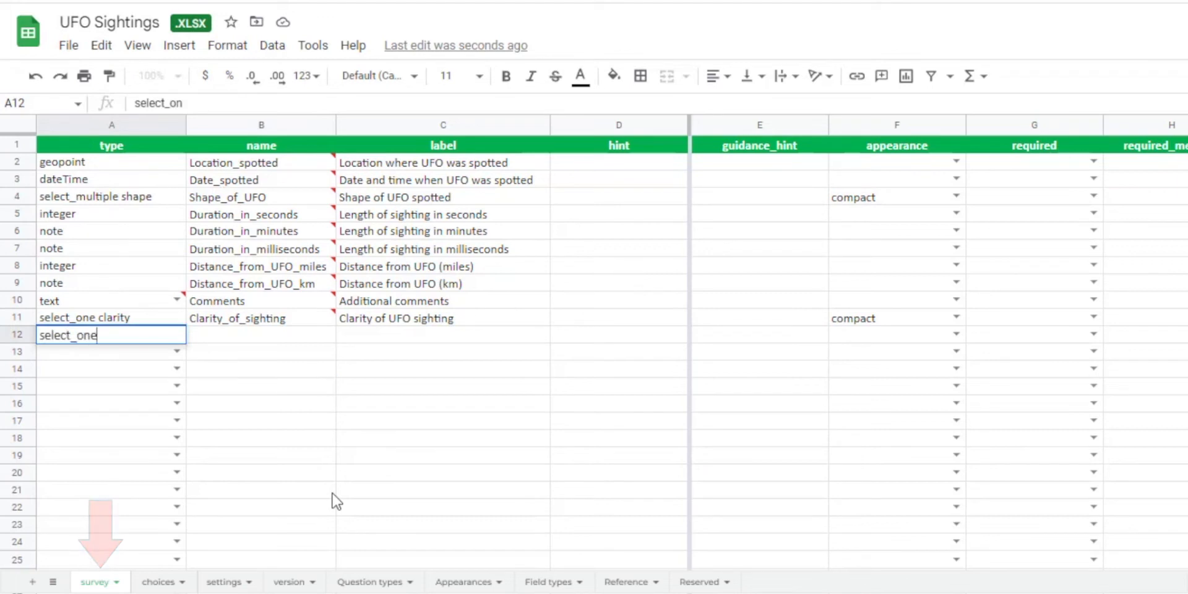
{"action": "key", "text": "Tab"}
{"action": "type", "text": "A"}
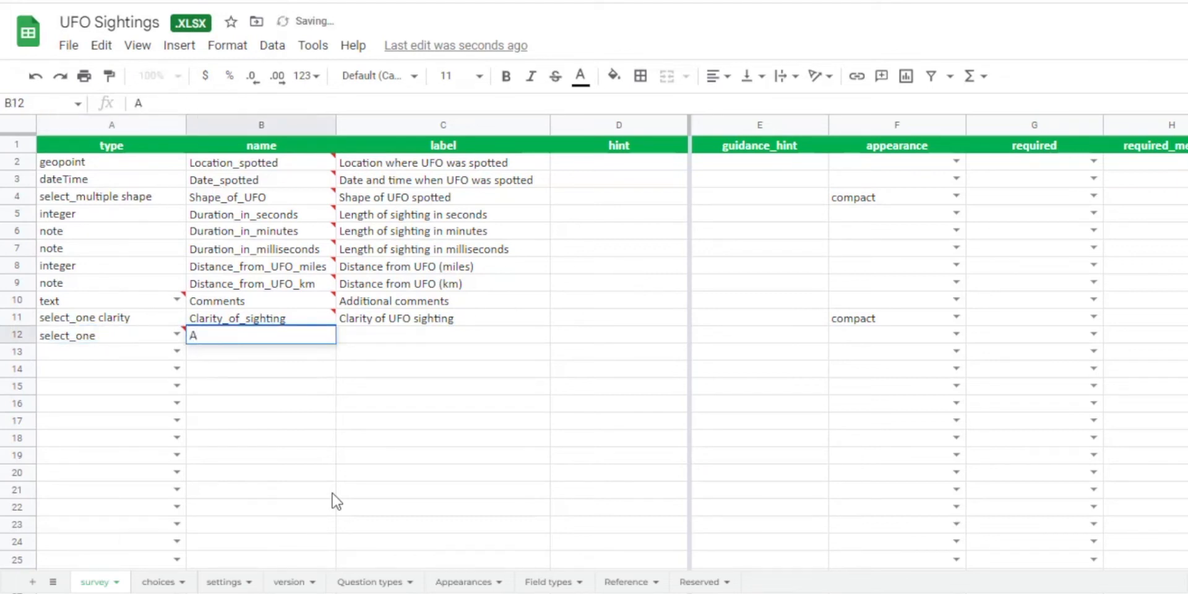
{"action": "key", "text": "Tab"}
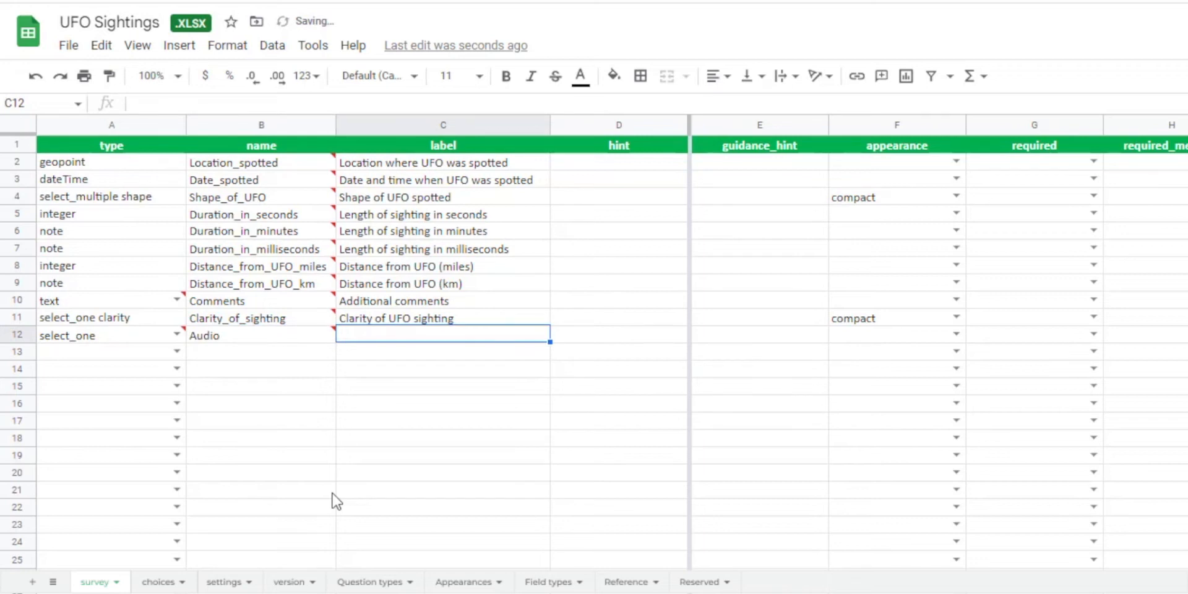
Rename the row 12 question to UFO_sound and give it a label beginning "What did UFO sound".
{"action": "key", "text": "Left"}
{"action": "type", "text": "U"}
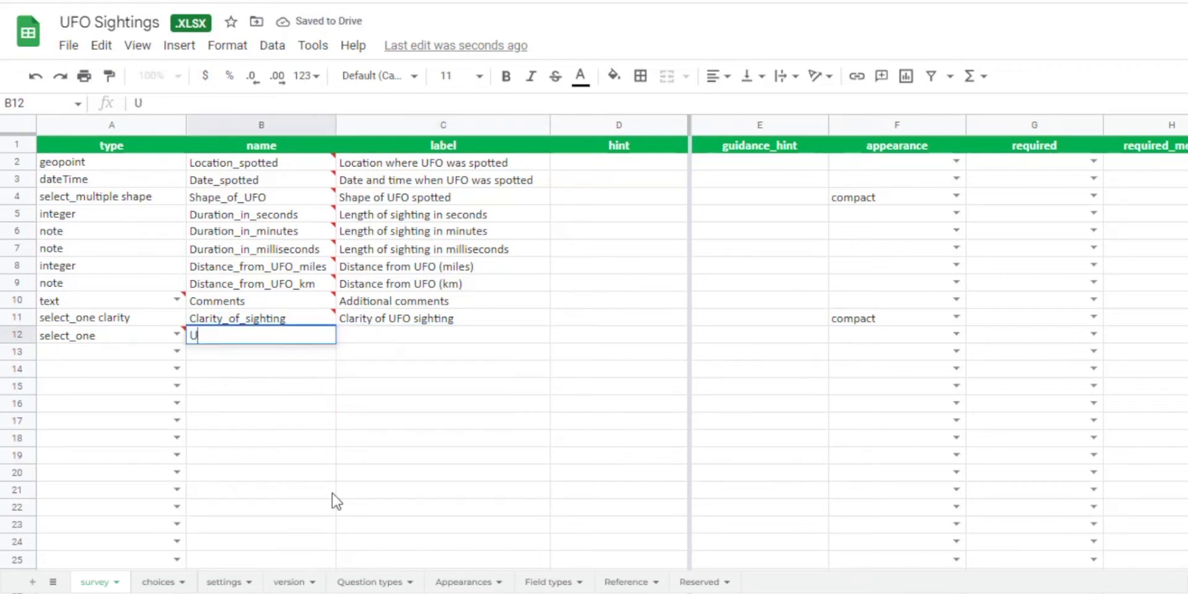
{"action": "type", "text": "FO_sound"}
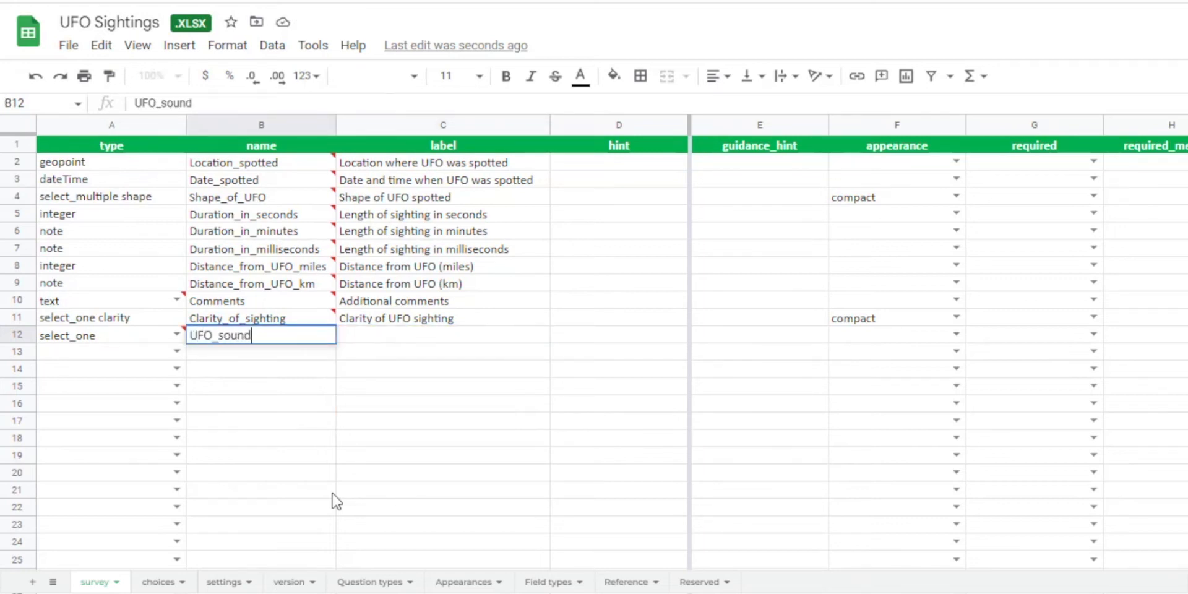
{"action": "key", "text": "Tab"}
{"action": "type", "text": "What did UFO sou"}
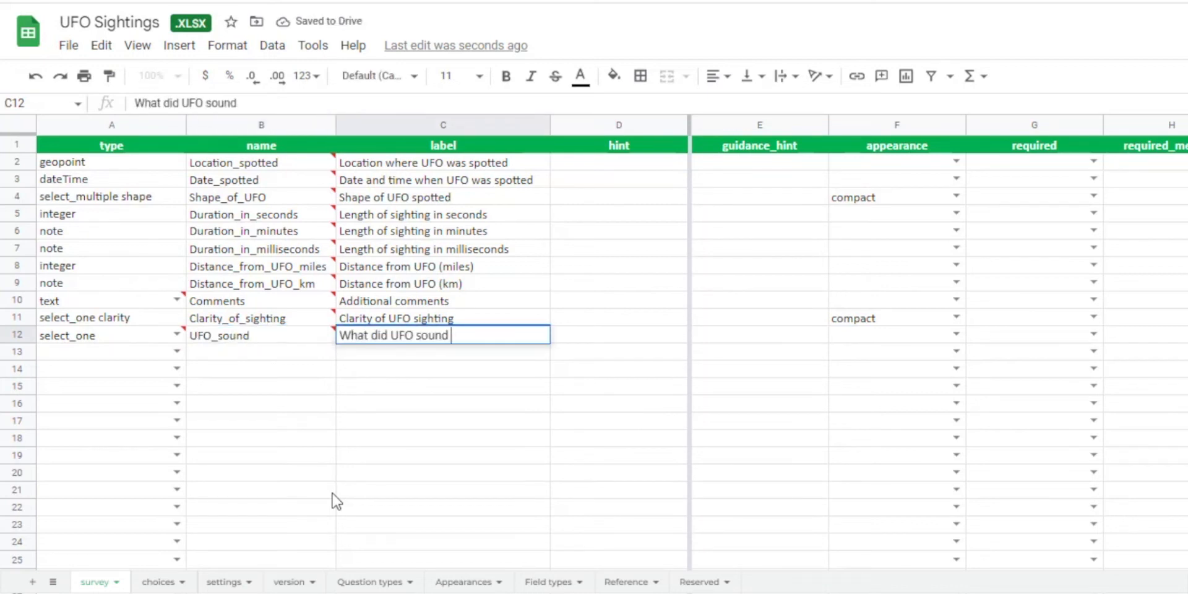
{"action": "left_click", "coordinate": [379, 423]}
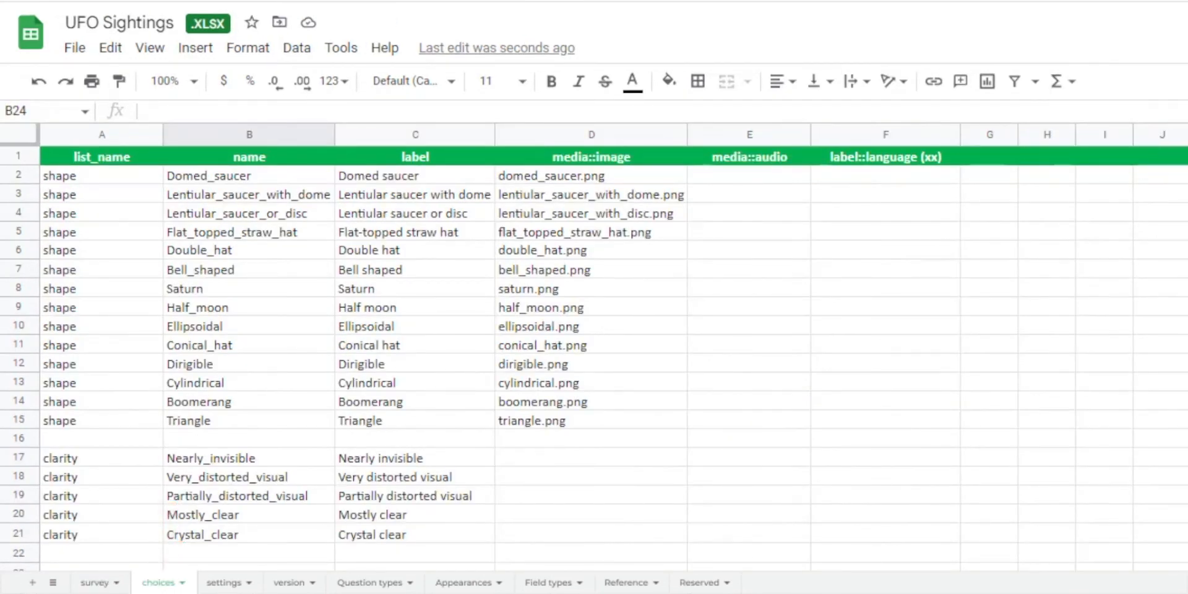
Paste an audio list into rows 23 to 26 of the choices sheet, with names and labels for UFO takeoff, hum, flyby and roll.
{"action": "left_click", "coordinate": [102, 568]}
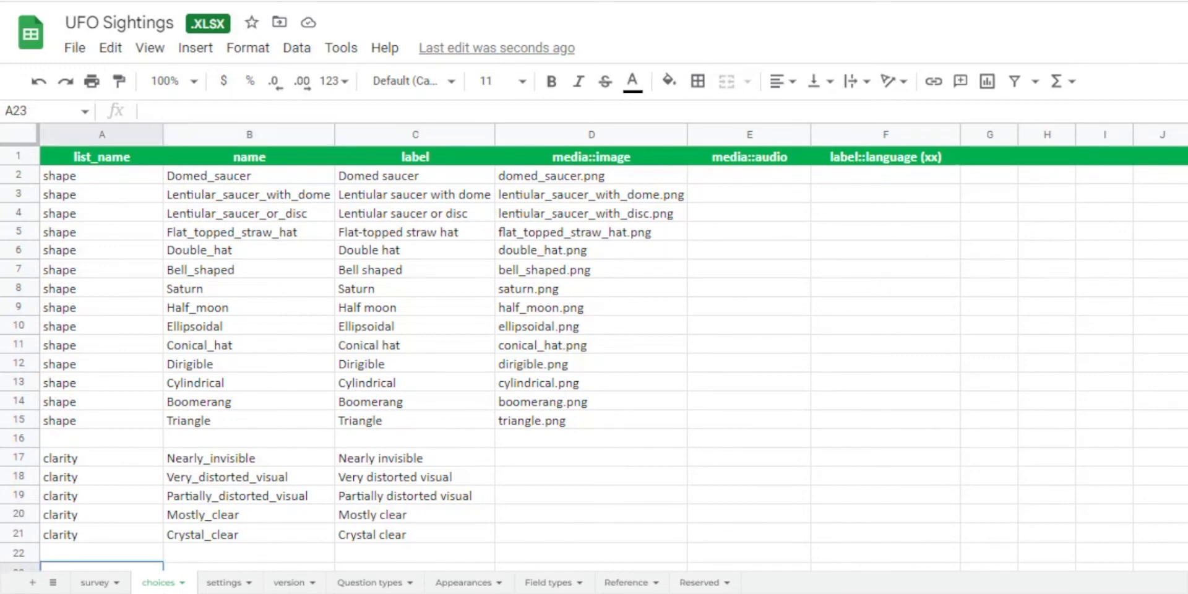
{"action": "key", "text": "ctrl+v"}
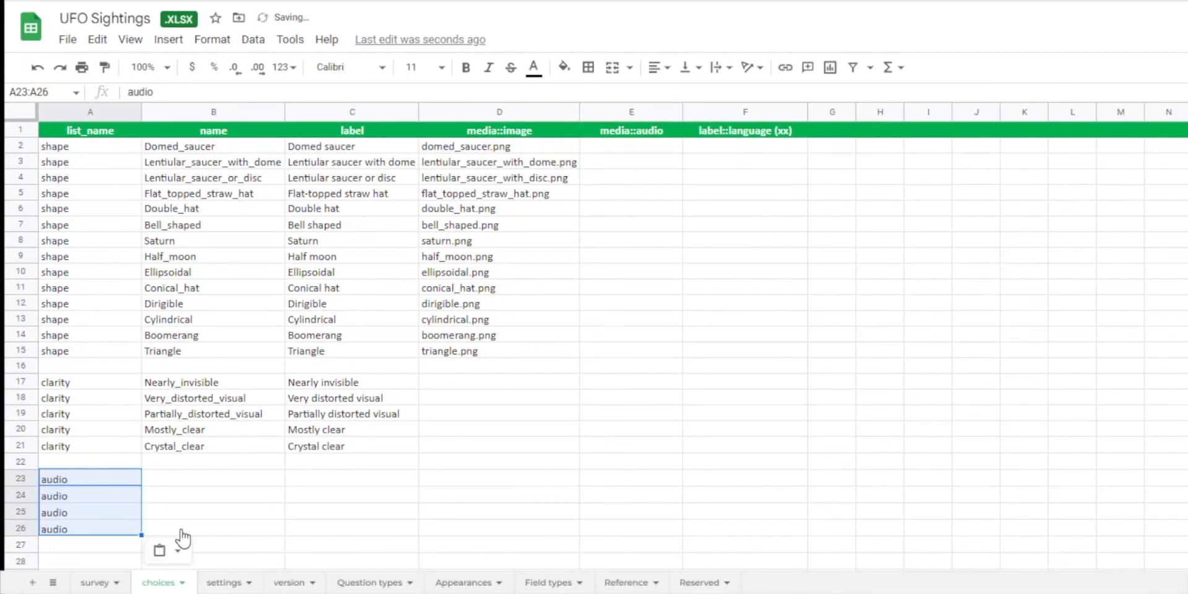
{"action": "left_click", "coordinate": [186, 478]}
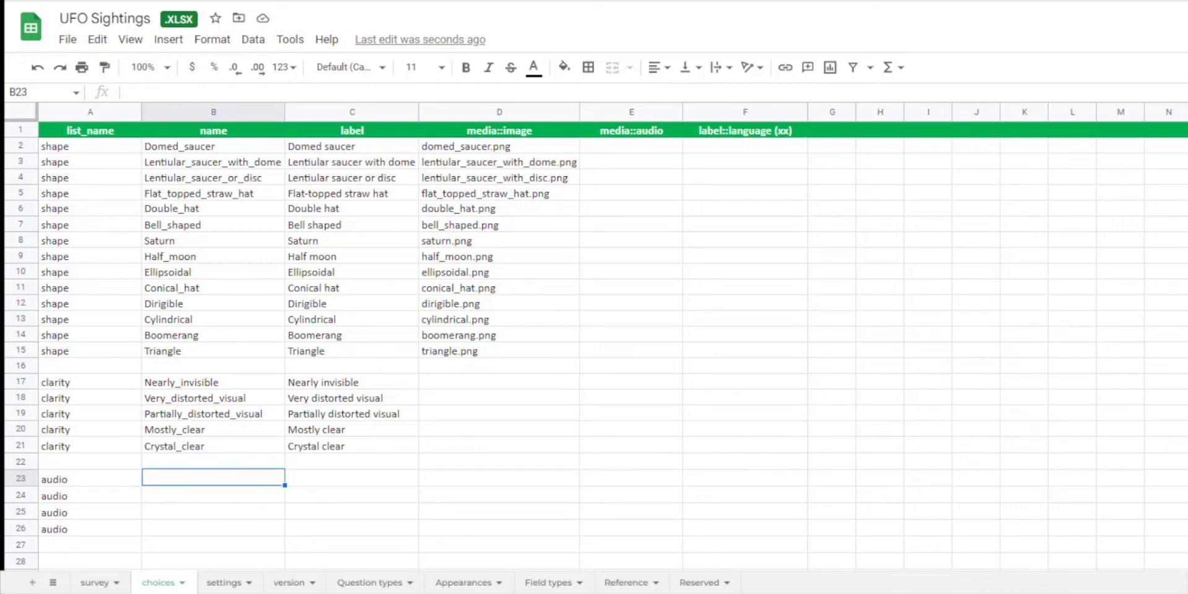
{"action": "key", "text": "ctrl+v"}
{"action": "left_click", "coordinate": [214, 561]}
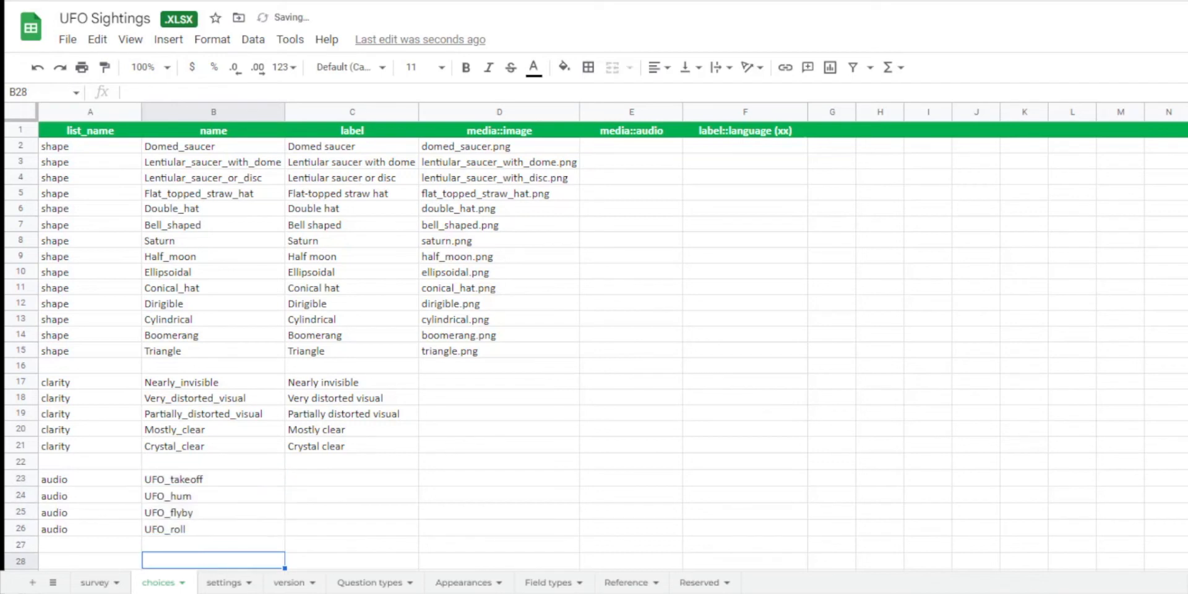
{"action": "left_click", "coordinate": [313, 479]}
{"action": "key", "text": "ctrl+v"}
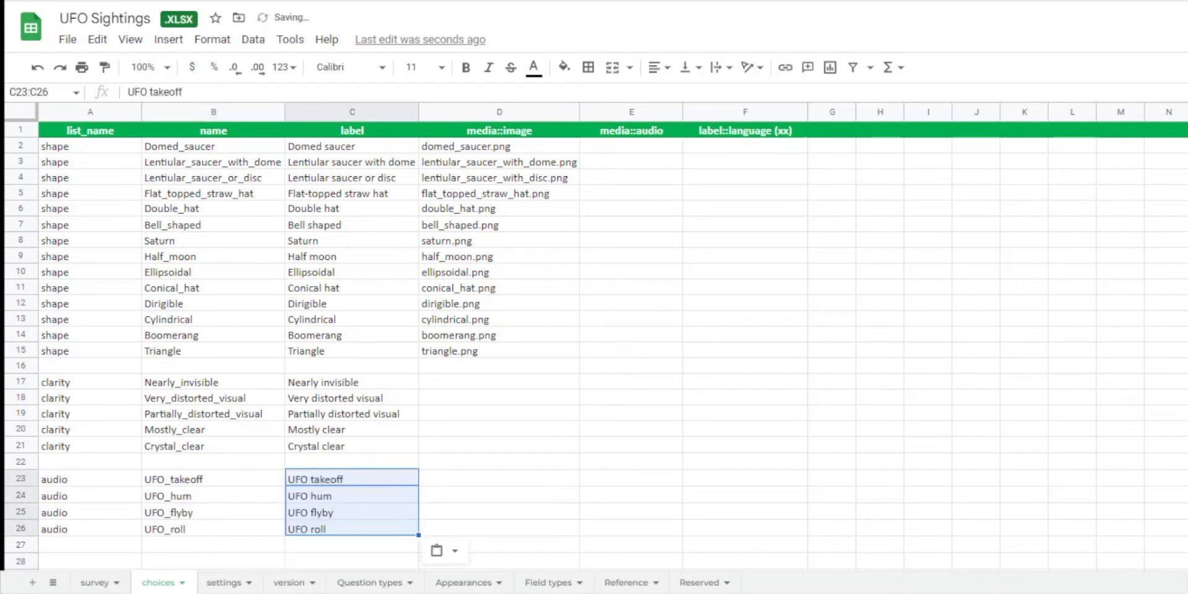
{"action": "left_click", "coordinate": [346, 569]}
Paste the MP3 files ufoFlyAtmos, ufoHum, ufoStrange and ufoTakingOff into the media folder of the UFO Sightings survey.
{"action": "left_click", "coordinate": [508, 106]}
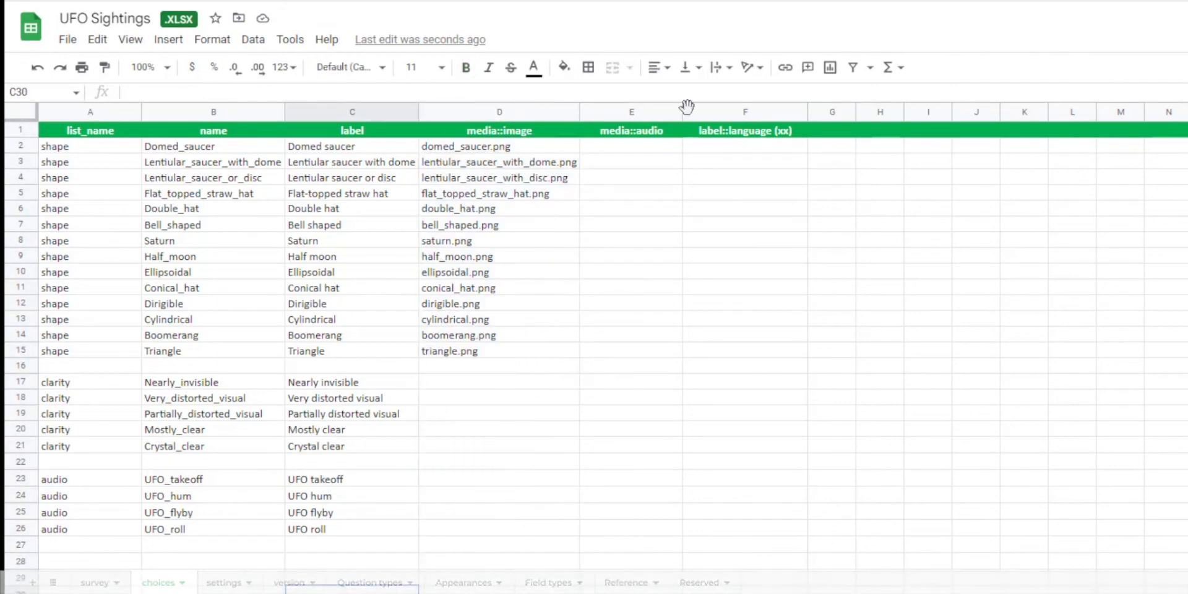
{"action": "left_click", "coordinate": [659, 112]}
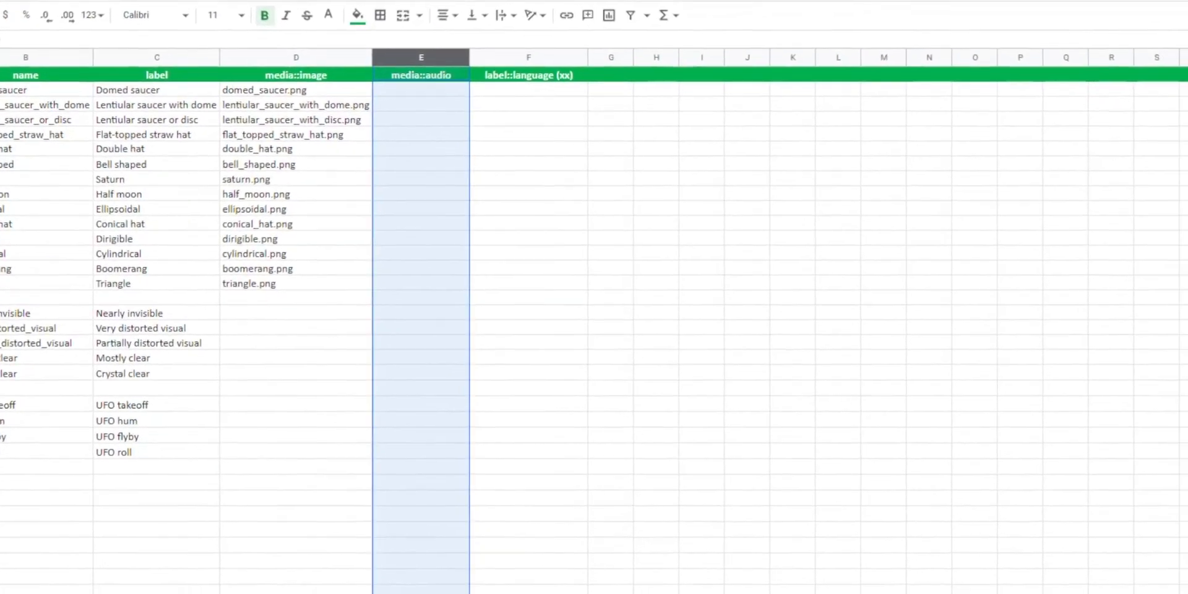
{"action": "left_click", "coordinate": [458, 592]}
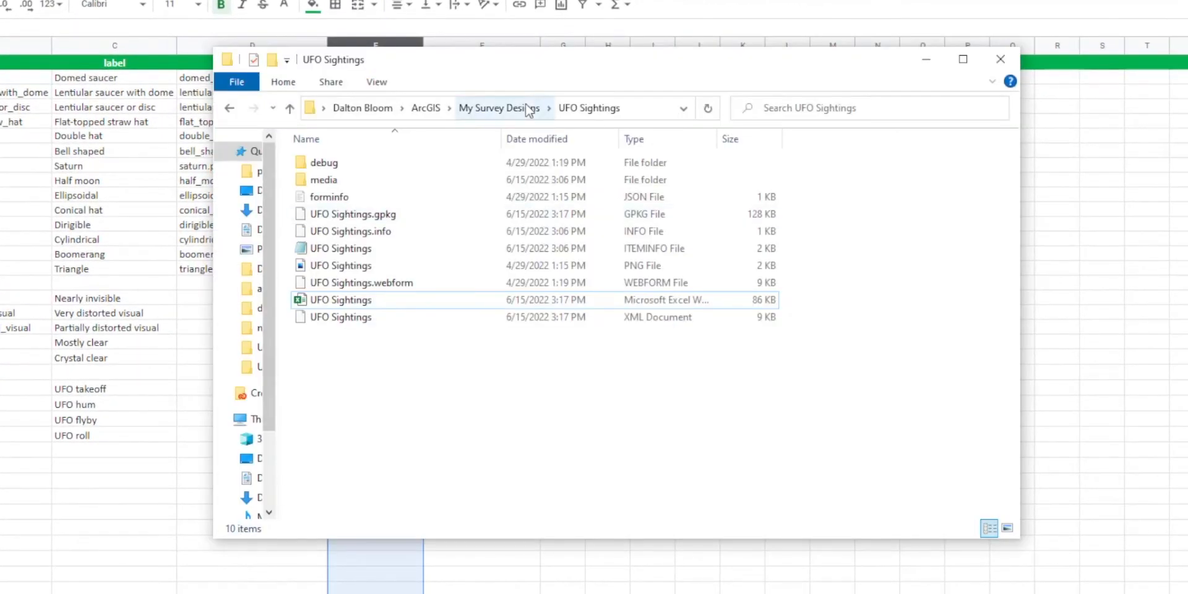
{"action": "double_click", "coordinate": [372, 183]}
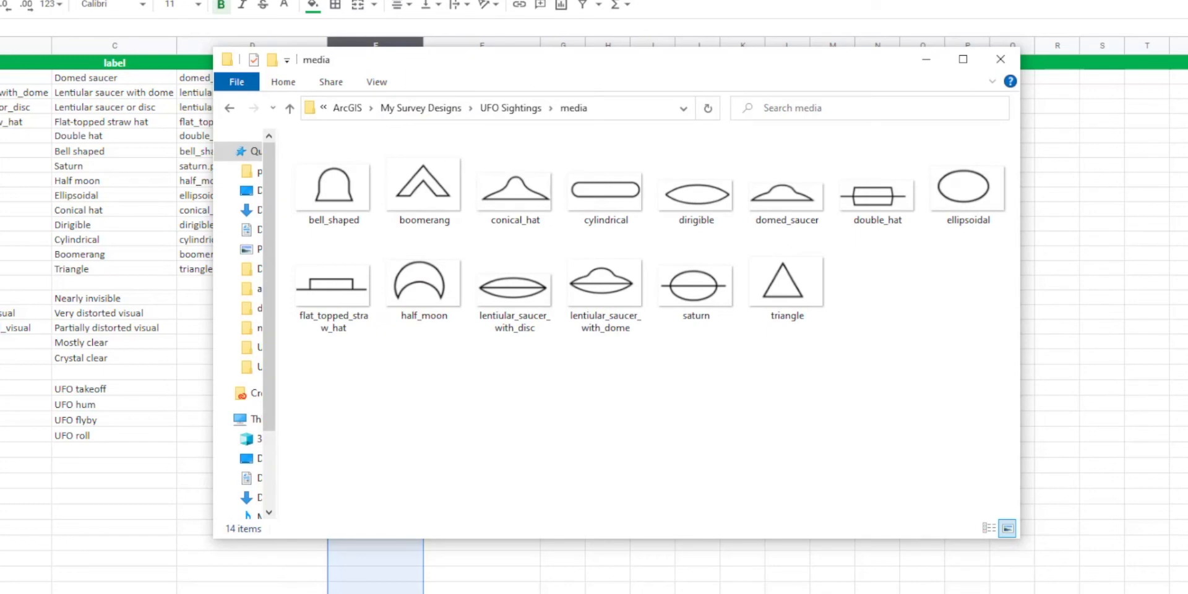
{"action": "key", "text": "ctrl+v"}
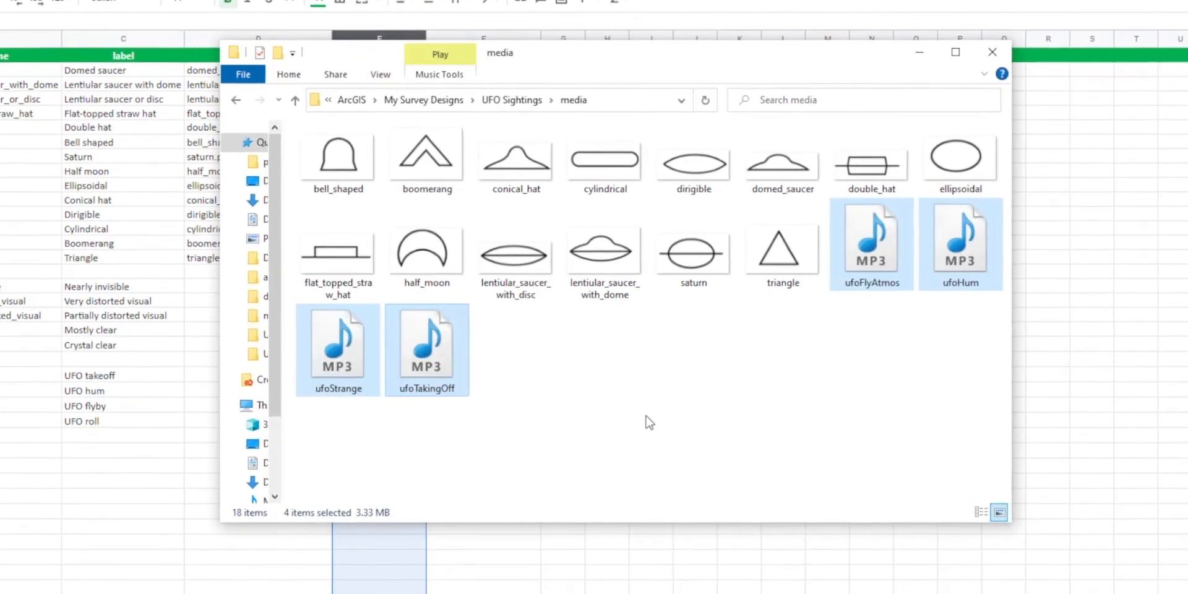
Switch the media folder to the details view, fit the Name column, and check the file names of the MP3 sounds.
{"action": "right_click", "coordinate": [699, 394]}
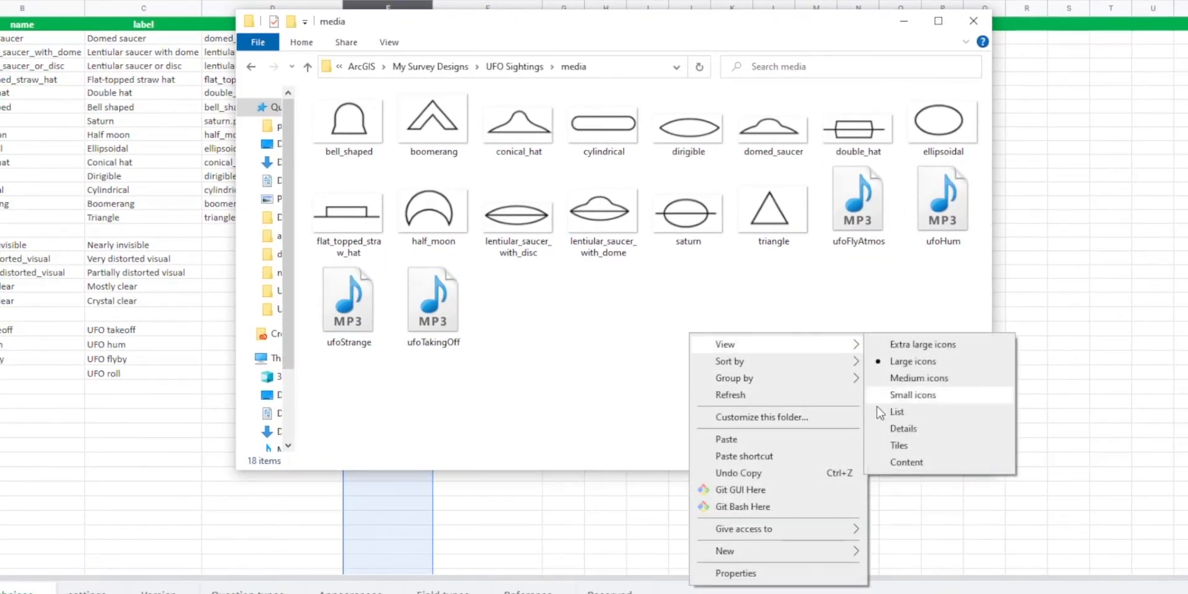
{"action": "left_click", "coordinate": [900, 411]}
{"action": "right_click", "coordinate": [580, 295]}
{"action": "mouse_move", "coordinate": [673, 317]}
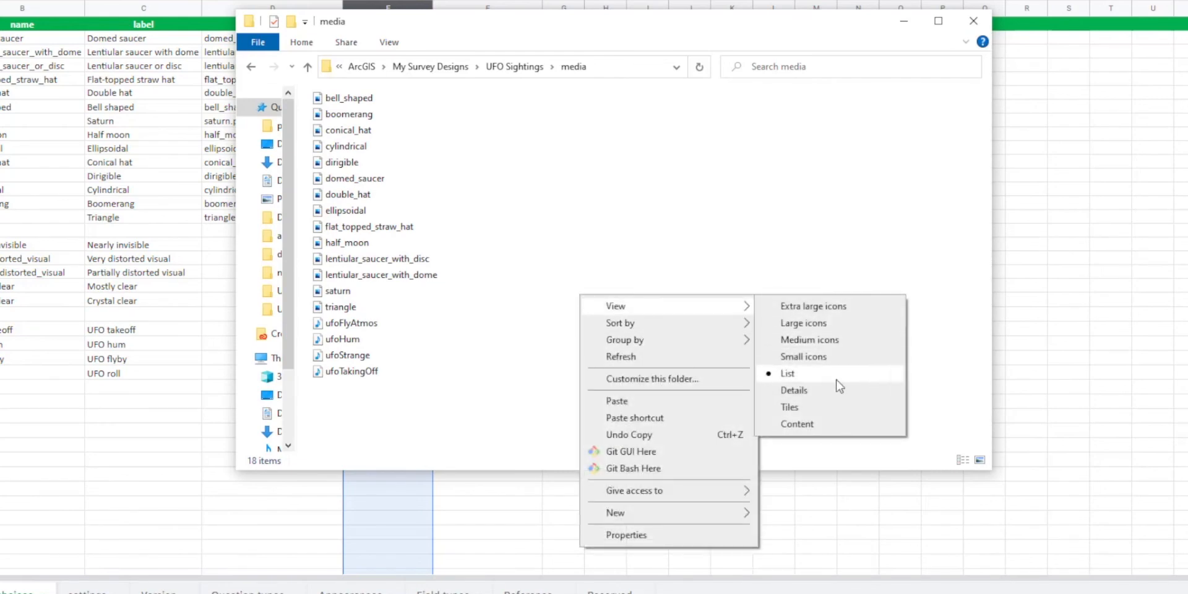
{"action": "left_click", "coordinate": [829, 389]}
{"action": "double_click", "coordinate": [413, 124]}
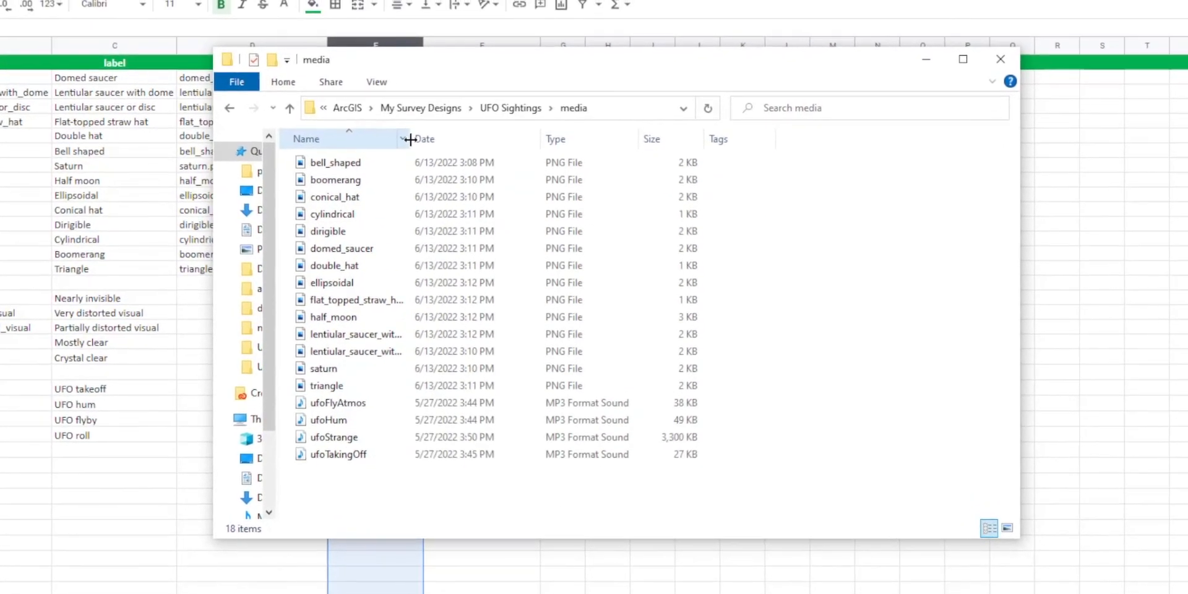
{"action": "left_click", "coordinate": [379, 382]}
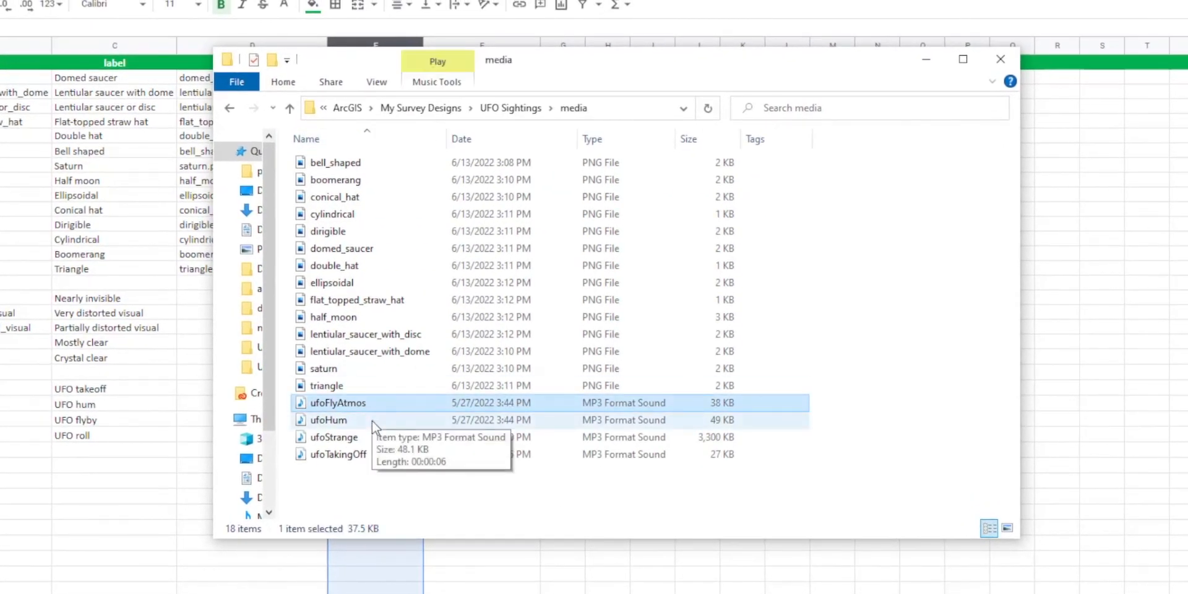
{"action": "left_click", "coordinate": [373, 421]}
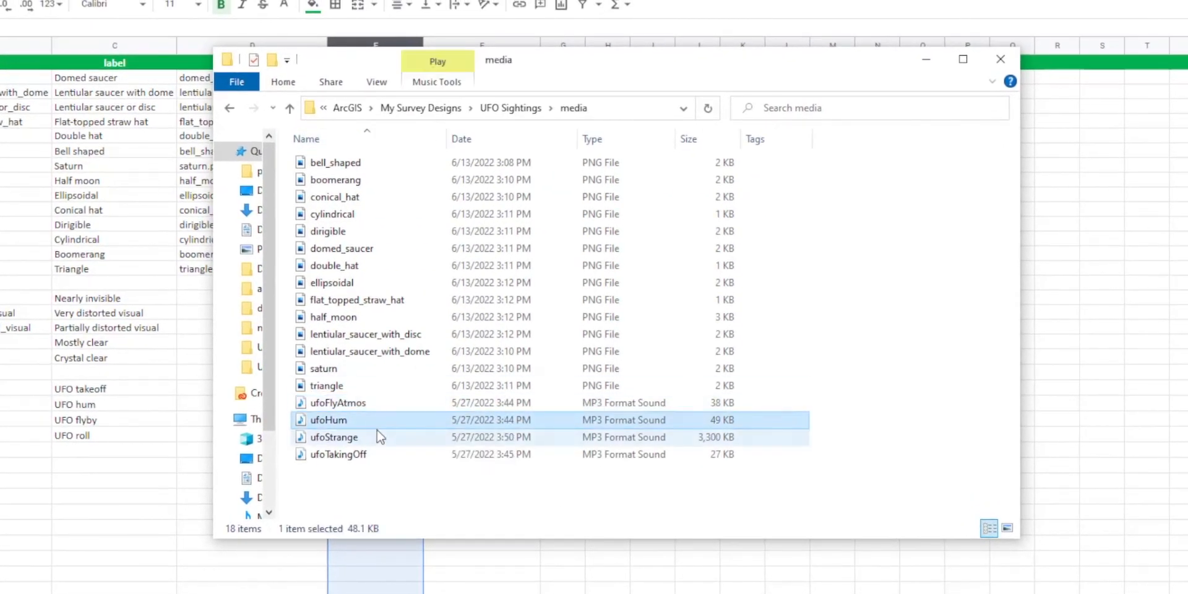
{"action": "left_click", "coordinate": [377, 437]}
{"action": "left_click", "coordinate": [389, 456]}
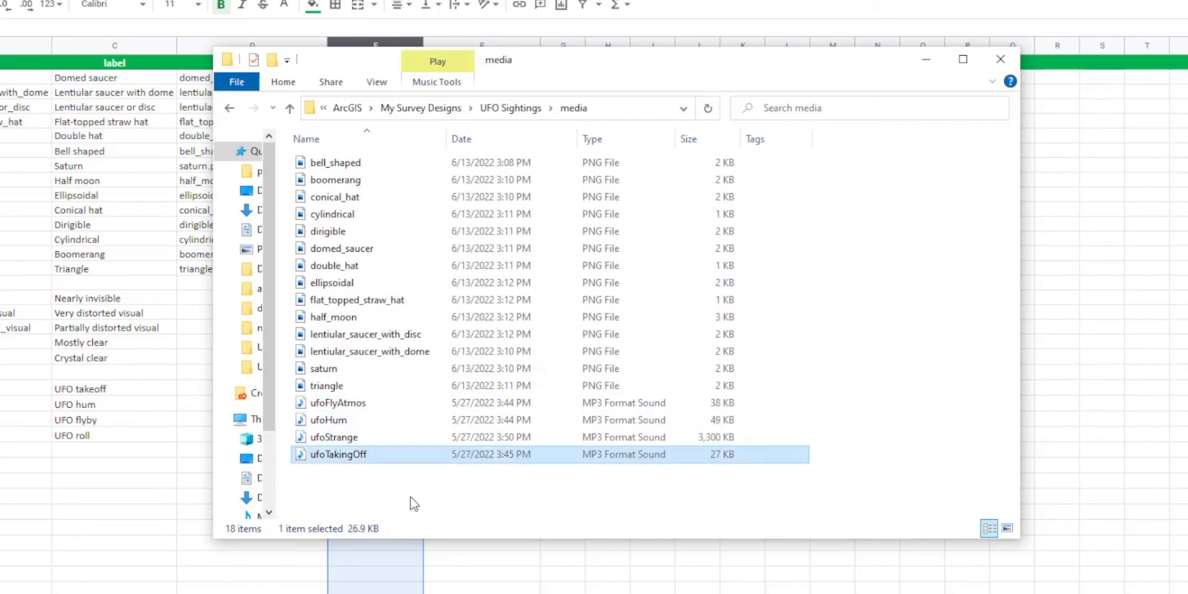
In the choices sheet, paste ufoTakingOff.mp3, ufoHum.mp3, ufoFlyAtmos.mp3 and ufoStrange.mp3 into the media::audio cells E23 to E26.
{"action": "left_click", "coordinate": [266, 579]}
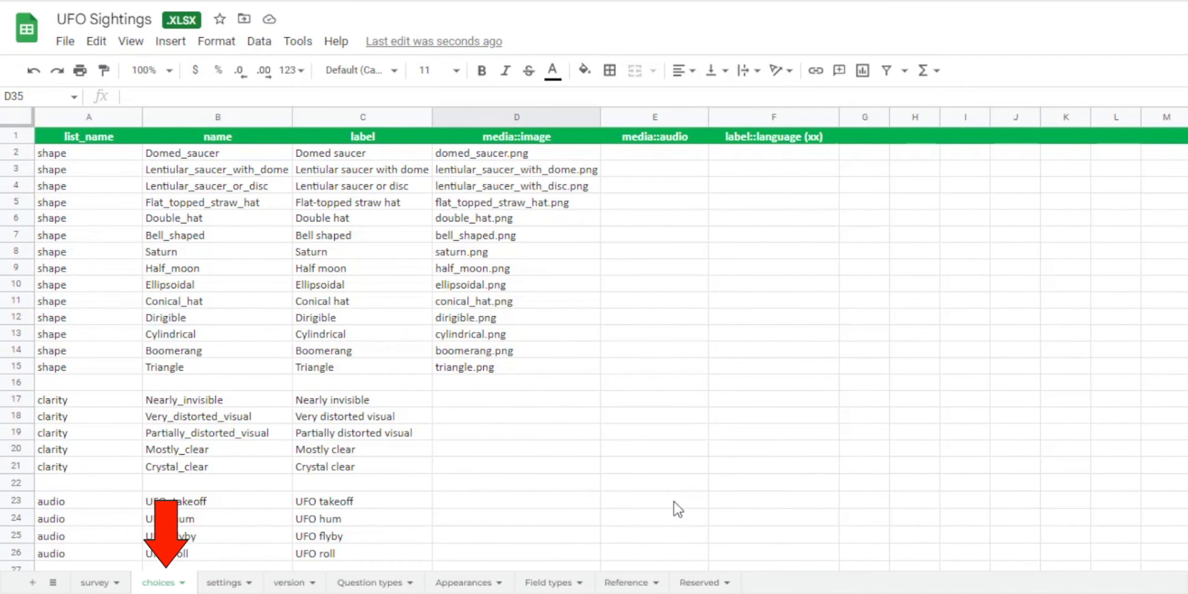
{"action": "left_click", "coordinate": [678, 502]}
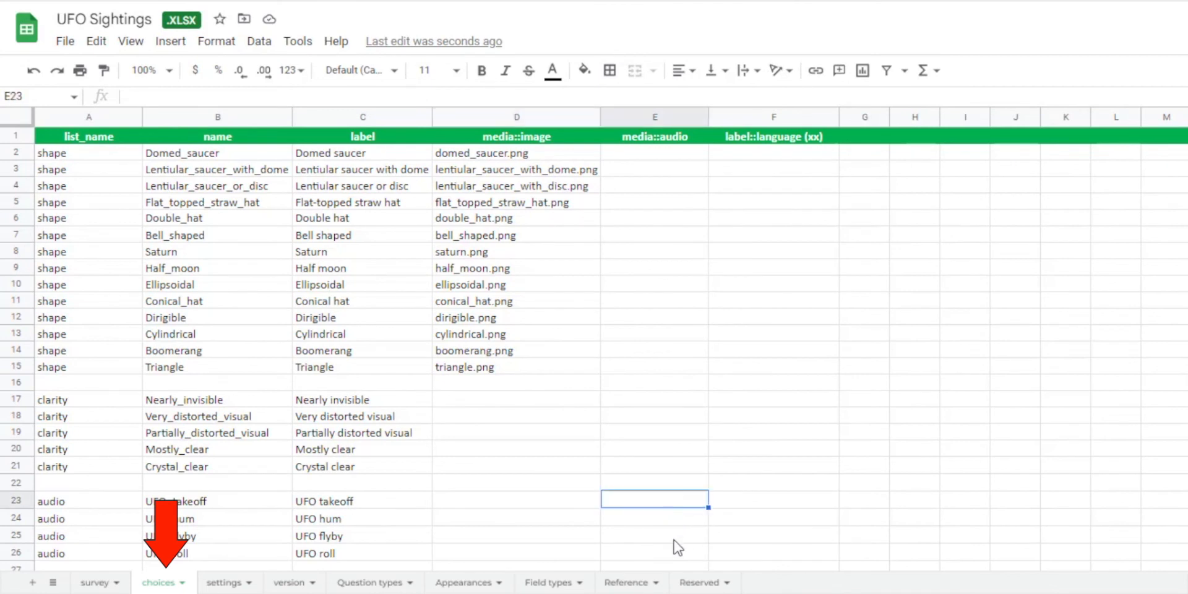
{"action": "type", "text": "ufoTakingOff.mp3 ufoHum.mp3 ufoFlyAtmos.mp3 ufoStrange.mp3"}
{"action": "left_click", "coordinate": [654, 592]}
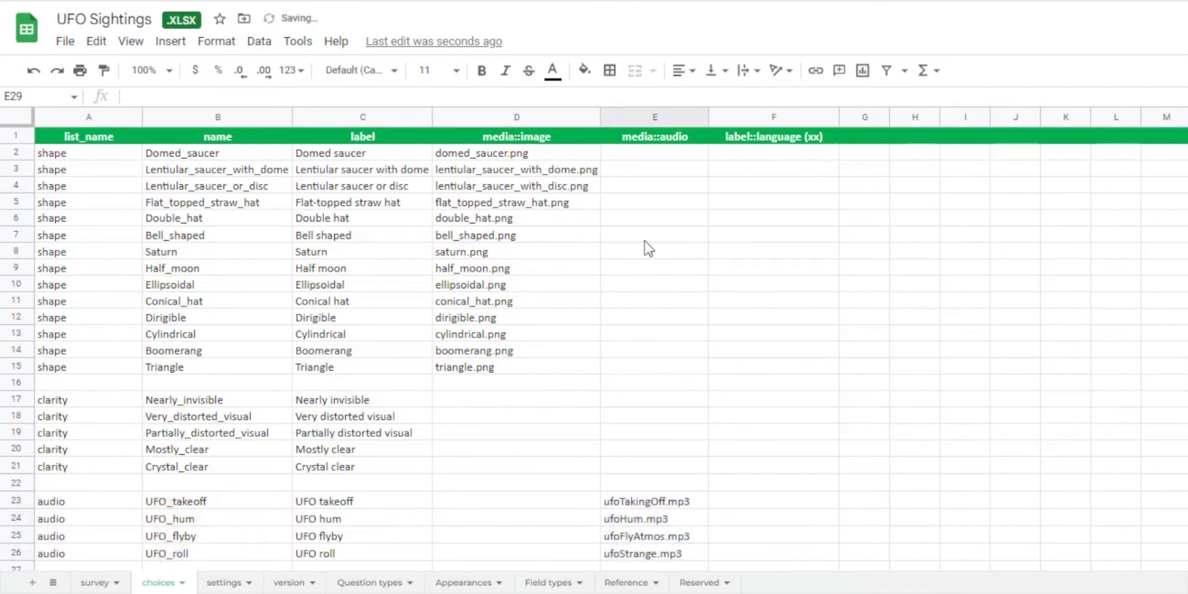
{"action": "left_click", "coordinate": [655, 117]}
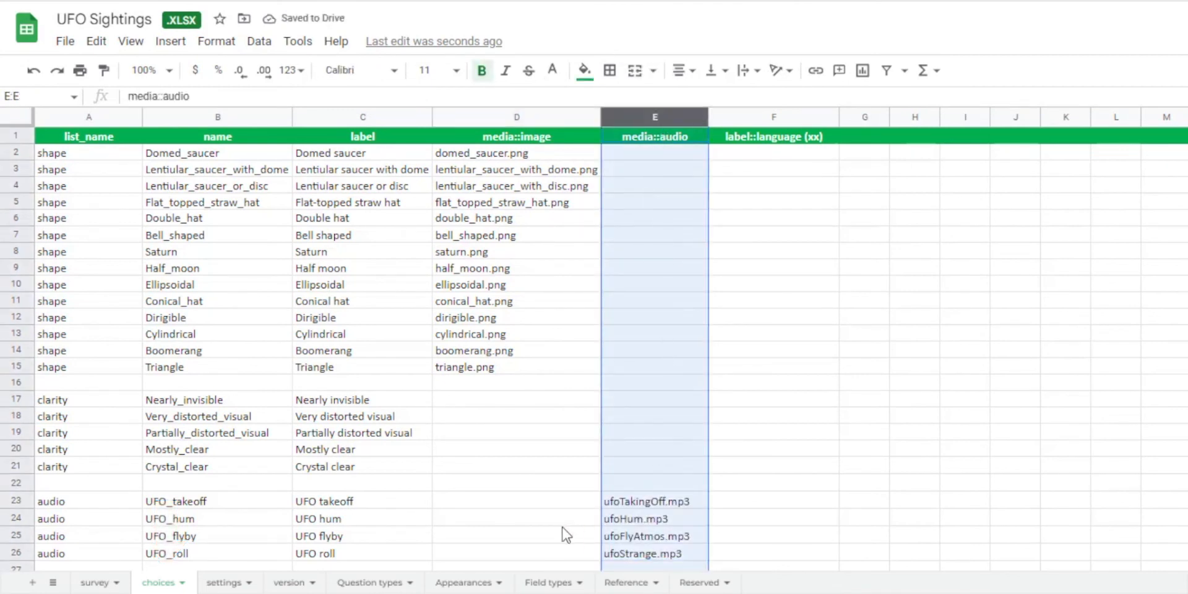
{"action": "left_click", "coordinate": [517, 587]}
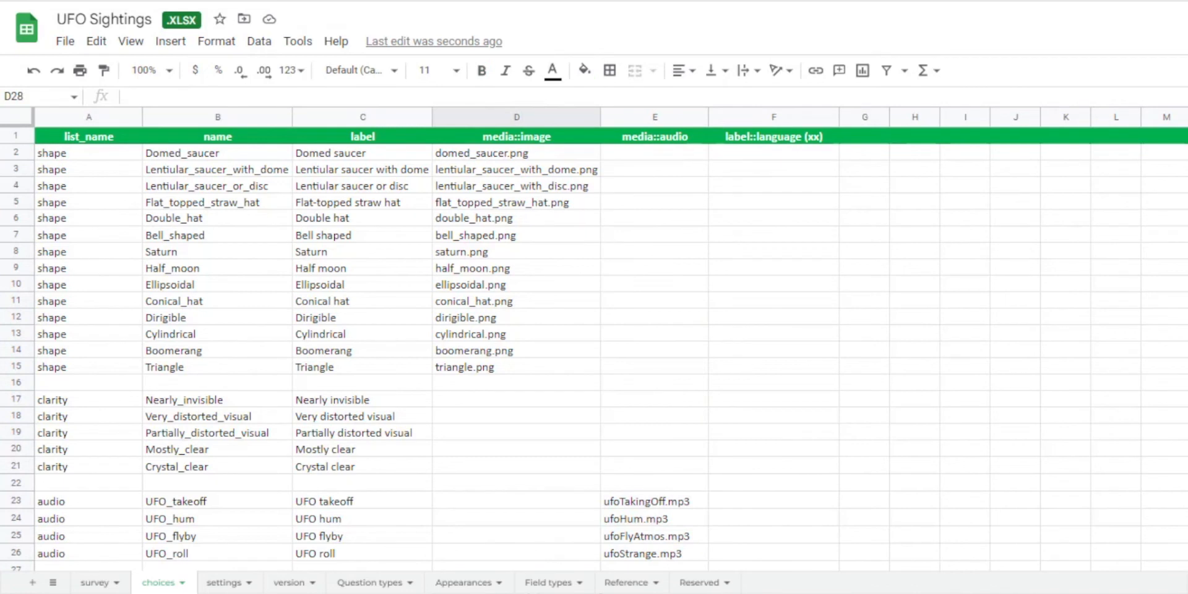
{"action": "left_click", "coordinate": [516, 566]}
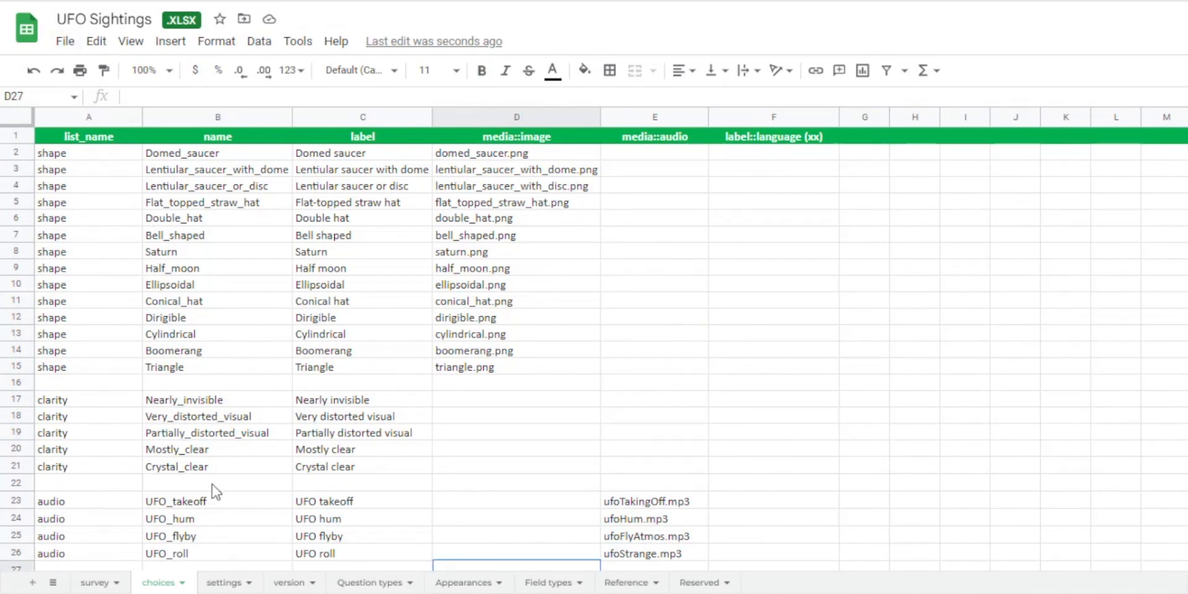
In the survey sheet, complete the type of the UFO_sound question in row 12 as select_one audio.
{"action": "left_click", "coordinate": [87, 500]}
{"action": "left_click", "coordinate": [95, 582]}
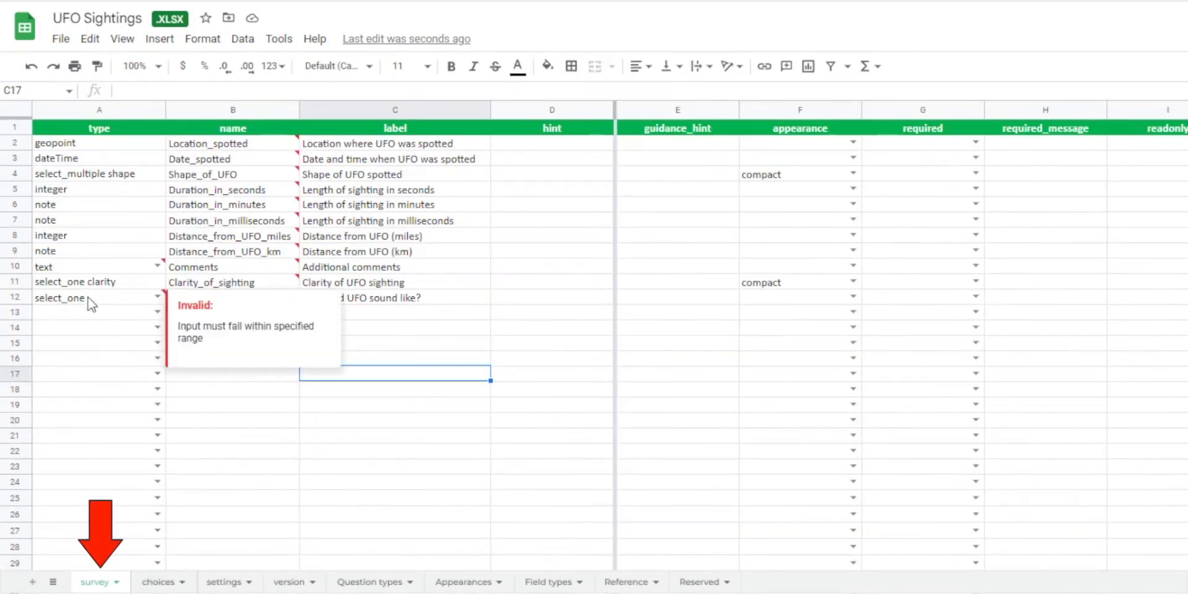
{"action": "double_click", "coordinate": [88, 297]}
{"action": "type", "text": "audio"}
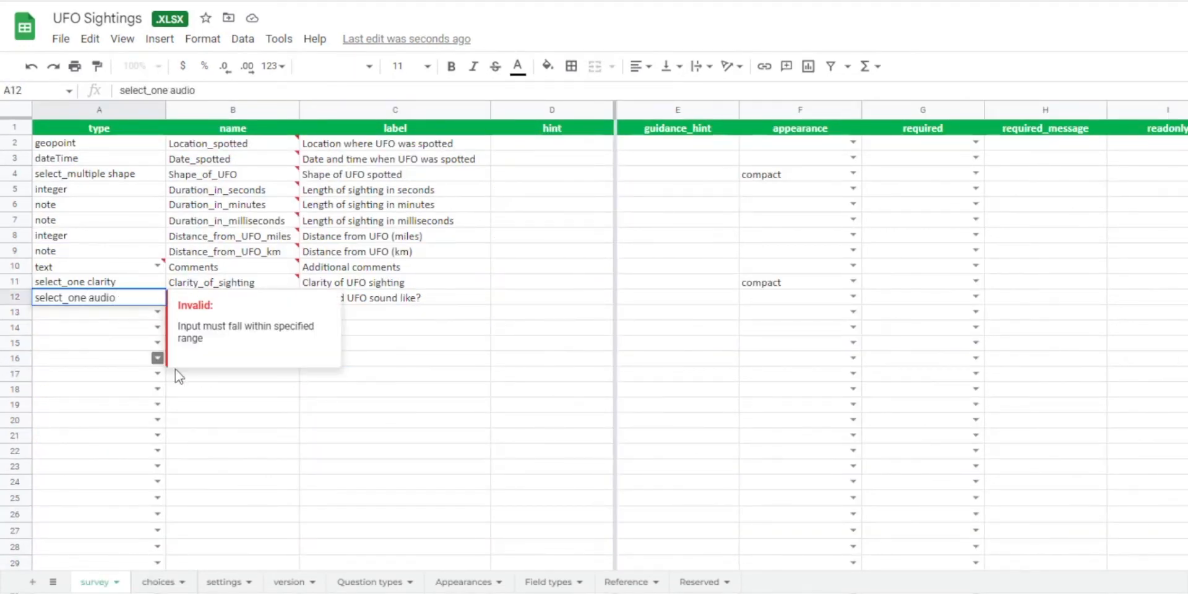
{"action": "left_click", "coordinate": [255, 405]}
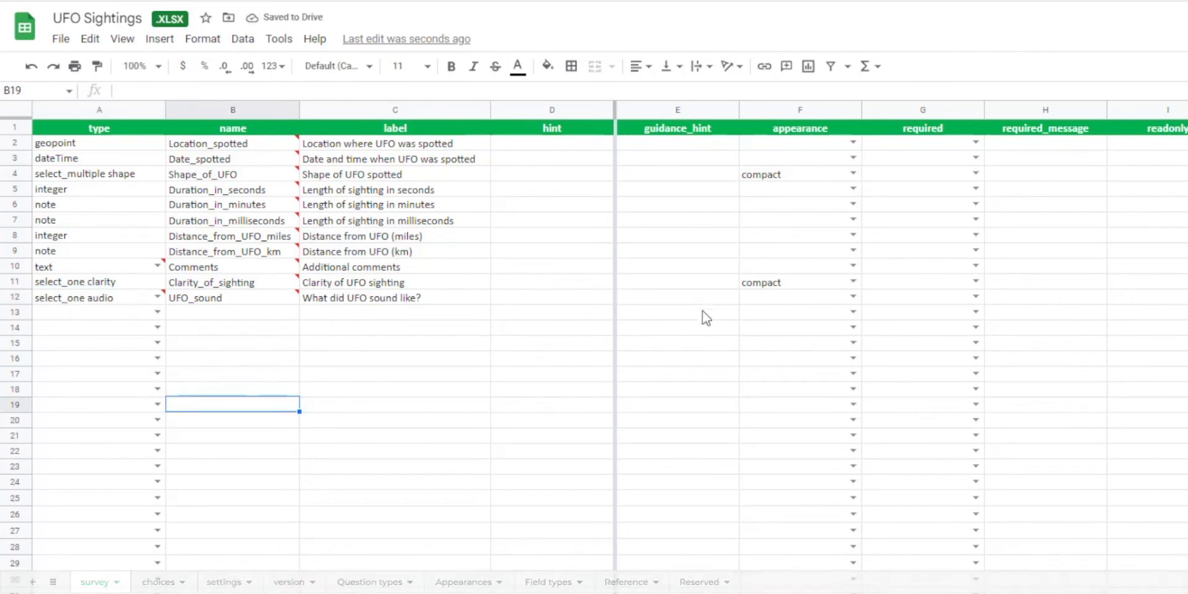
Download the UFO Sightings spreadsheet as a Microsoft Excel (.xlsx) file.
{"action": "left_click", "coordinate": [61, 38]}
{"action": "mouse_move", "coordinate": [114, 258]}
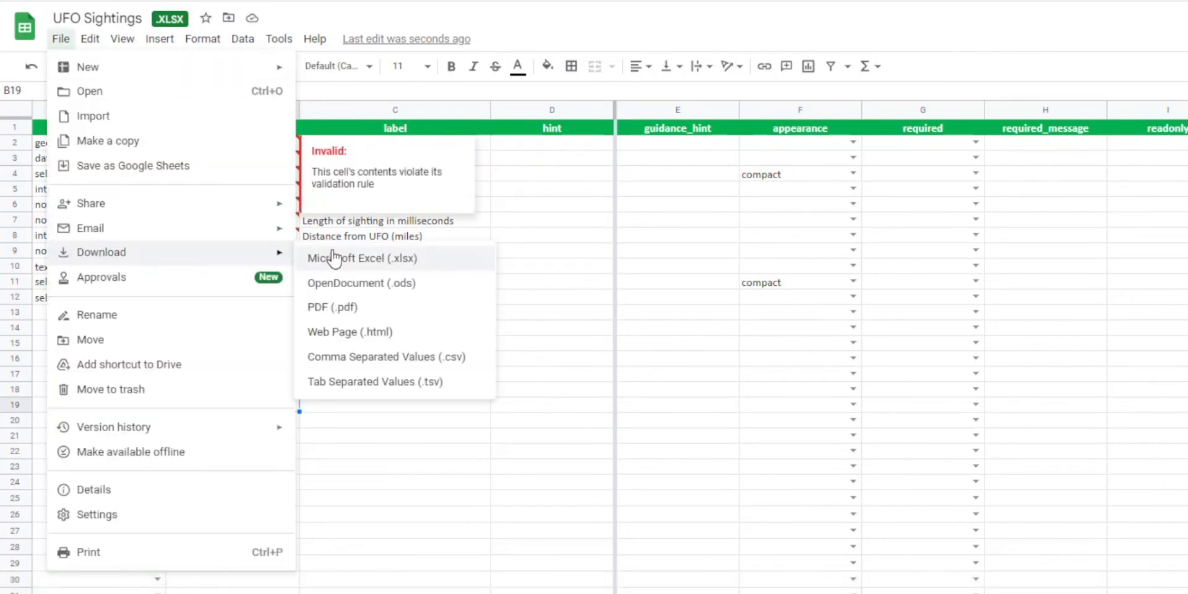
{"action": "left_click", "coordinate": [331, 257]}
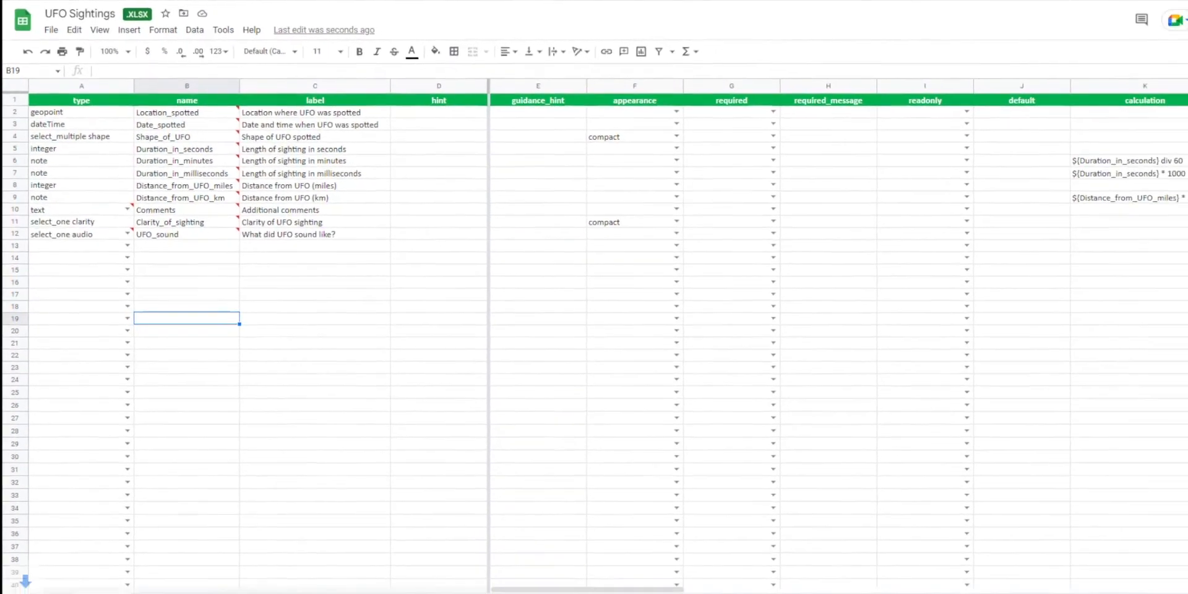
{"action": "left_click", "coordinate": [297, 439]}
Put the downloaded UFO Sightings (5).xlsx into the UFO Sightings survey folder and rename it UFO Sightings.
{"action": "key", "text": "alt+Tab"}
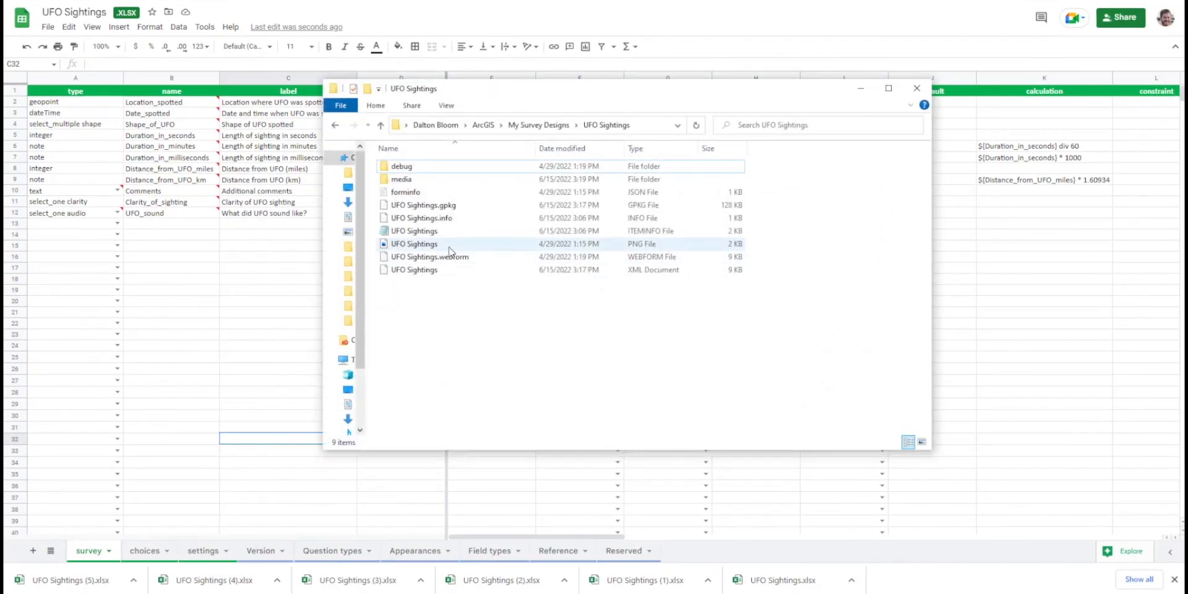
{"action": "left_click", "coordinate": [696, 126]}
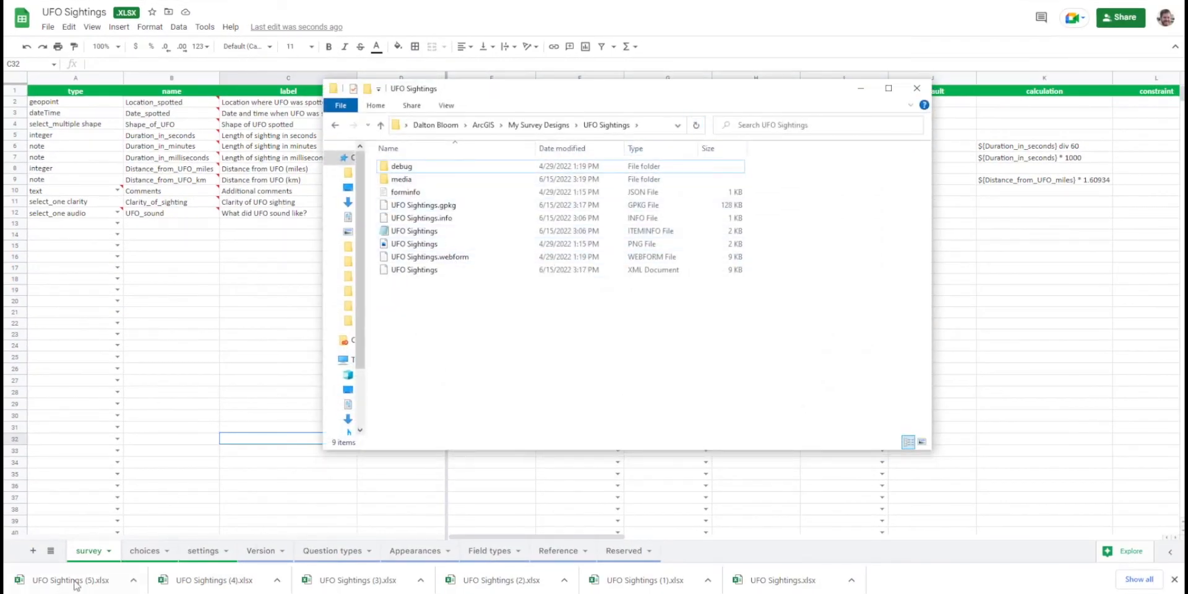
{"action": "left_click_drag", "start_coordinate": [79, 580], "coordinate": [449, 214]}
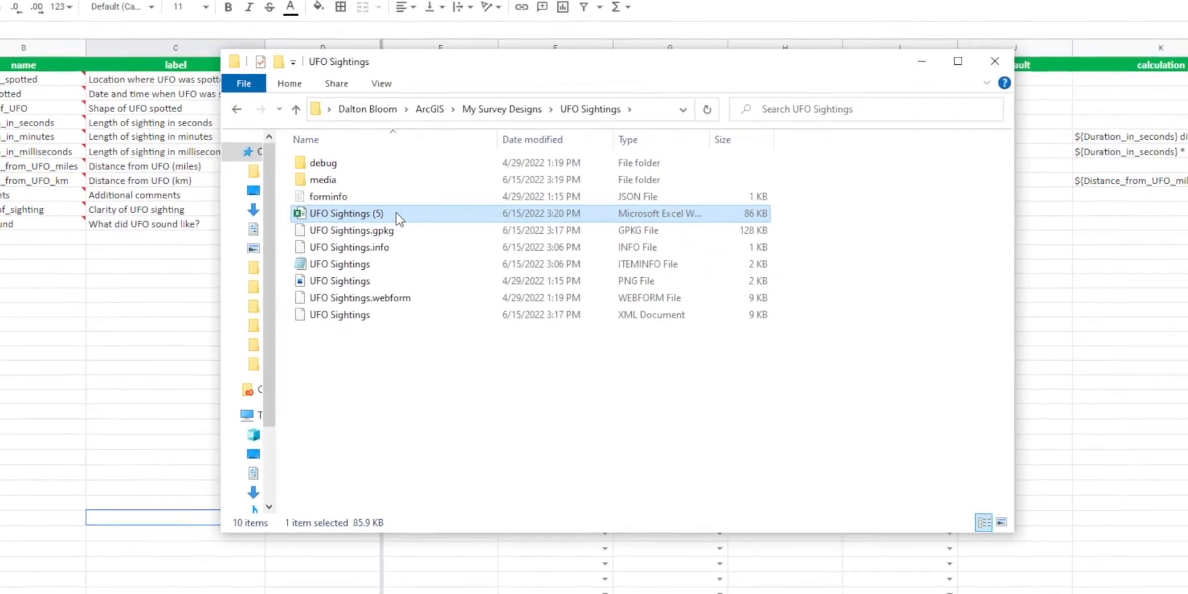
{"action": "left_click", "coordinate": [396, 214]}
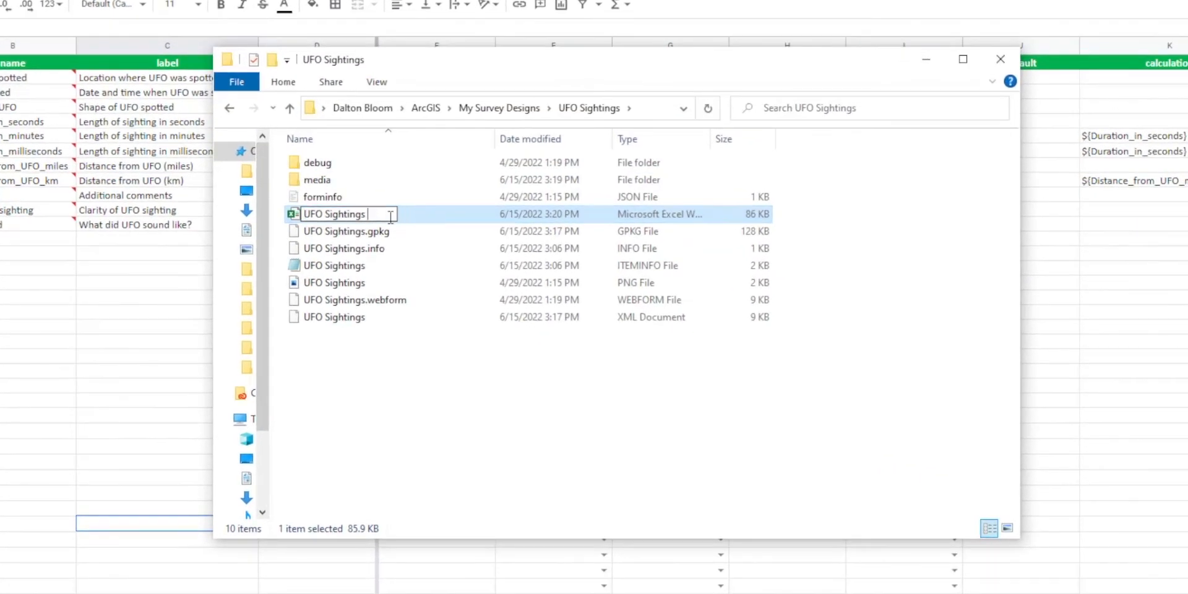
{"action": "key", "text": "Return"}
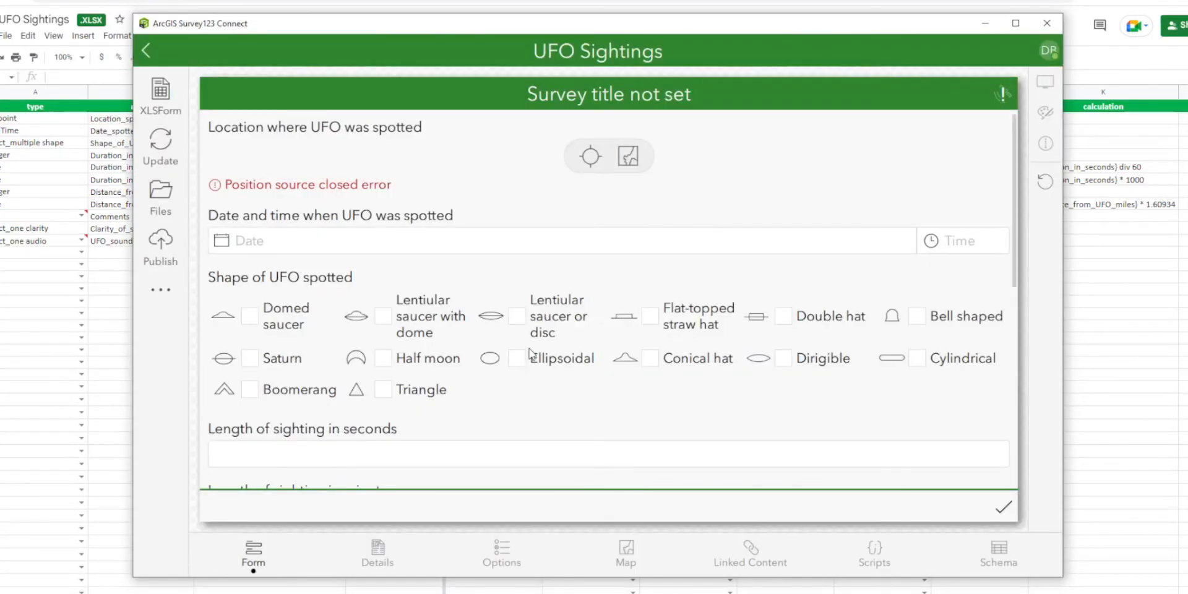
In Survey123 Connect, test the sound question in the form preview by choosing UFO flyby.
{"action": "scroll", "coordinate": [529, 354], "scroll_direction": "down", "scroll_amount": 10}
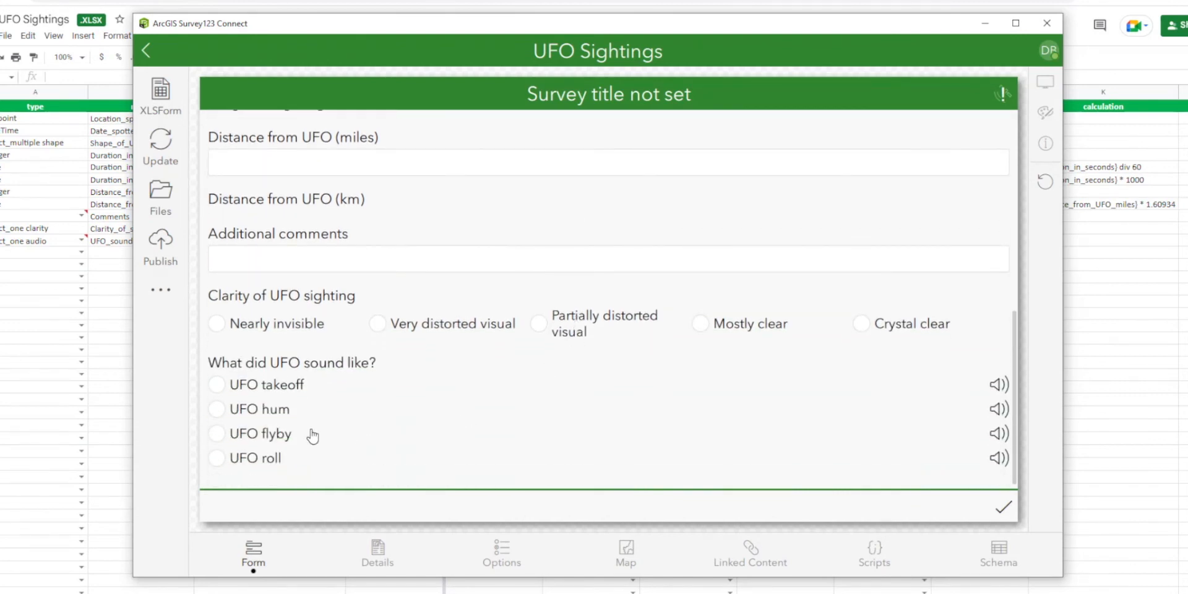
{"action": "left_click", "coordinate": [217, 433]}
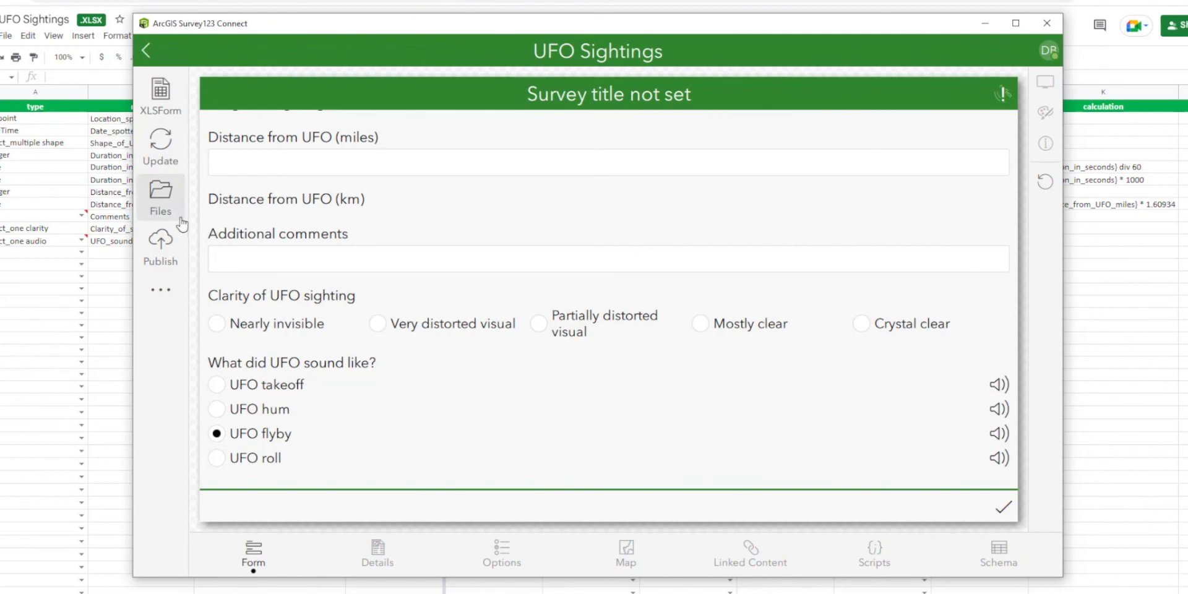
Publish the survey with the missing fields added to the feature service, accepting the existing publish options.
{"action": "left_click", "coordinate": [163, 247]}
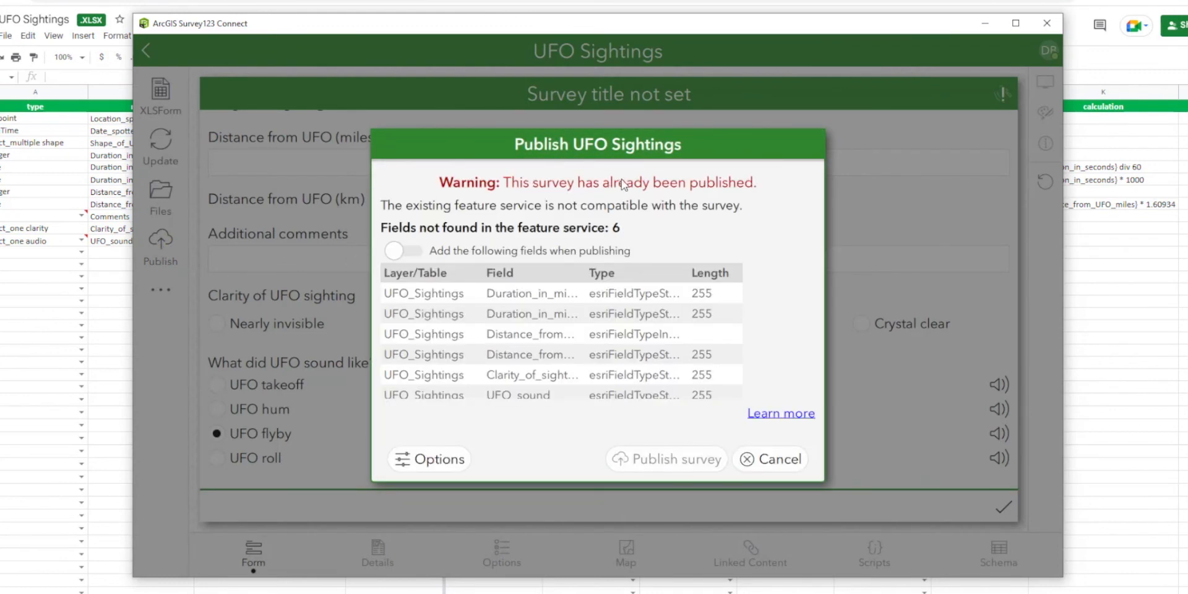
{"action": "left_click", "coordinate": [403, 251]}
{"action": "left_click", "coordinate": [458, 459]}
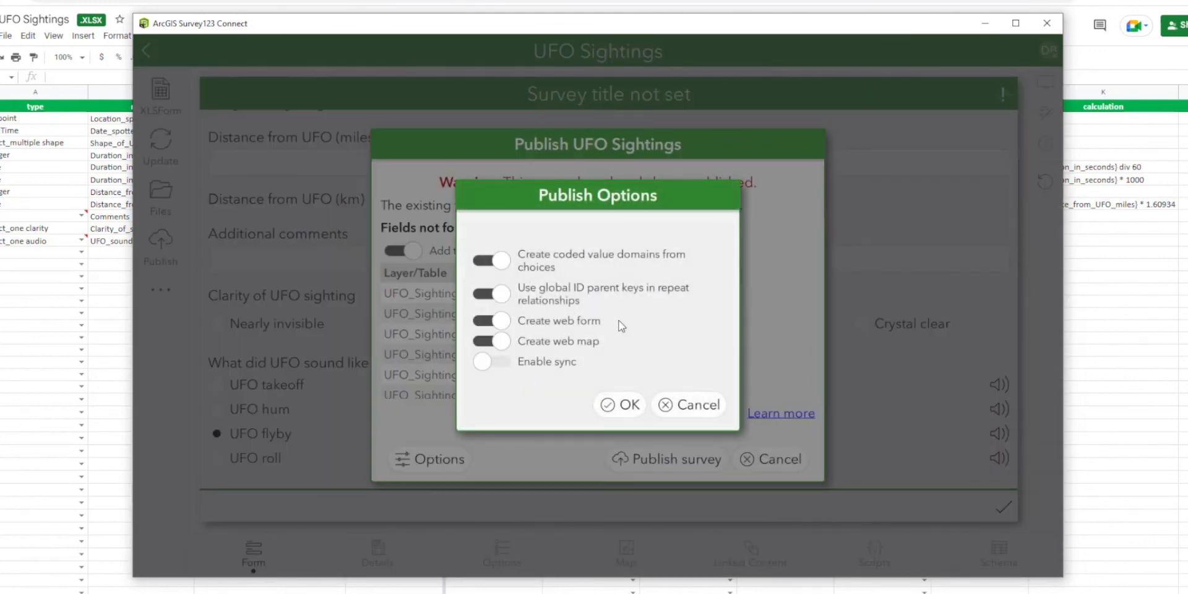
{"action": "left_click", "coordinate": [626, 409]}
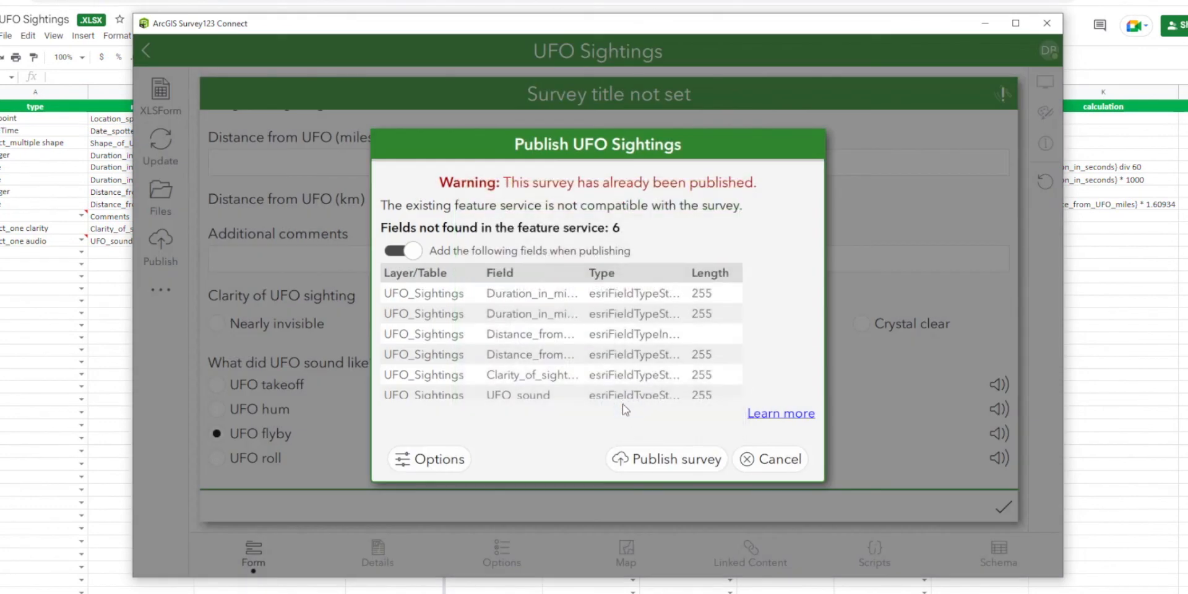
{"action": "scroll", "coordinate": [570, 355], "scroll_direction": "down", "scroll_amount": 2}
{"action": "scroll", "coordinate": [563, 364], "scroll_direction": "up", "scroll_amount": 2}
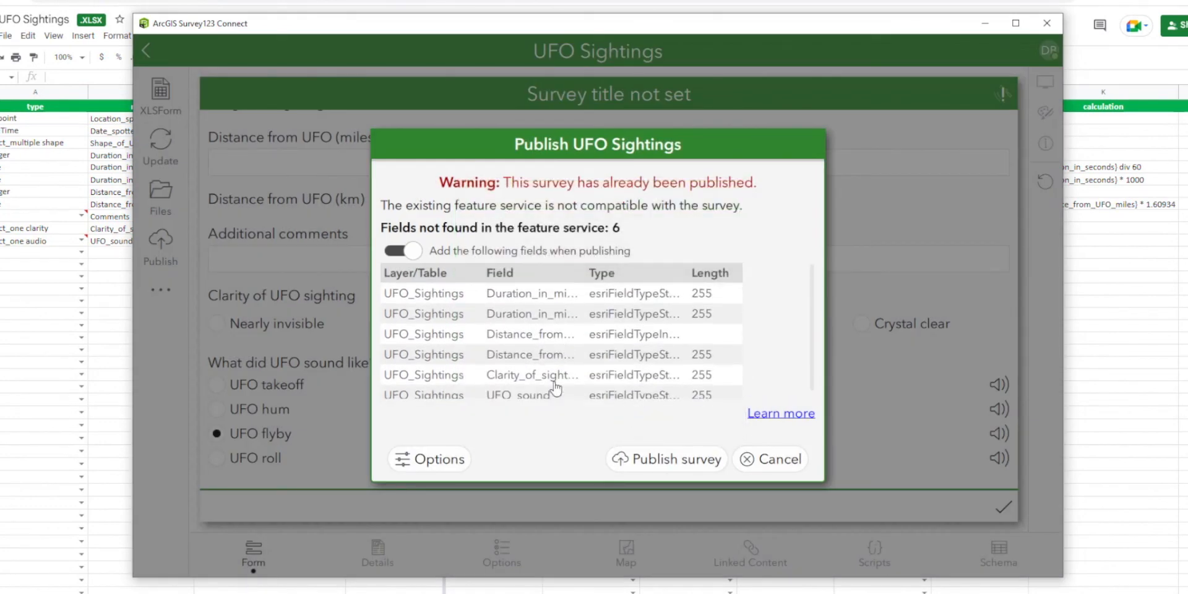
{"action": "left_click", "coordinate": [640, 463]}
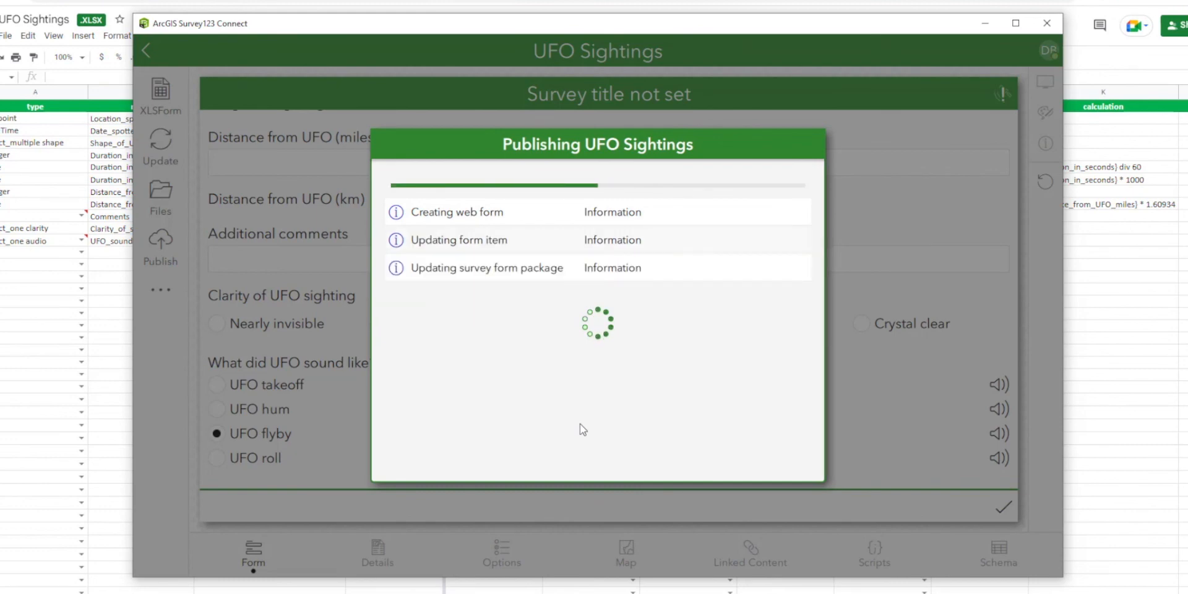
{"action": "left_click", "coordinate": [599, 458]}
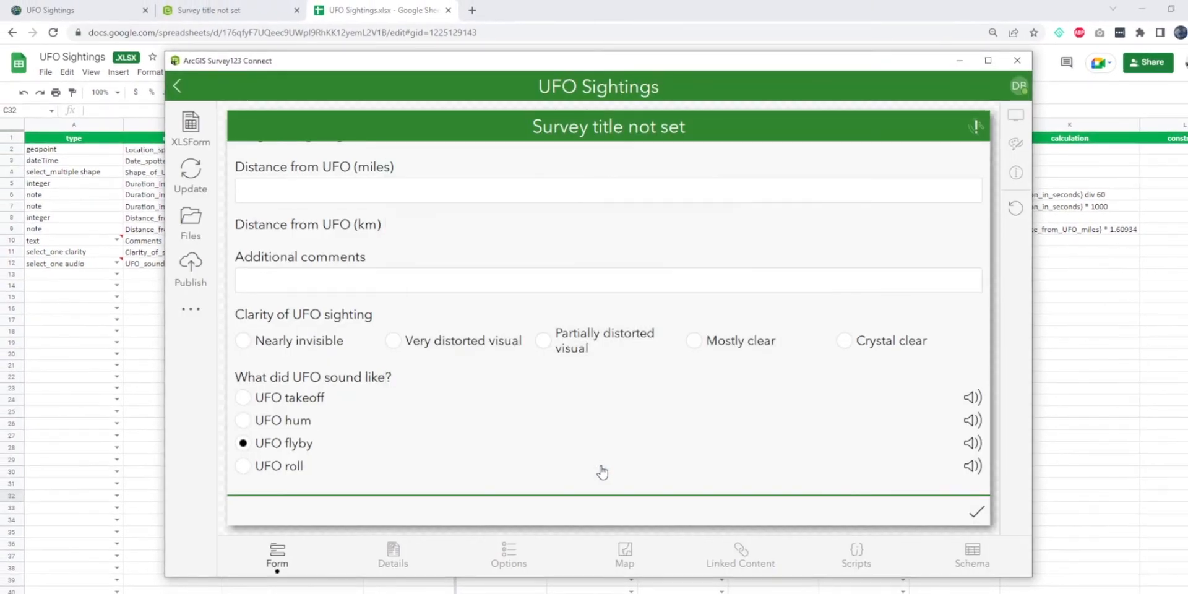
Switch to the published survey in the browser and set the UFO location on the map in the central United States.
{"action": "left_click", "coordinate": [210, 10]}
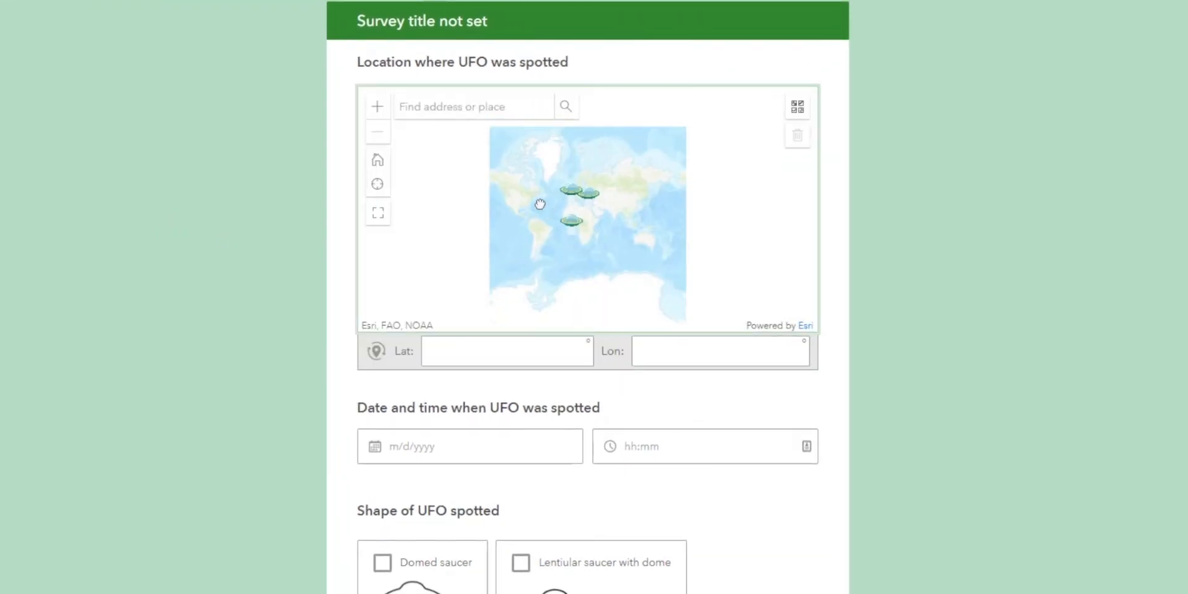
{"action": "double_click", "coordinate": [377, 110]}
{"action": "left_click_drag", "start_coordinate": [612, 226], "coordinate": [790, 252]}
{"action": "left_click_drag", "start_coordinate": [557, 224], "coordinate": [607, 237]}
{"action": "left_click", "coordinate": [532, 229]}
Set the sighting date to 6/7/2022 and fill in the time when the UFO was spotted.
{"action": "scroll", "coordinate": [340, 321], "scroll_direction": "down", "scroll_amount": 1}
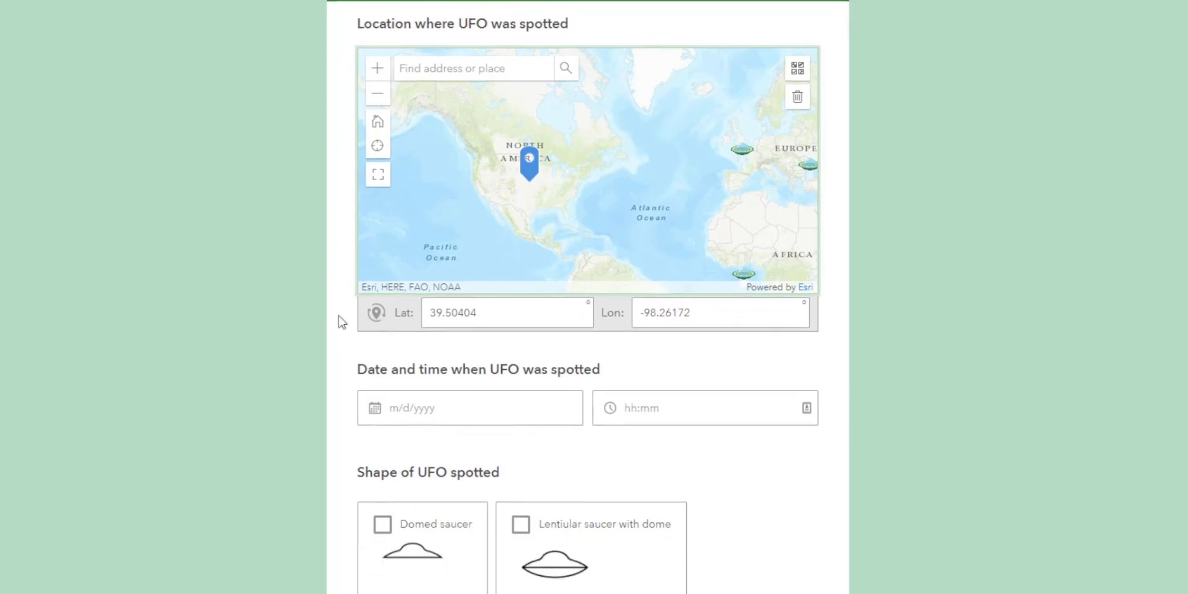
{"action": "left_click", "coordinate": [437, 365]}
{"action": "left_click", "coordinate": [421, 225]}
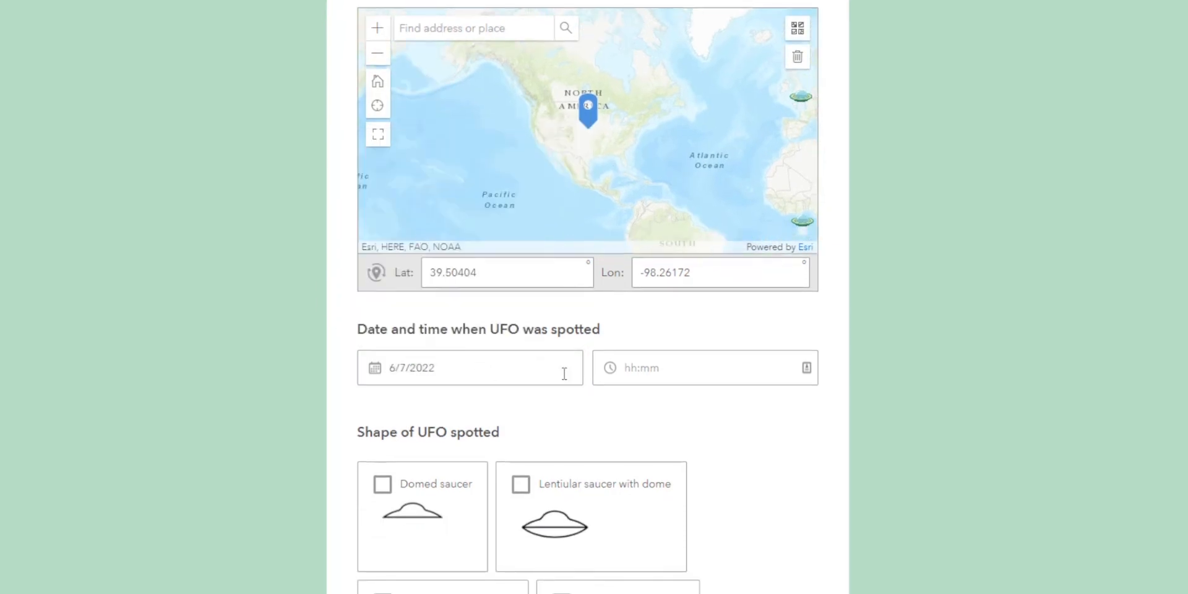
{"action": "left_click", "coordinate": [600, 371]}
{"action": "left_click", "coordinate": [613, 404]}
Select Dirigible and Cylindrical as the shapes of the UFO spotted.
{"action": "scroll", "coordinate": [560, 403], "scroll_direction": "down", "scroll_amount": 8}
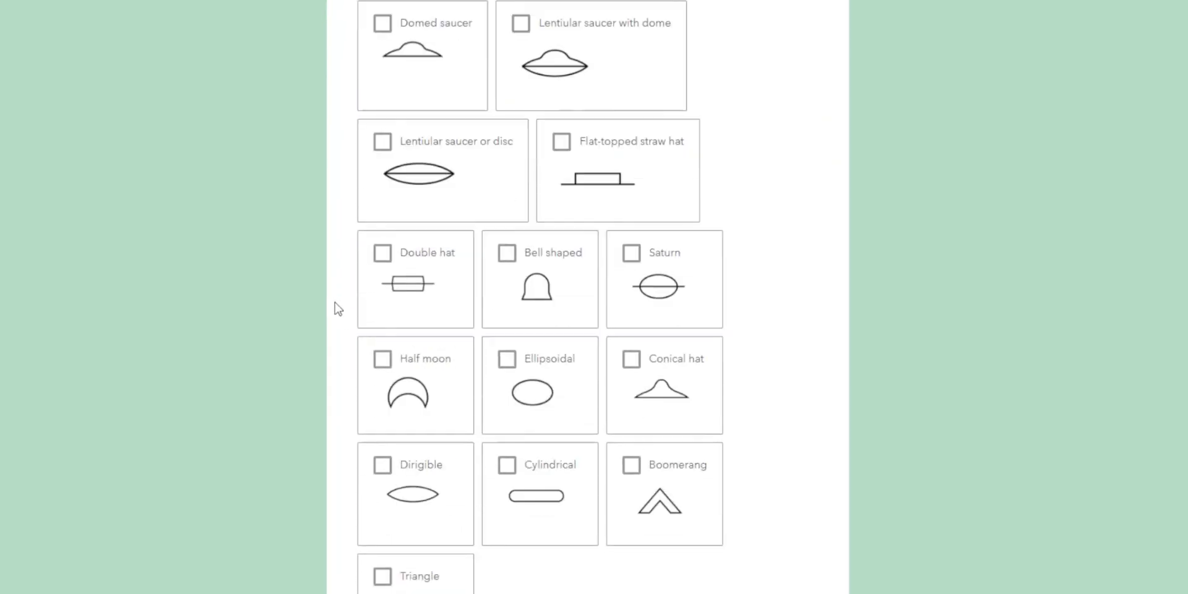
{"action": "left_click", "coordinate": [390, 391]}
{"action": "left_click", "coordinate": [509, 390]}
Set the length of sighting in seconds to 156.
{"action": "scroll", "coordinate": [273, 324], "scroll_direction": "down", "scroll_amount": 6}
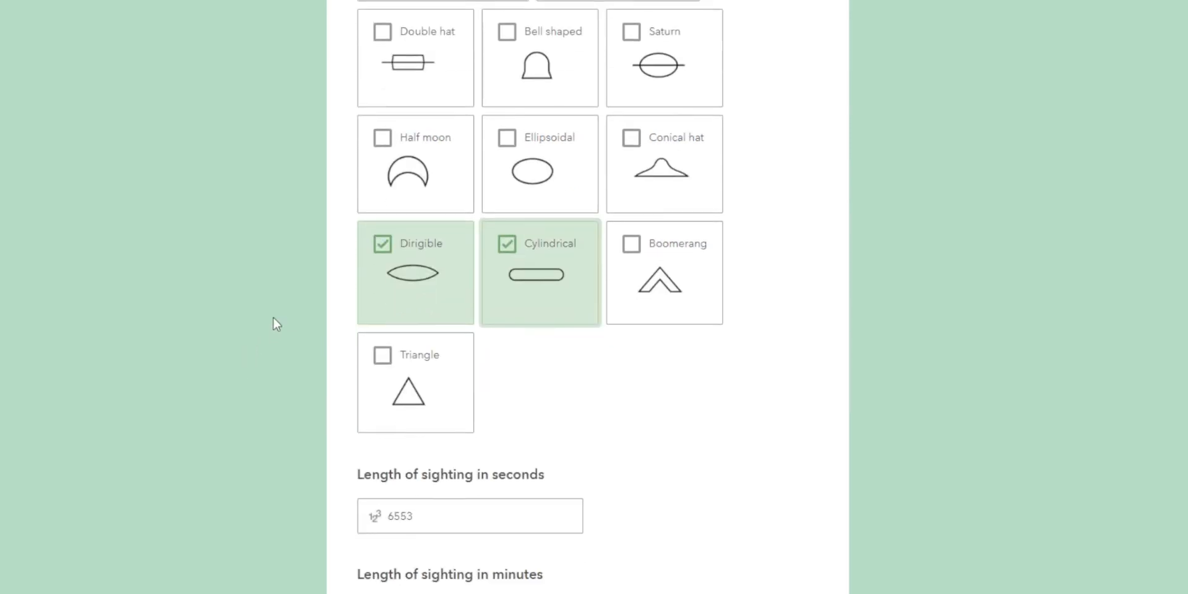
{"action": "left_click", "coordinate": [375, 279]}
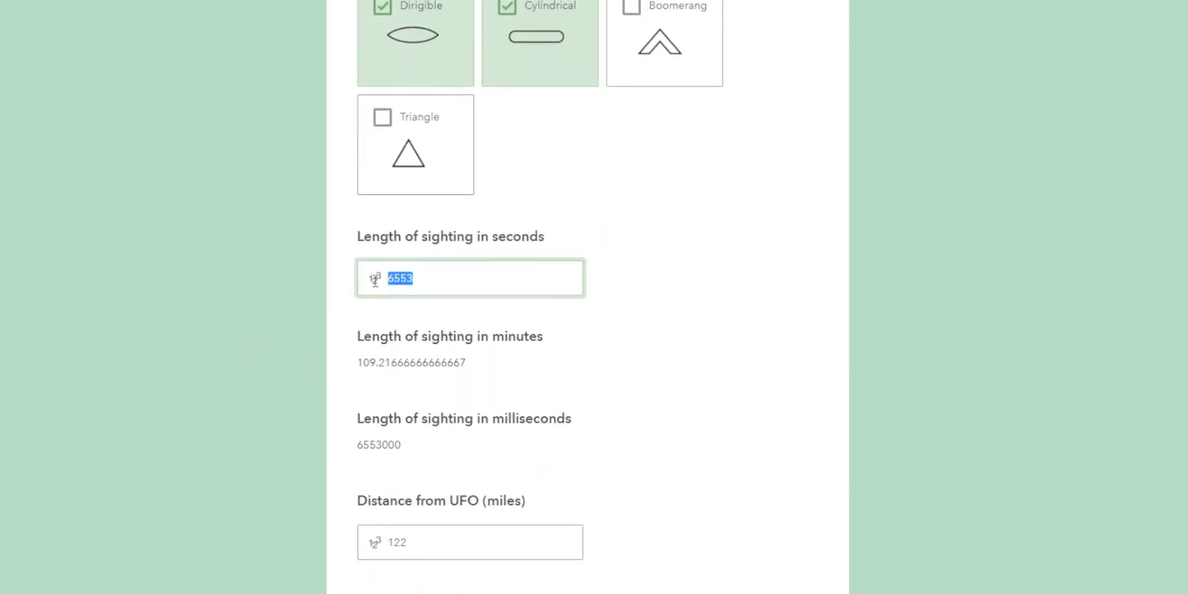
{"action": "type", "text": "156"}
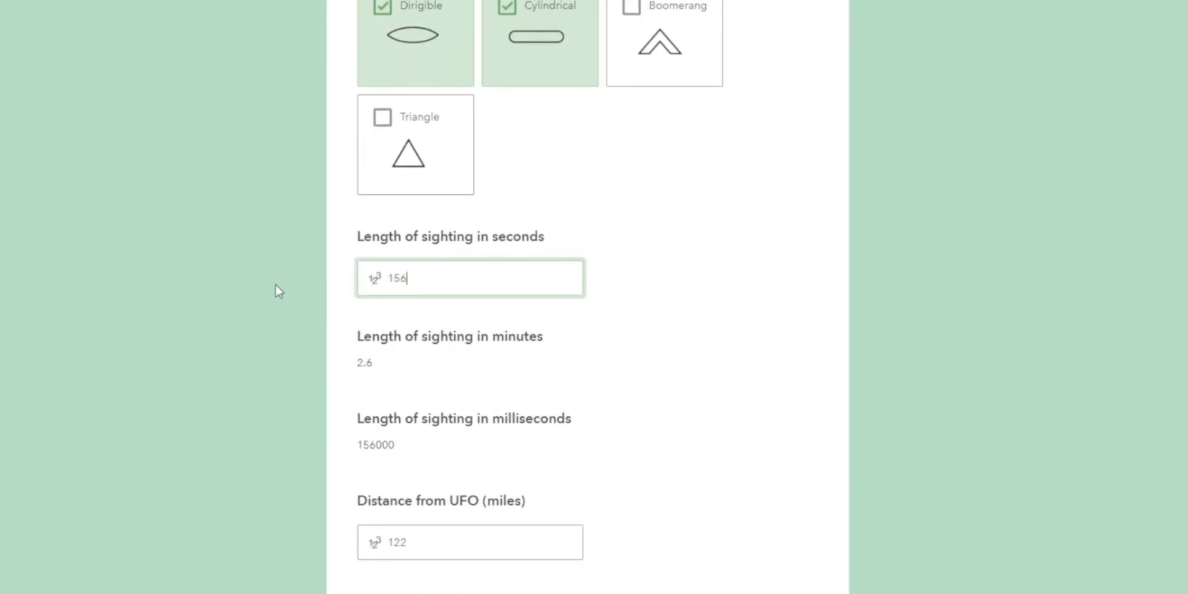
Set the distance from the UFO to 5 miles.
{"action": "scroll", "coordinate": [276, 284], "scroll_direction": "down", "scroll_amount": 4}
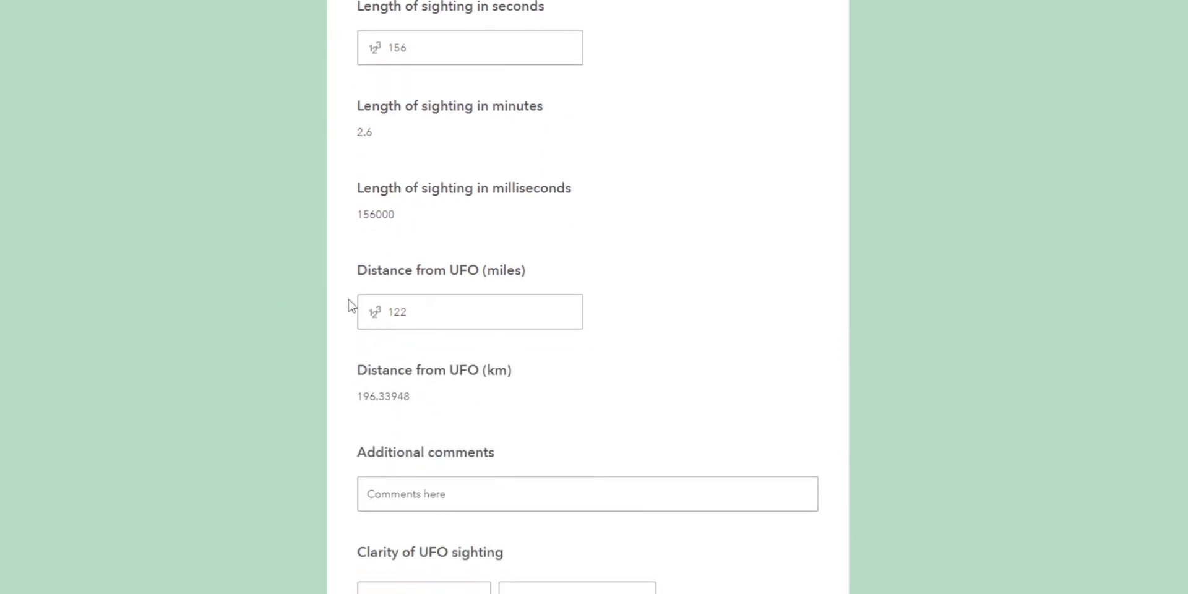
{"action": "left_click", "coordinate": [376, 314]}
{"action": "type", "text": "5"}
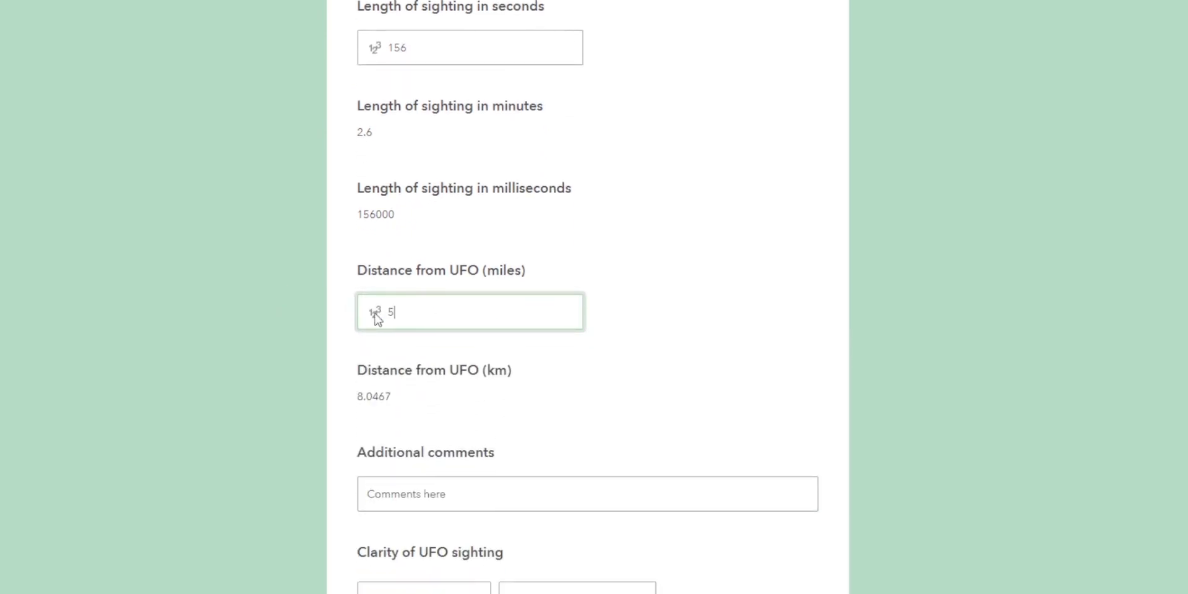
Replace the additional comments with "UFO was moving faster than the speed of sound".
{"action": "scroll", "coordinate": [299, 328], "scroll_direction": "down", "scroll_amount": 3}
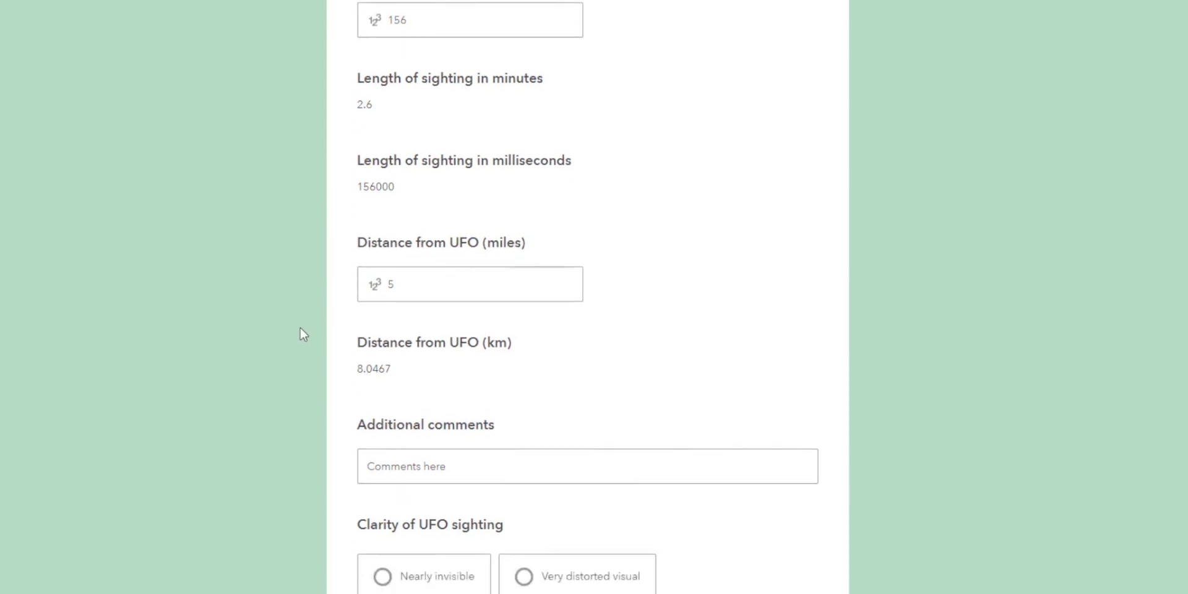
{"action": "left_click", "coordinate": [464, 344]}
{"action": "left_click_drag", "start_coordinate": [447, 341], "coordinate": [367, 342]}
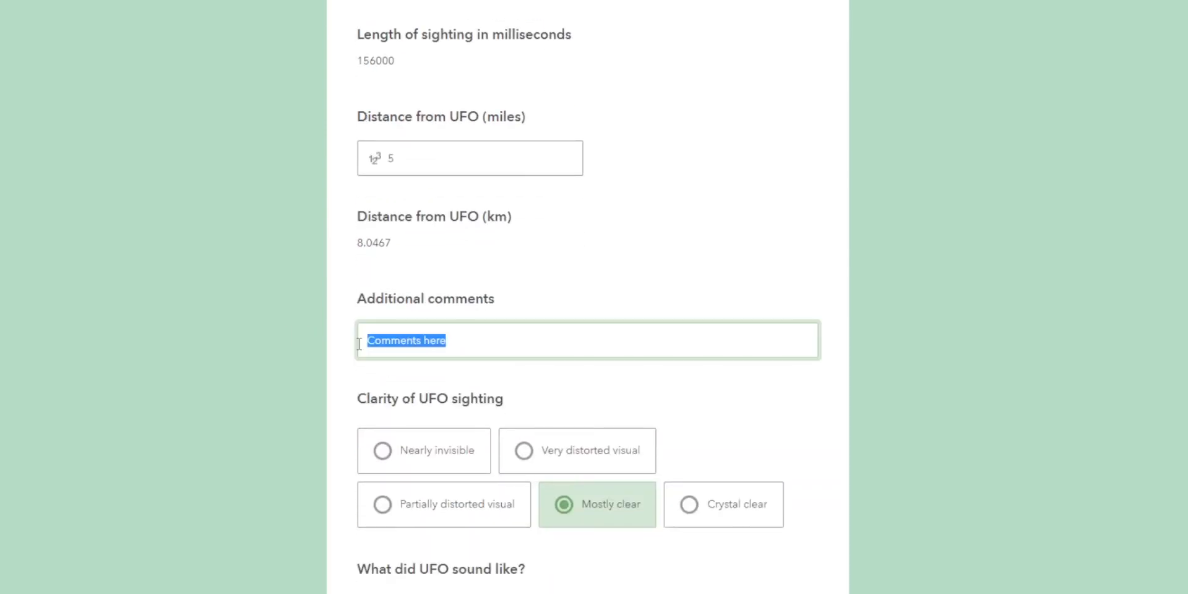
{"action": "type", "text": "UFO was moving faster than the speed of sound"}
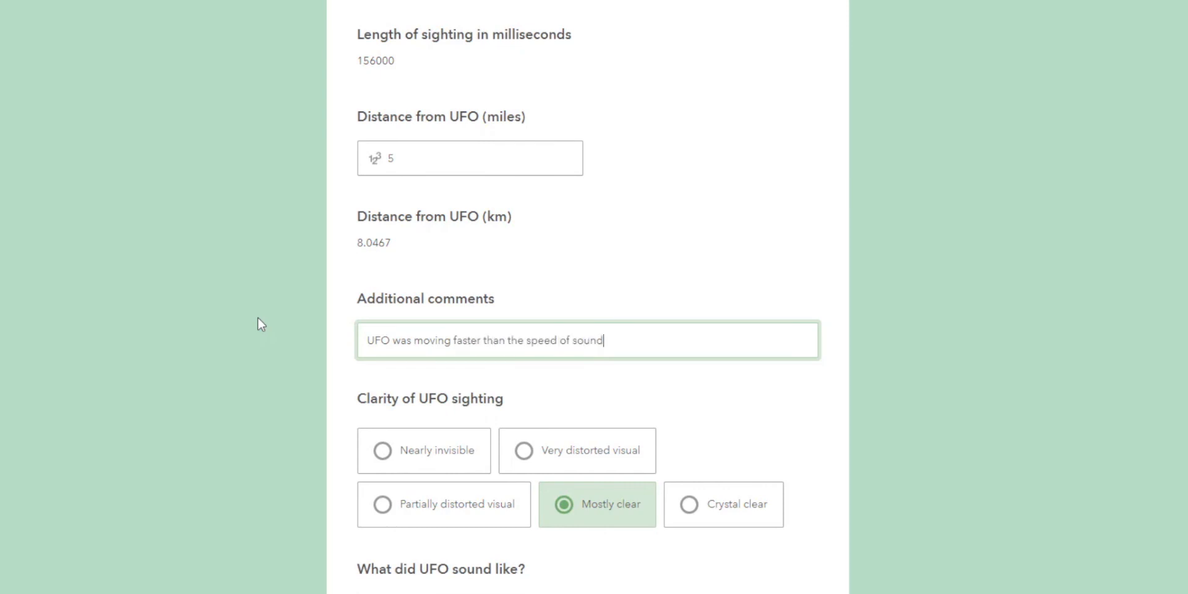
{"action": "left_click", "coordinate": [264, 322]}
Rate the clarity of the UFO sighting as Very distorted visual.
{"action": "scroll", "coordinate": [264, 322], "scroll_direction": "down", "scroll_amount": 2}
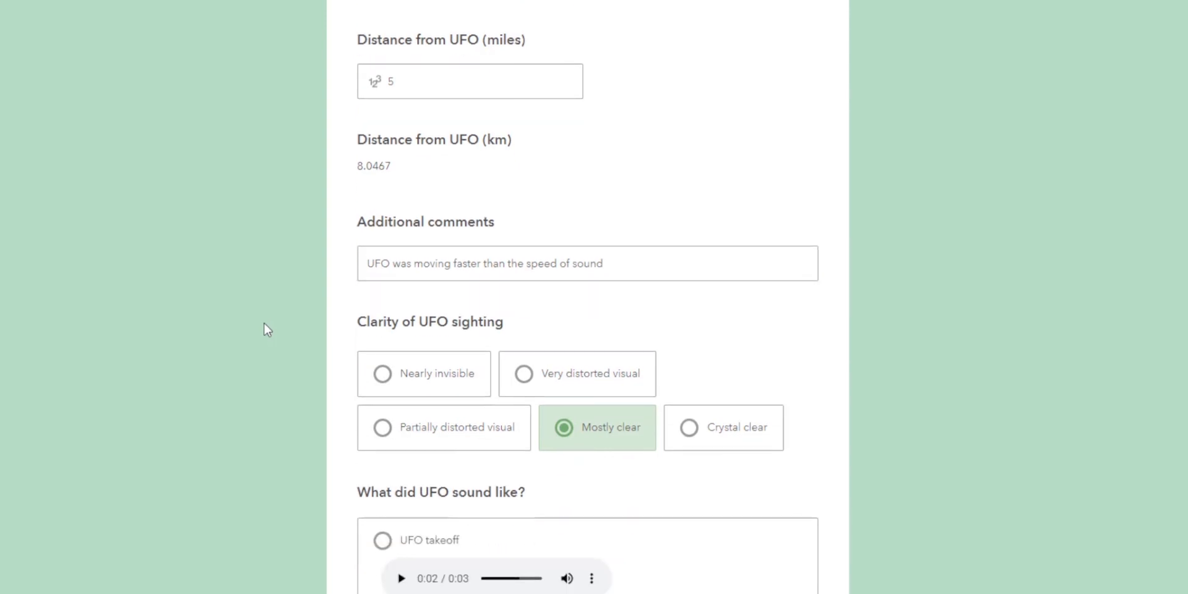
{"action": "scroll", "coordinate": [264, 322], "scroll_direction": "down", "scroll_amount": 2}
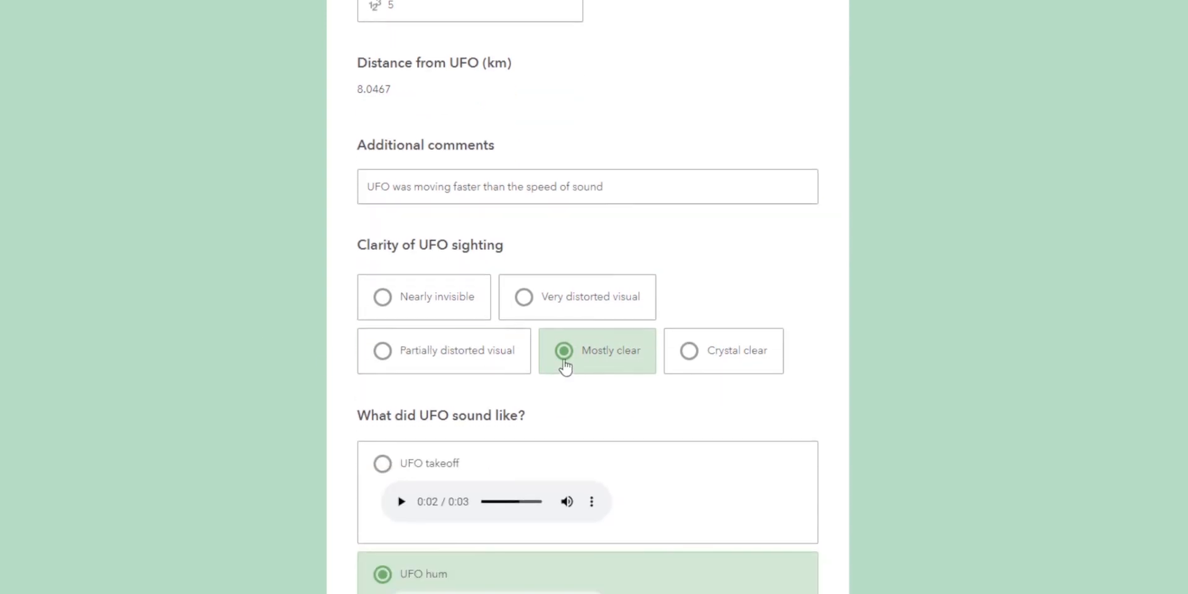
{"action": "left_click", "coordinate": [556, 304]}
Choose UFO roll as what the UFO sounded like and submit the survey response.
{"action": "scroll", "coordinate": [314, 350], "scroll_direction": "down", "scroll_amount": 2}
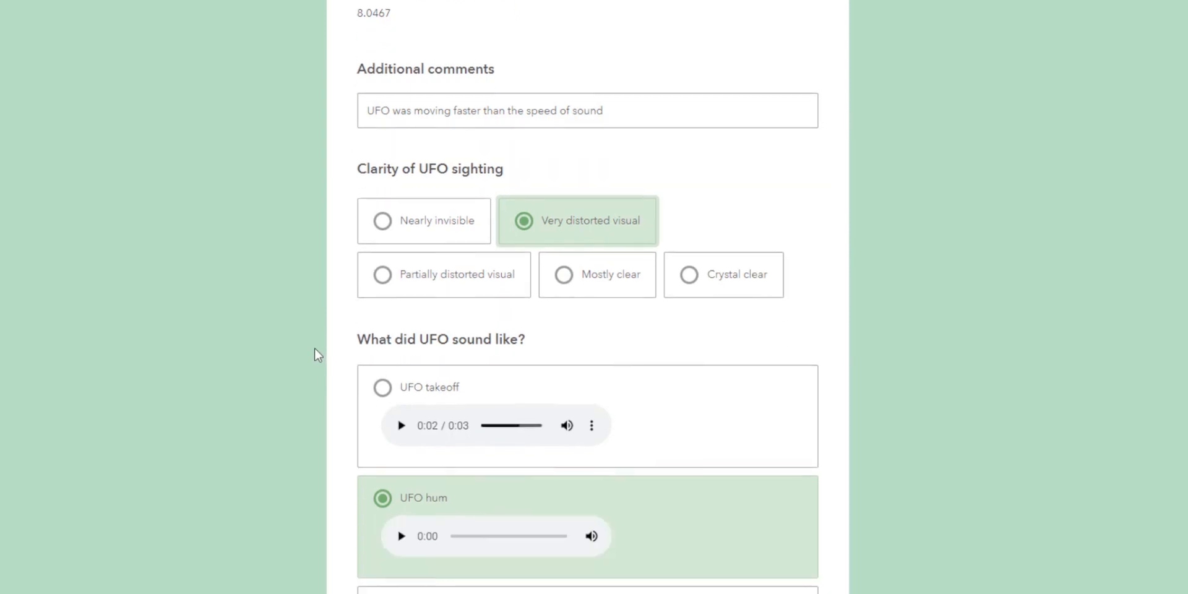
{"action": "scroll", "coordinate": [303, 365], "scroll_direction": "down", "scroll_amount": 3}
{"action": "left_click", "coordinate": [366, 402]}
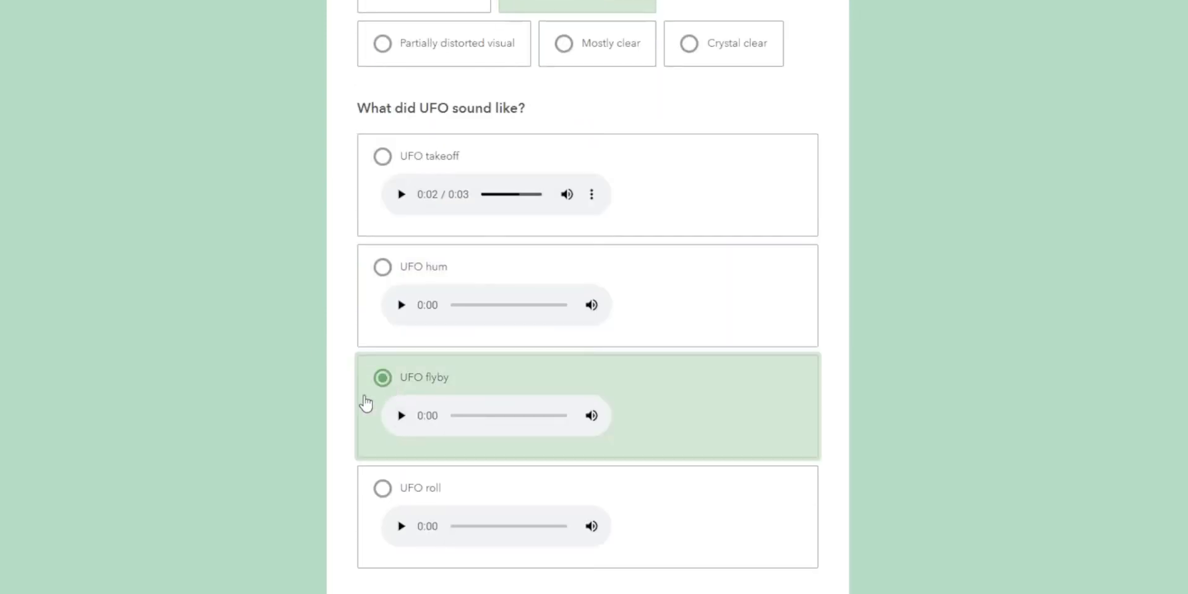
{"action": "scroll", "coordinate": [340, 417], "scroll_direction": "down", "scroll_amount": 3}
{"action": "left_click", "coordinate": [387, 442]}
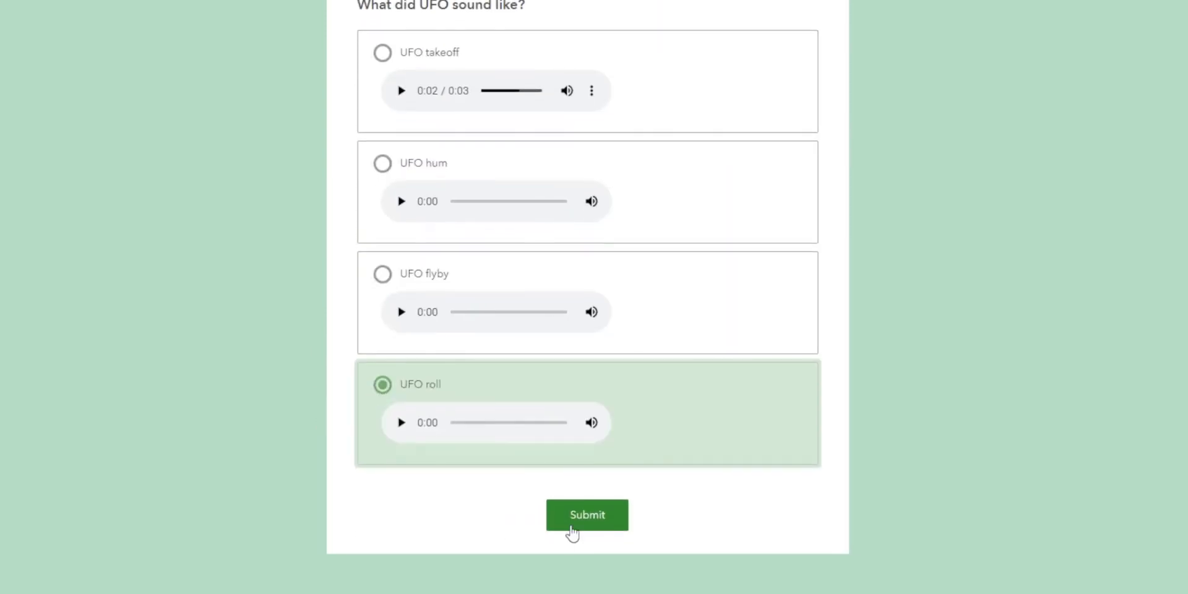
{"action": "left_click", "coordinate": [571, 526]}
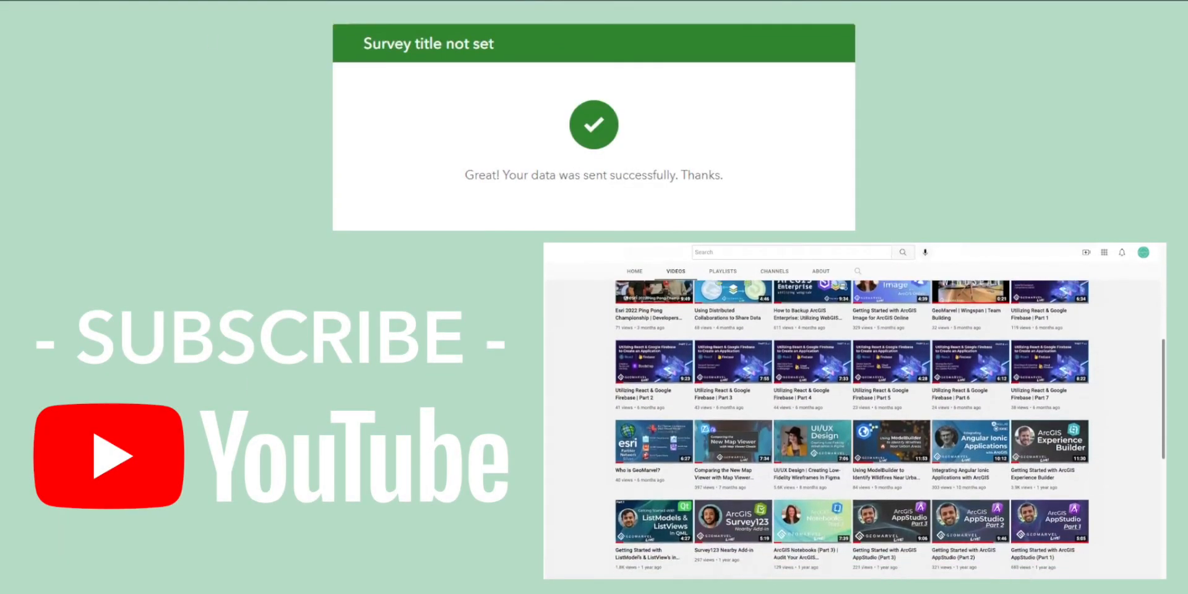
Switch to the UFO Sightings web map in Map Viewer and view the sighting points across the continents.
{"action": "left_click", "coordinate": [414, 190]}
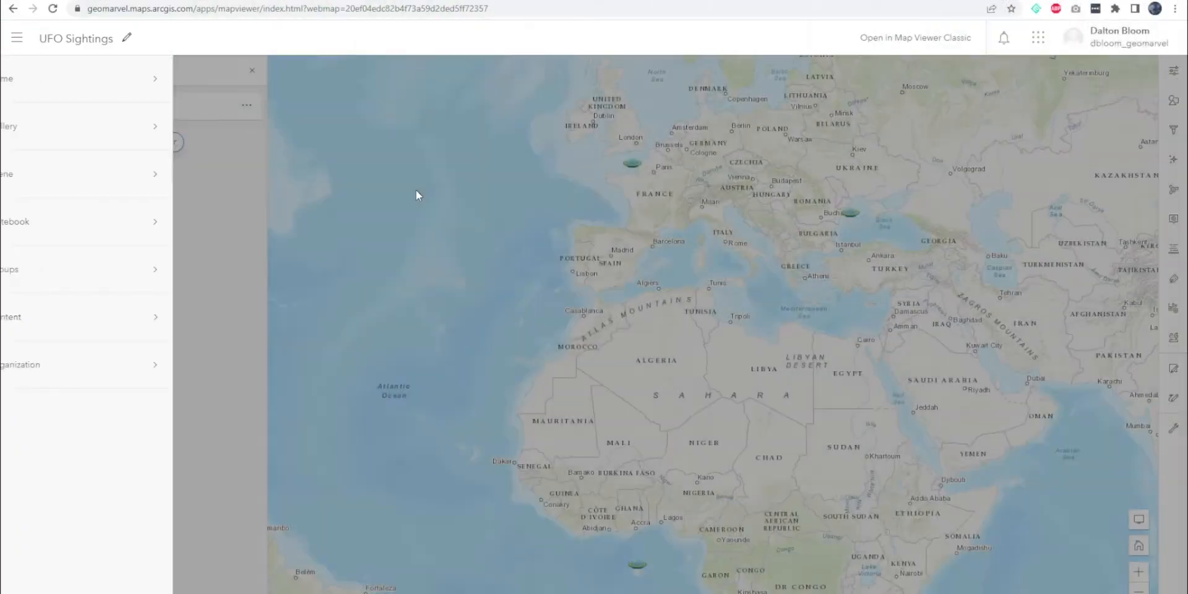
{"action": "scroll", "coordinate": [610, 230], "scroll_direction": "down", "scroll_amount": 3}
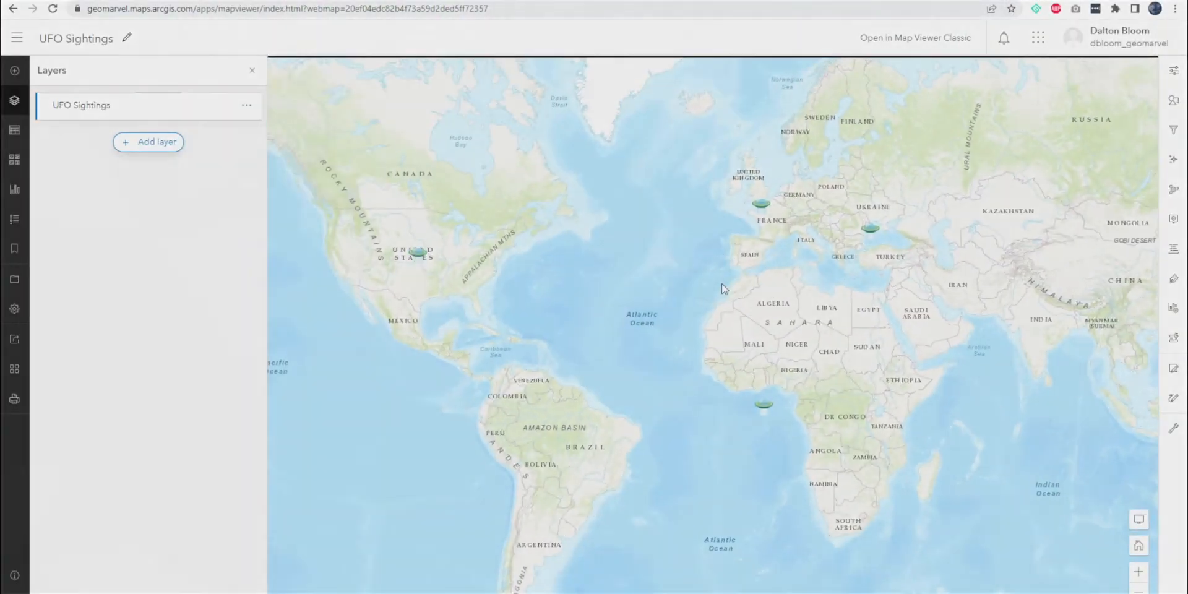